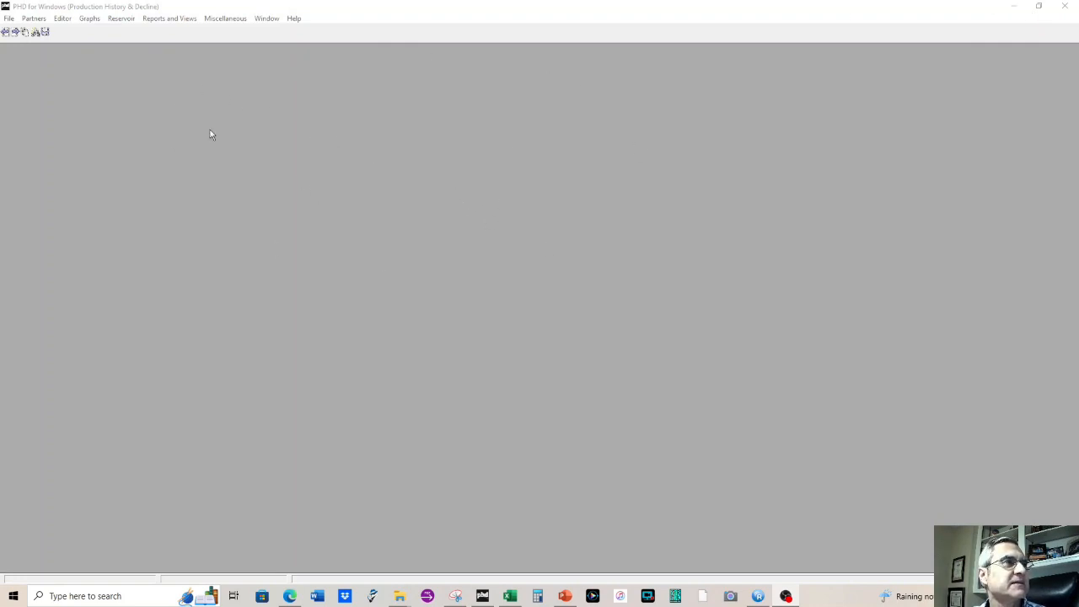
Open the recent project ROXO SELF UNIT 2022 v12.phd and display its case list.
{"action": "left_click", "coordinate": [9, 19]}
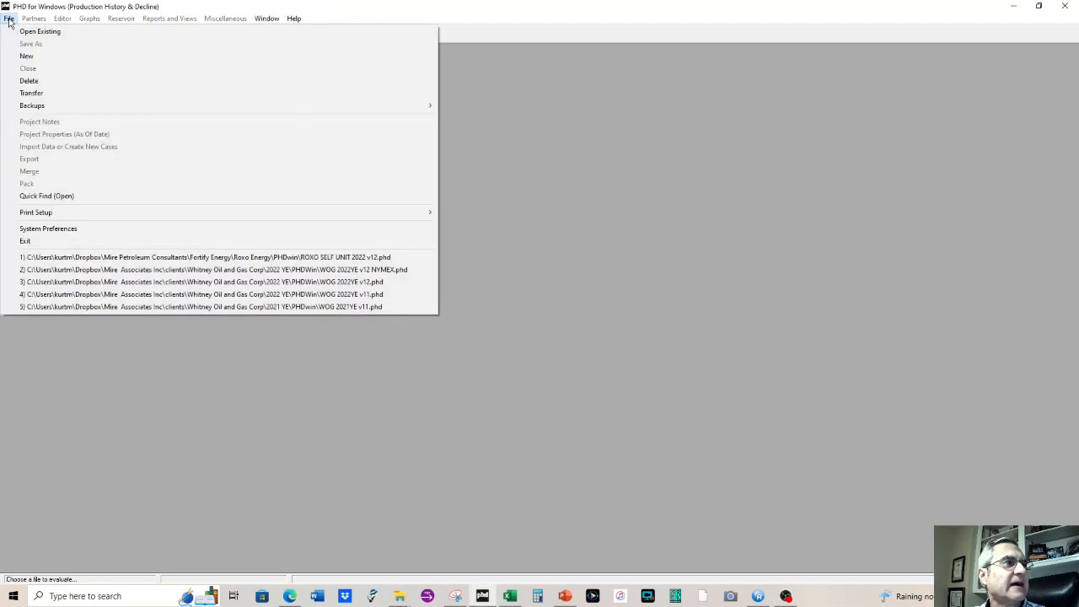
{"action": "left_click", "coordinate": [367, 257]}
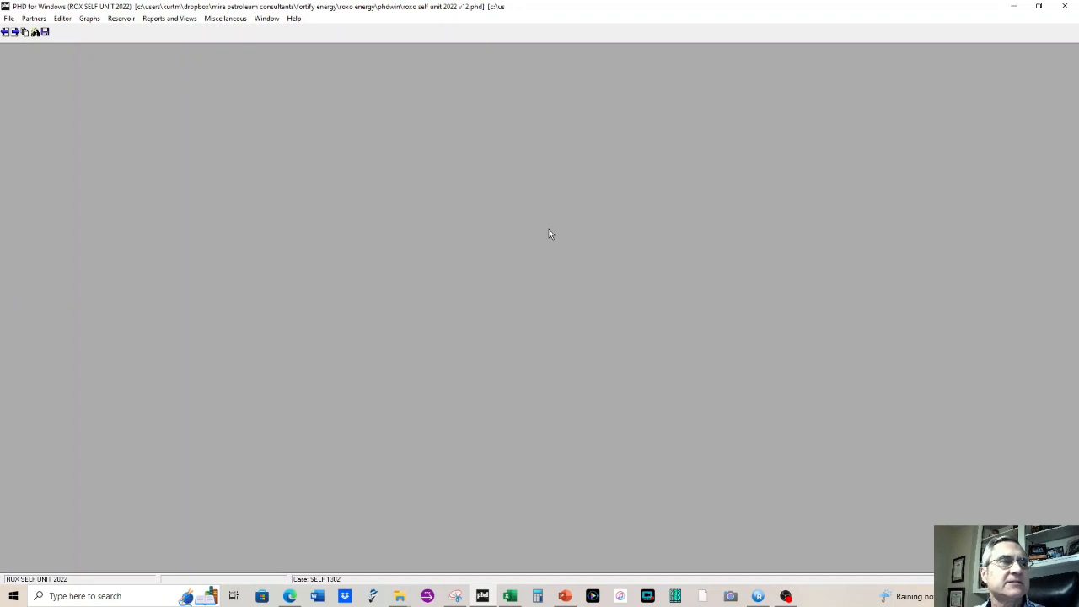
{"action": "left_click", "coordinate": [25, 32]}
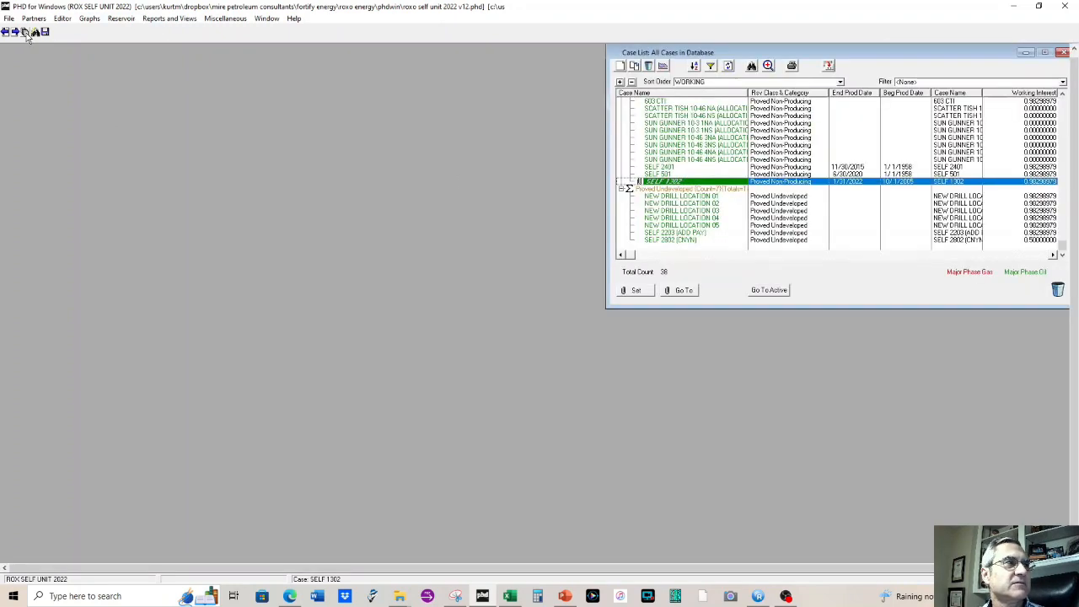
Resize the case list window to about half the workspace height and place it in the upper right of the workspace.
{"action": "mouse_move", "coordinate": [863, 63]}
{"action": "left_mouse_down"}
{"action": "mouse_move", "coordinate": [562, 111]}
{"action": "mouse_move", "coordinate": [856, 59]}
{"action": "left_mouse_up"}
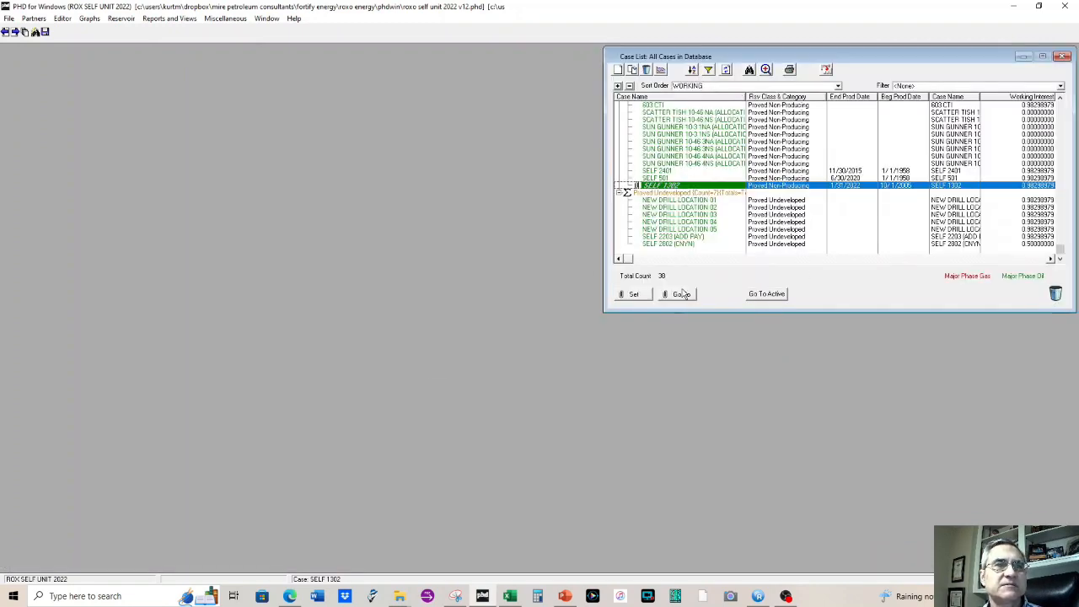
{"action": "left_click_drag", "start_coordinate": [800, 310], "coordinate": [809, 474]}
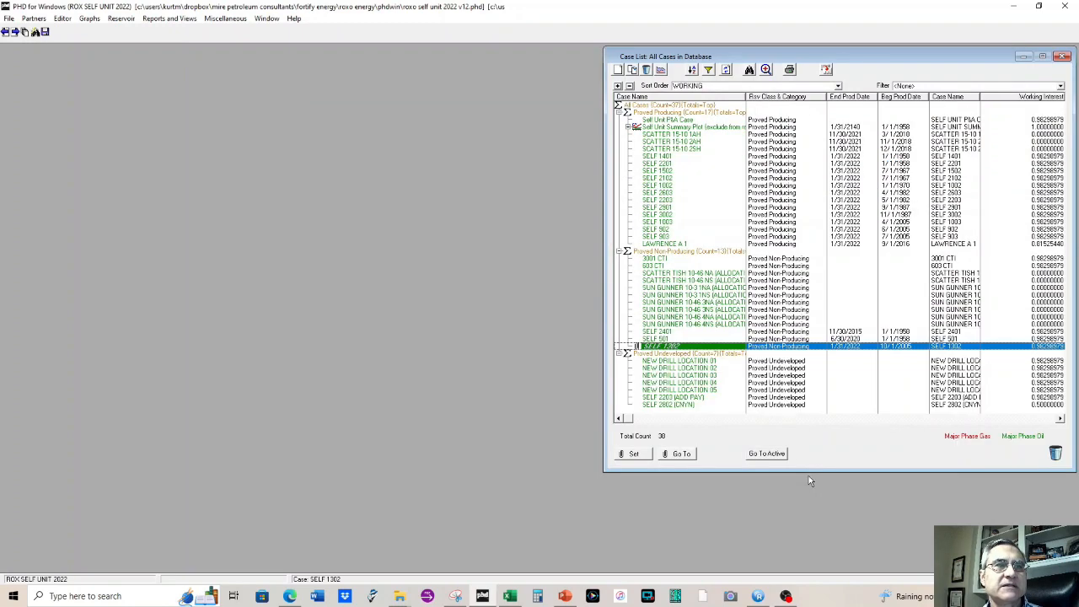
{"action": "left_click_drag", "start_coordinate": [819, 432], "coordinate": [821, 322]}
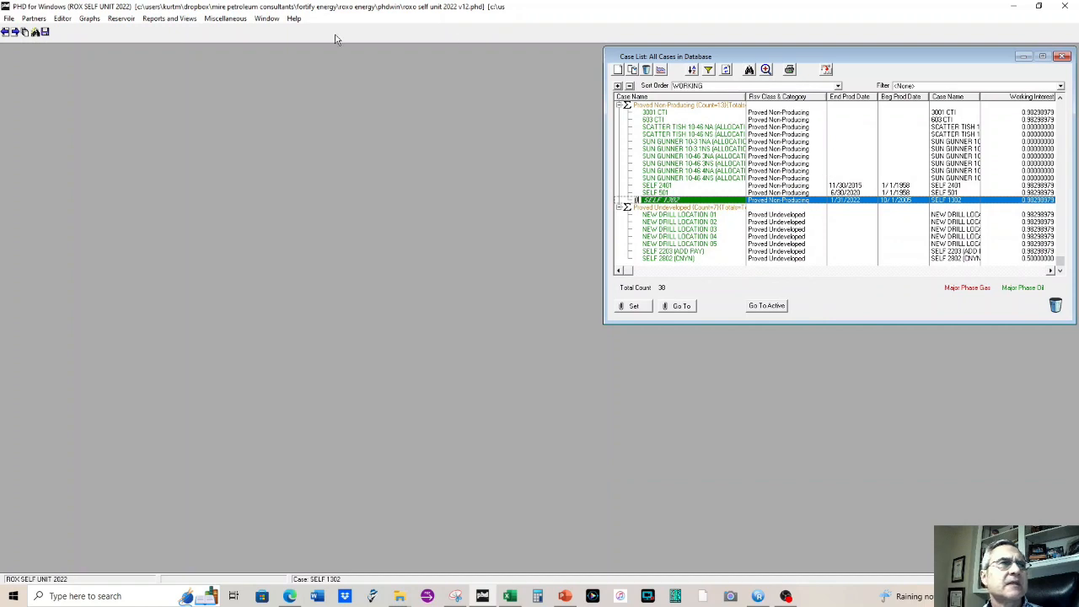
{"action": "left_click_drag", "start_coordinate": [868, 59], "coordinate": [863, 56]}
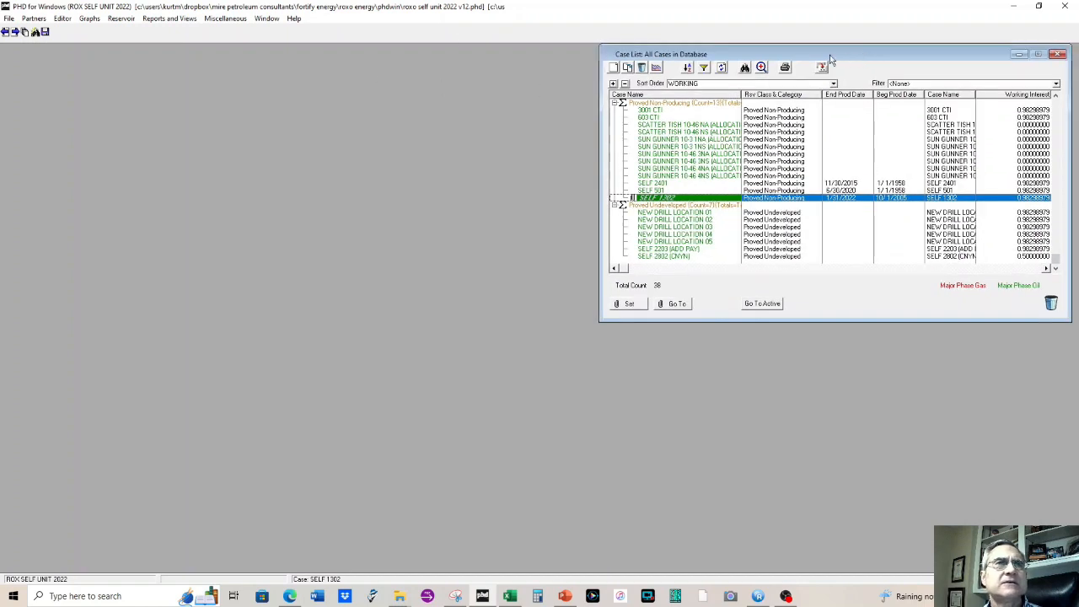
Open the case data editor beside the case list and switch it to SUN GUNNER 10-46 3NA, then to NEW DRILL LOCATION 04.
{"action": "left_click", "coordinate": [63, 18]}
{"action": "left_click", "coordinate": [77, 32]}
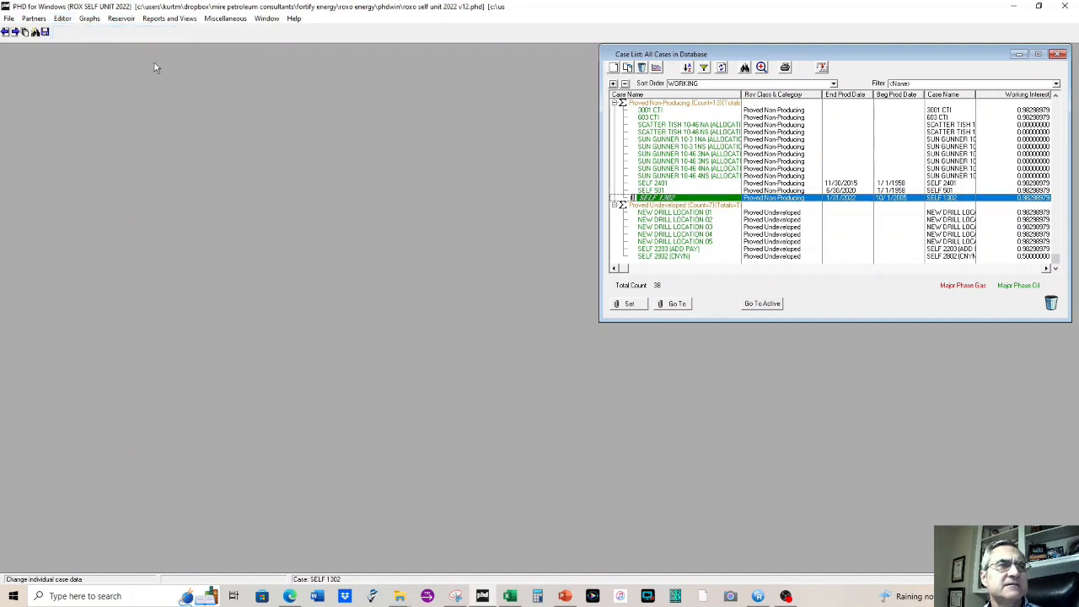
{"action": "left_click_drag", "start_coordinate": [741, 318], "coordinate": [237, 135]}
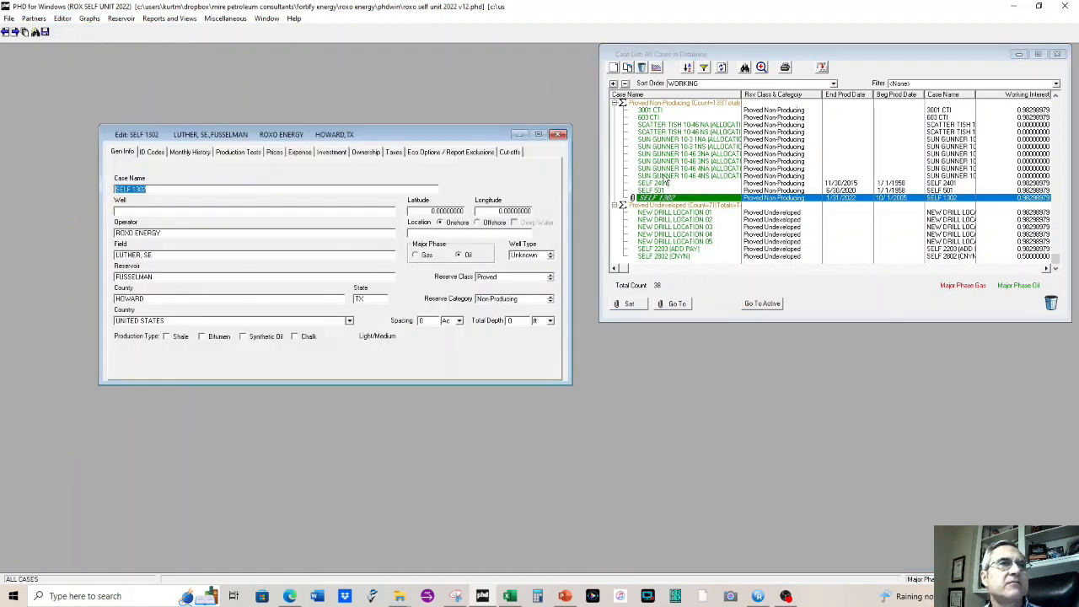
{"action": "double_click", "coordinate": [674, 155]}
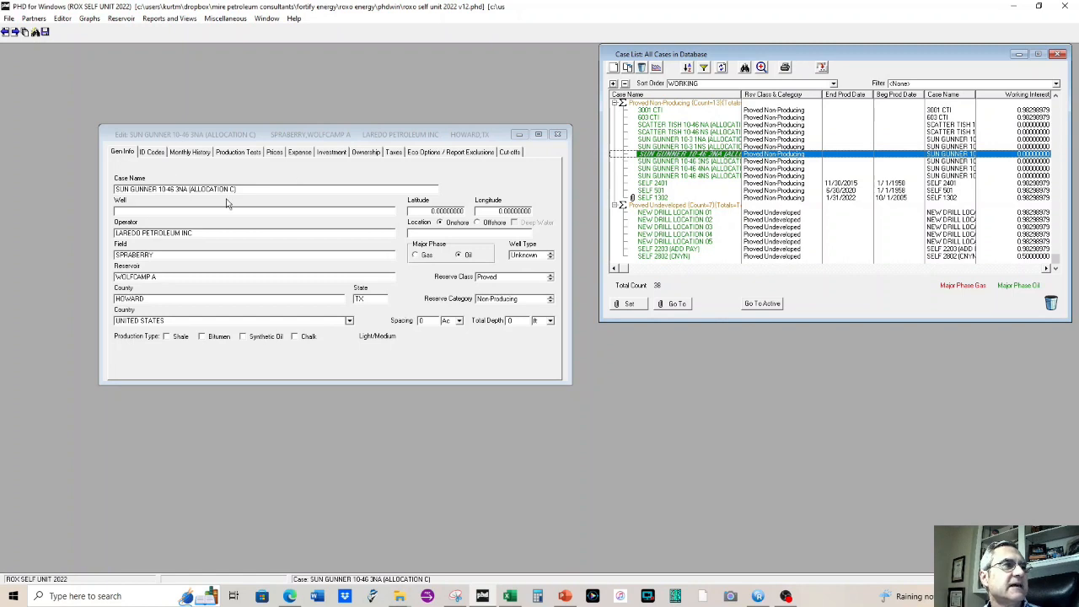
{"action": "double_click", "coordinate": [679, 235]}
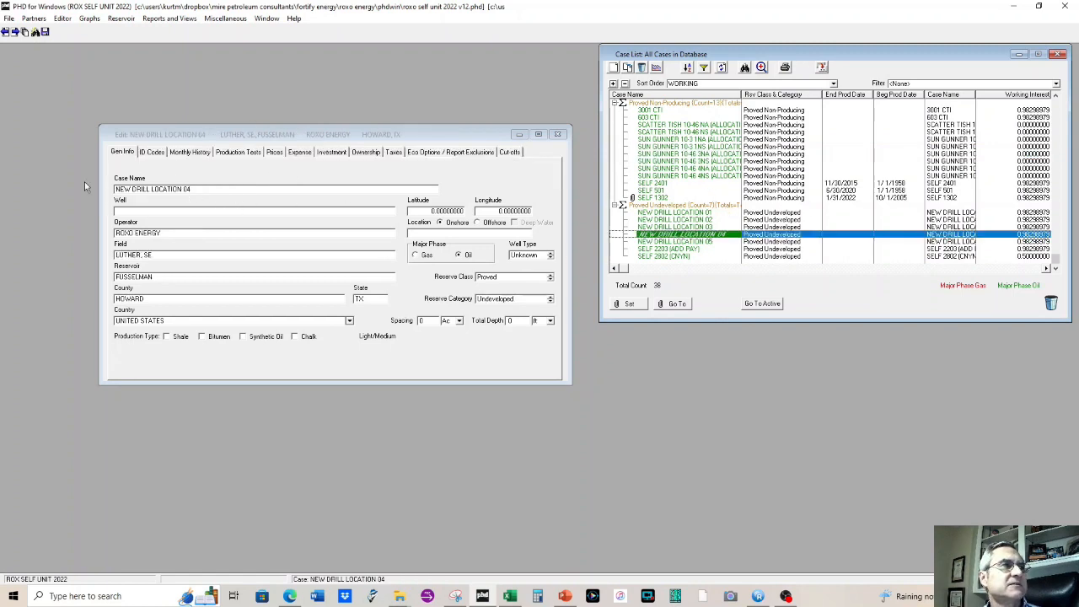
Place the case editor window directly beneath the case list and look through the listed cases.
{"action": "left_click", "coordinate": [312, 138]}
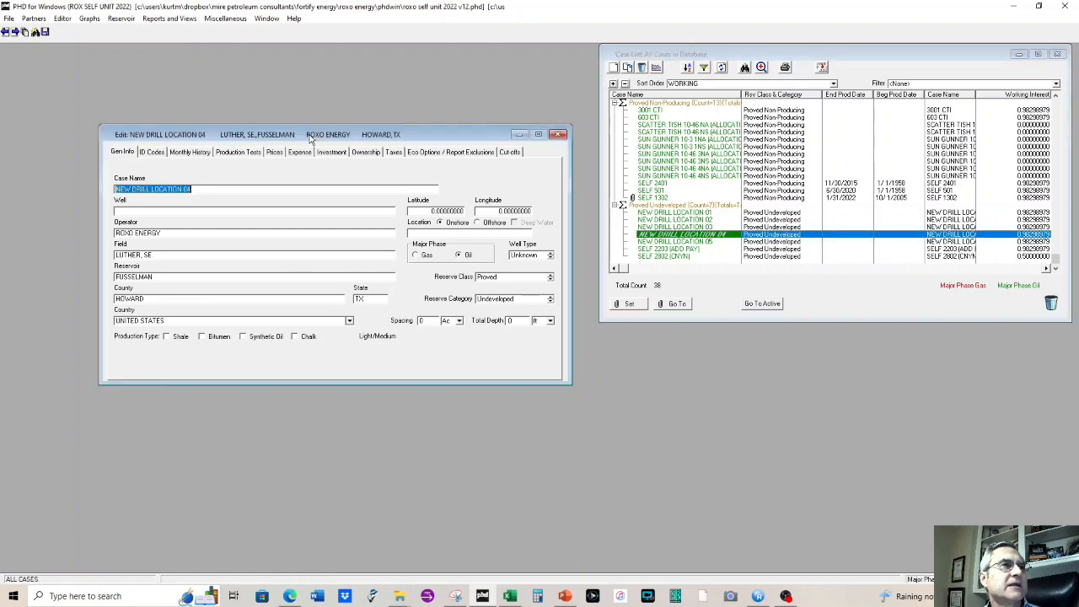
{"action": "left_click_drag", "start_coordinate": [312, 137], "coordinate": [814, 327]}
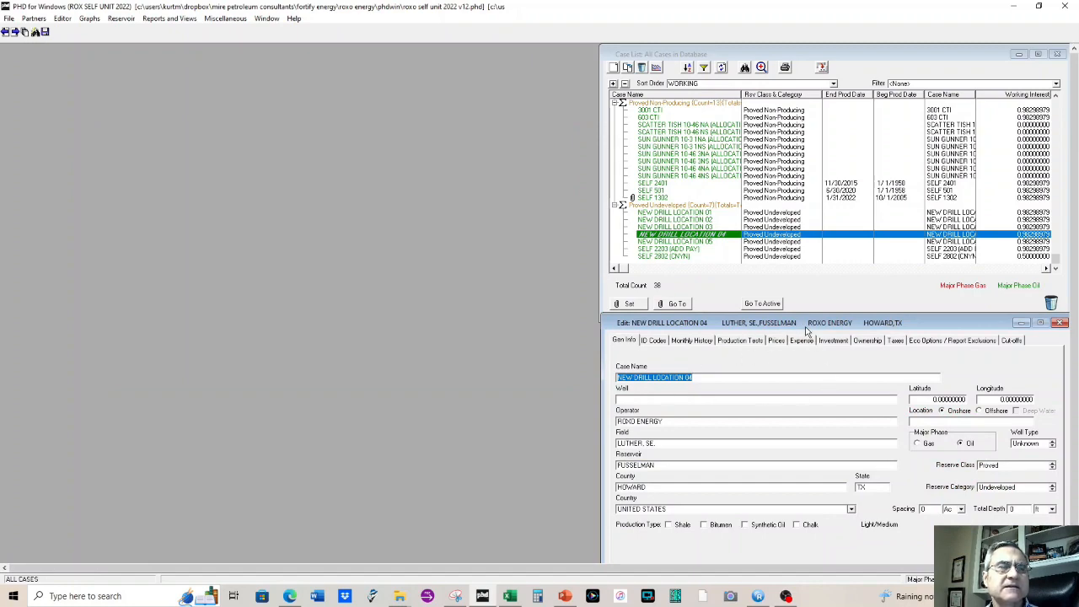
{"action": "left_click", "coordinate": [782, 162]}
{"action": "scroll", "coordinate": [783, 162], "scroll_direction": "up", "scroll_amount": 3}
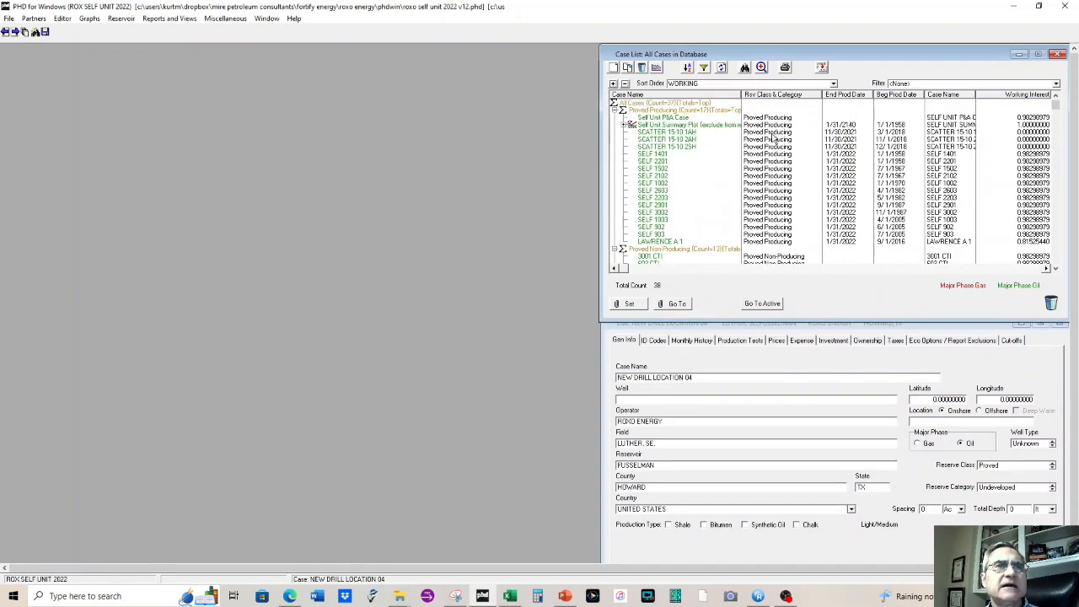
{"action": "left_click", "coordinate": [812, 354]}
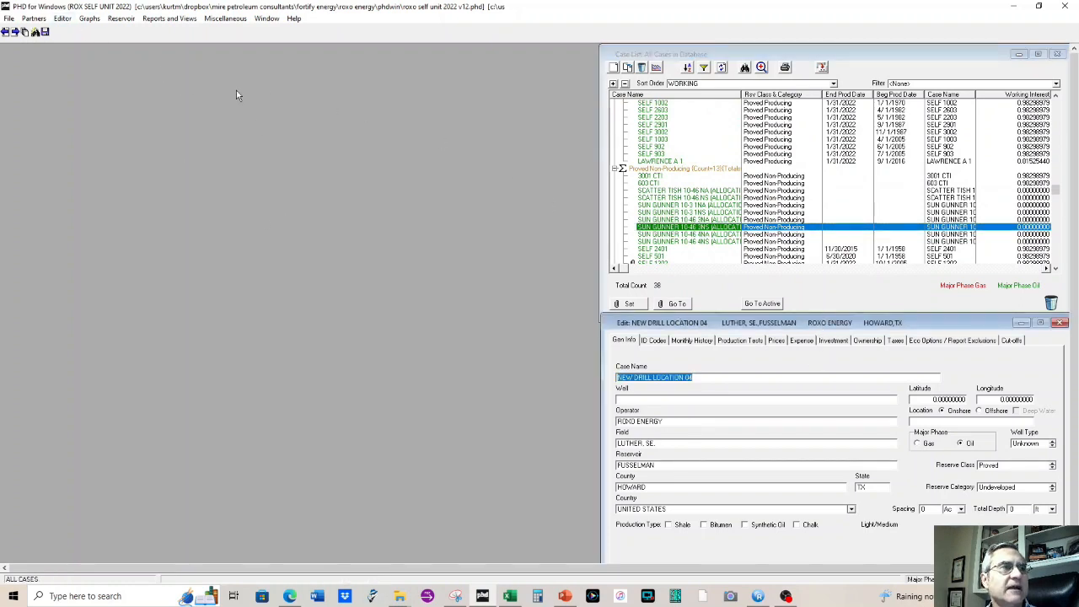
Display the decline curve graph for NEW DRILL LOCATION 04 and align its window alongside the case list.
{"action": "left_click", "coordinate": [89, 19]}
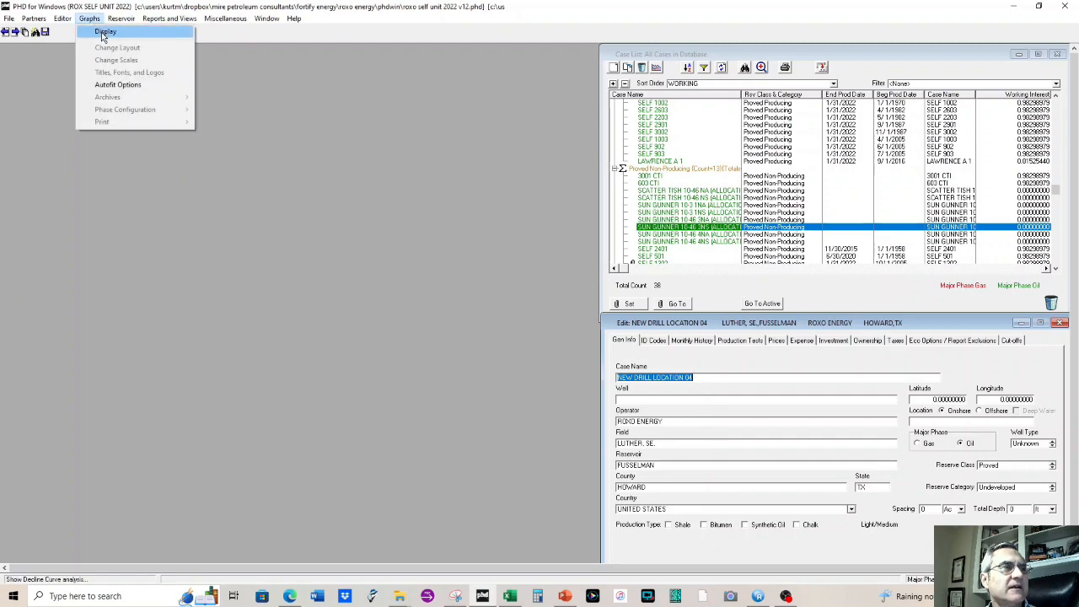
{"action": "left_click", "coordinate": [104, 33]}
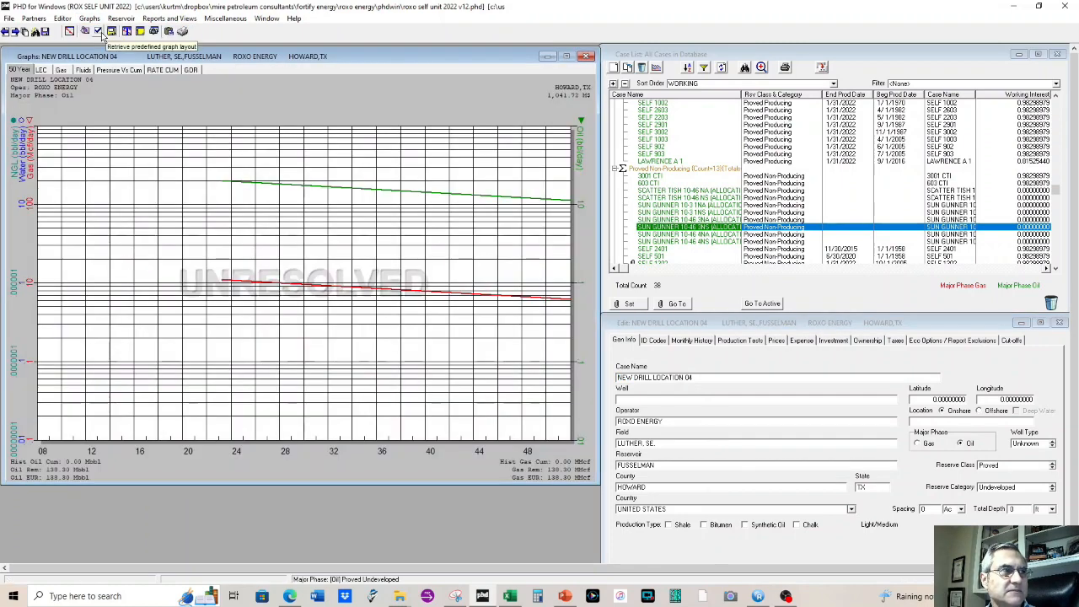
{"action": "mouse_move", "coordinate": [454, 59]}
{"action": "left_mouse_down"}
{"action": "mouse_move", "coordinate": [725, 118]}
{"action": "mouse_move", "coordinate": [654, 99]}
{"action": "mouse_move", "coordinate": [514, 102]}
{"action": "mouse_move", "coordinate": [474, 59]}
{"action": "left_mouse_up"}
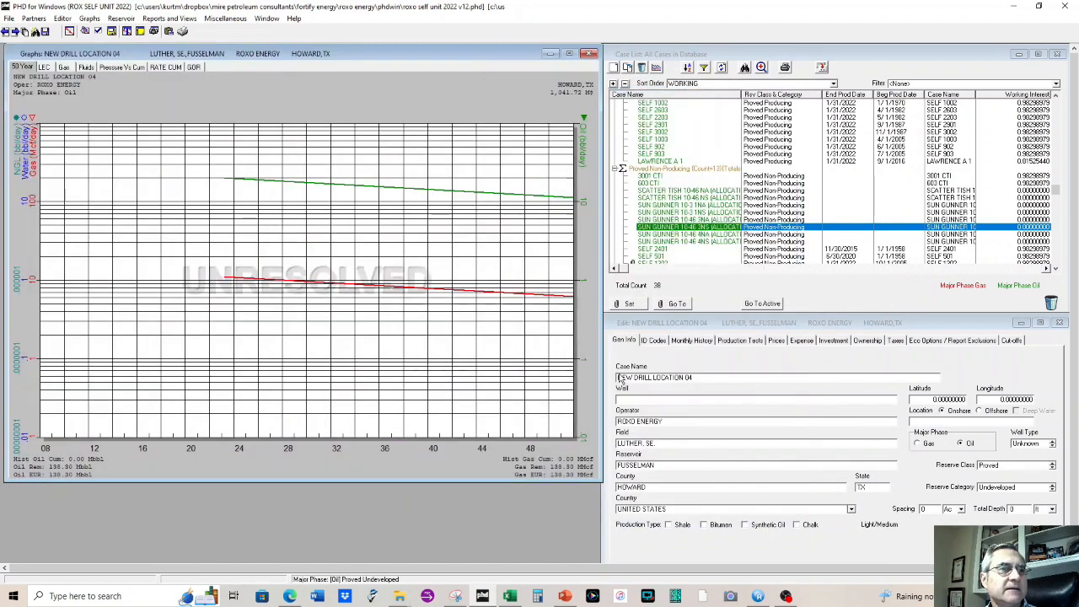
Find SELF 1401 among the proved producing cases and make it the active case in the graph and editor.
{"action": "scroll", "coordinate": [797, 220], "scroll_direction": "up", "scroll_amount": 4}
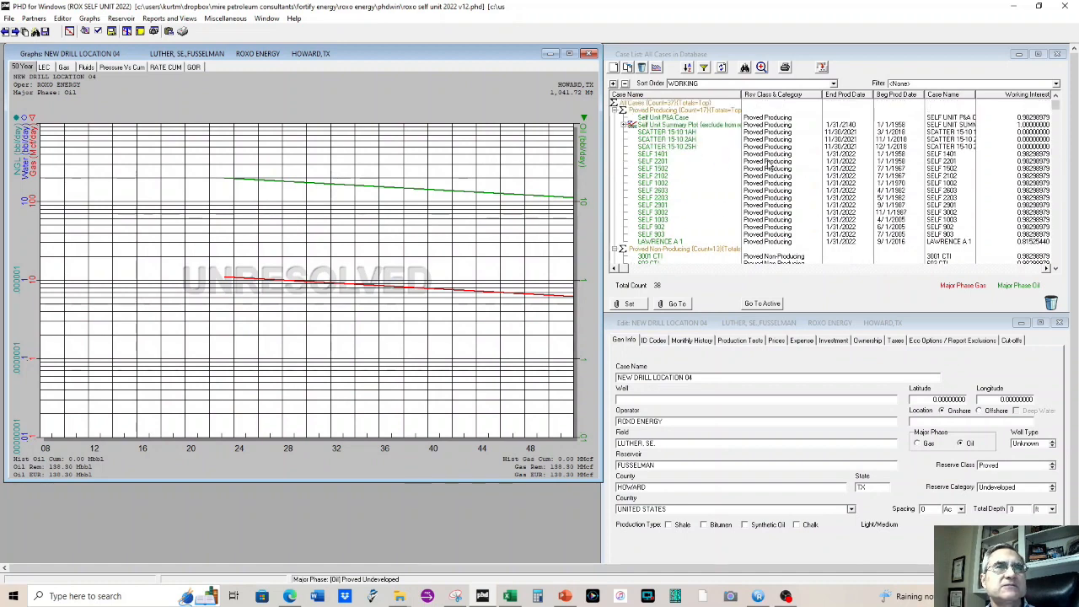
{"action": "scroll", "coordinate": [788, 221], "scroll_direction": "down", "scroll_amount": 7}
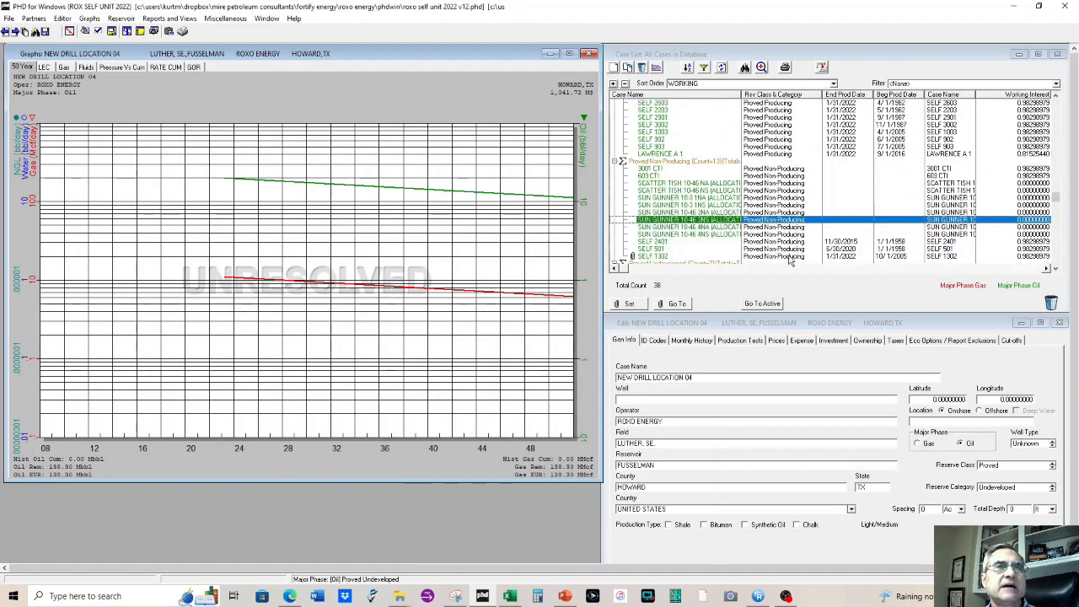
{"action": "scroll", "coordinate": [785, 233], "scroll_direction": "up", "scroll_amount": 6}
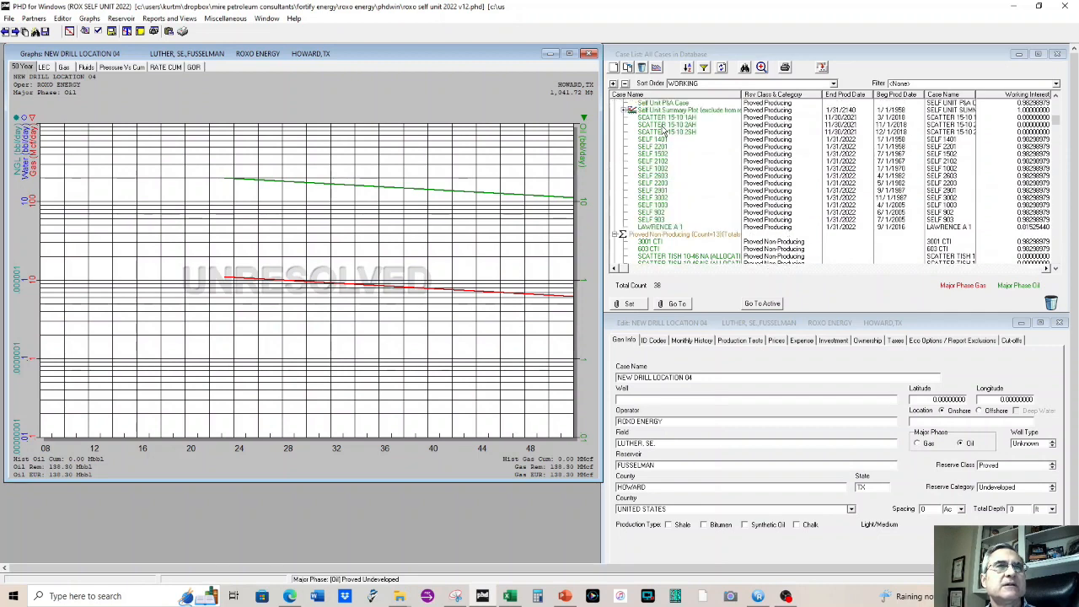
{"action": "scroll", "coordinate": [725, 150], "scroll_direction": "up", "scroll_amount": 1}
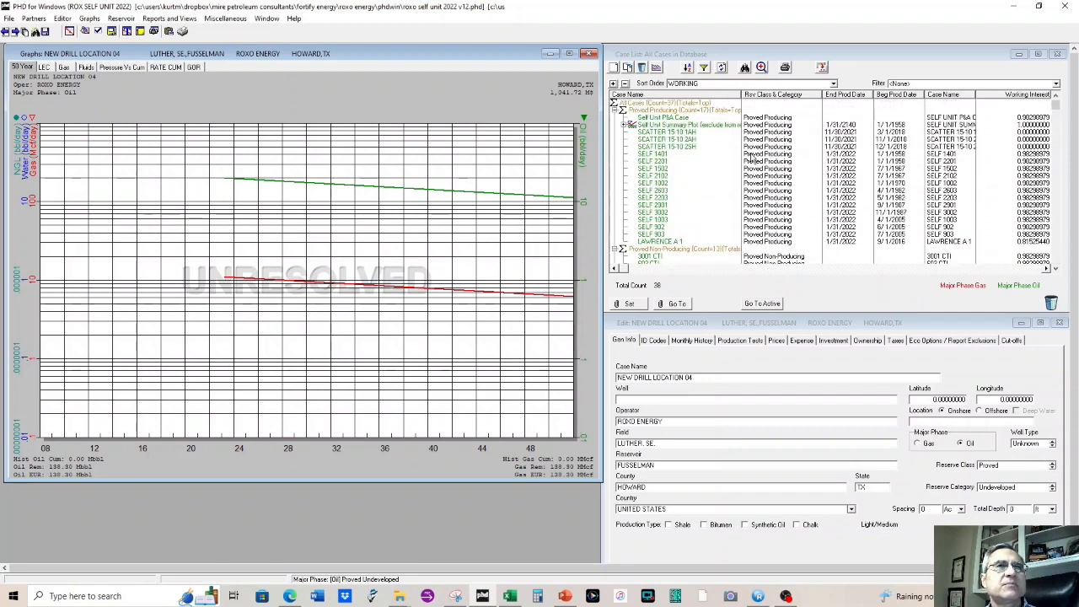
{"action": "left_click", "coordinate": [659, 156]}
{"action": "left_click", "coordinate": [417, 102]}
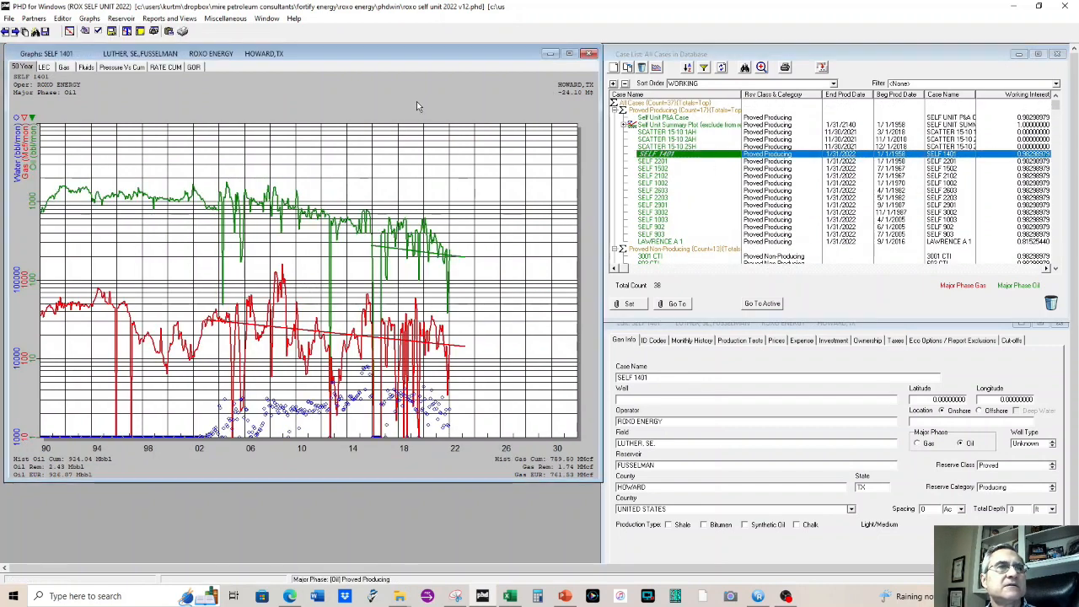
Step the graph through the proved producing cases from SELF 1401 down to SELF 2603.
{"action": "left_click", "coordinate": [884, 61]}
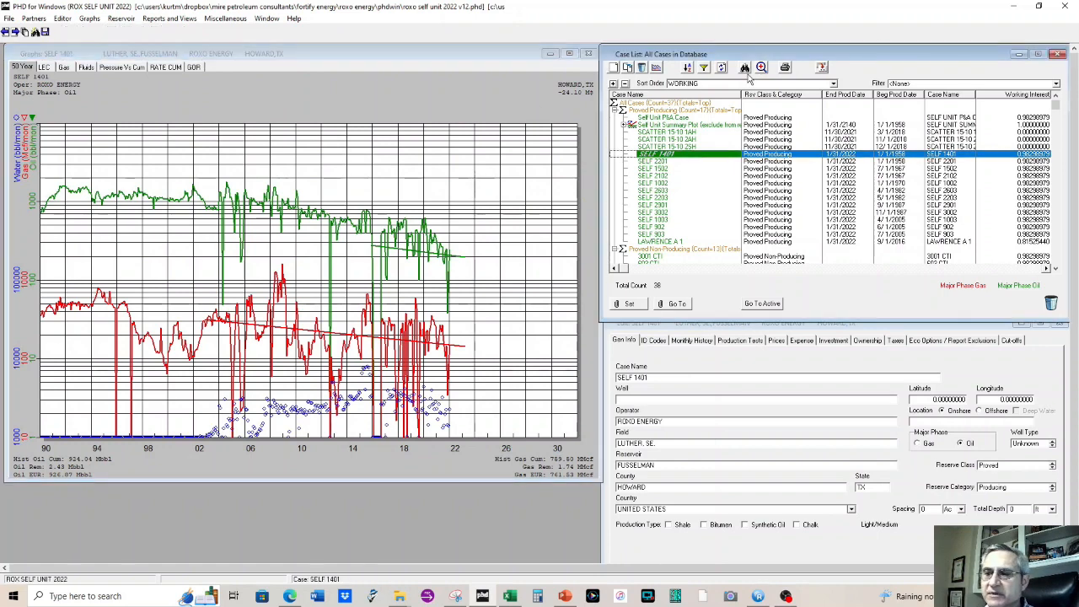
{"action": "key", "text": "Page_Down"}
{"action": "key", "text": "Page_Up"}
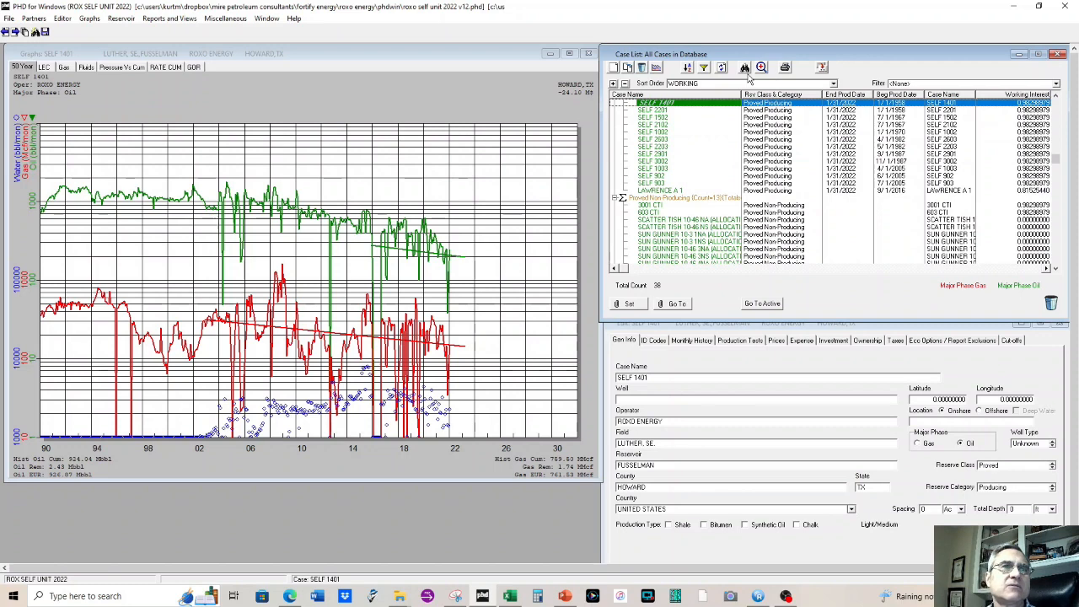
{"action": "left_click", "coordinate": [423, 58]}
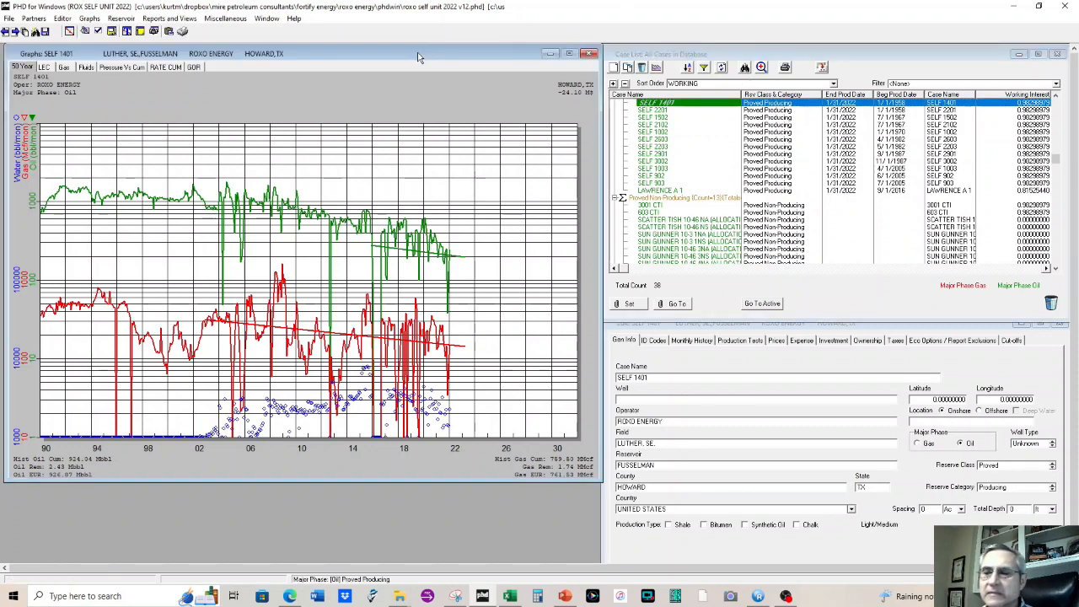
{"action": "key", "text": "Down"}
{"action": "key", "text": "Down"}
{"action": "key", "text": "Down"}
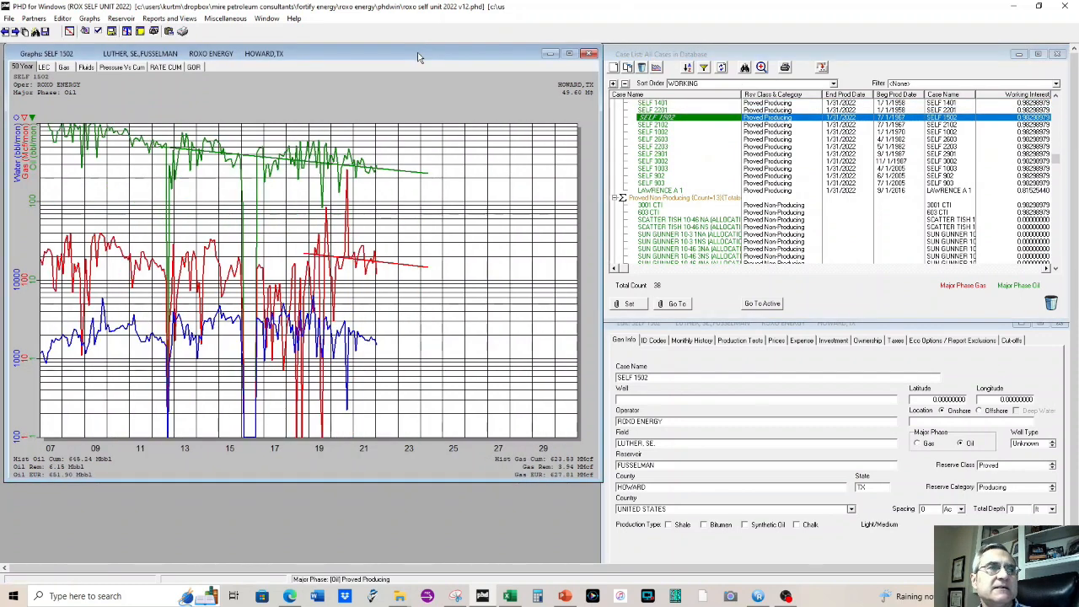
{"action": "key", "text": "Down"}
{"action": "key", "text": "Down"}
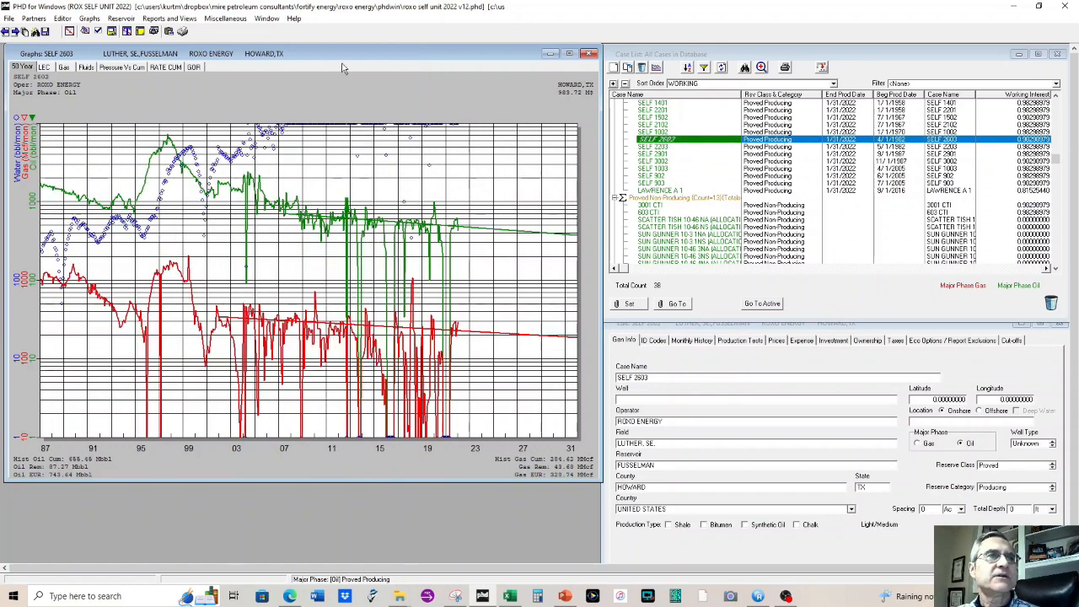
Check the available sort orders and the filter selection of the case list, keeping WORKING and no filter.
{"action": "scroll", "coordinate": [771, 131], "scroll_direction": "up", "scroll_amount": 2}
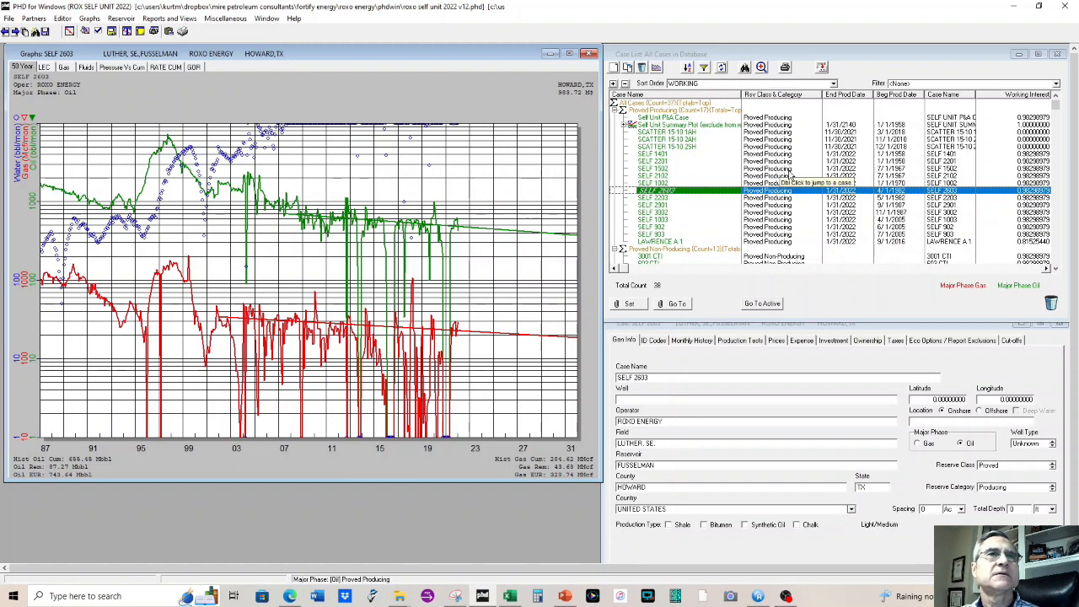
{"action": "left_click", "coordinate": [702, 84]}
{"action": "left_click", "coordinate": [703, 89]}
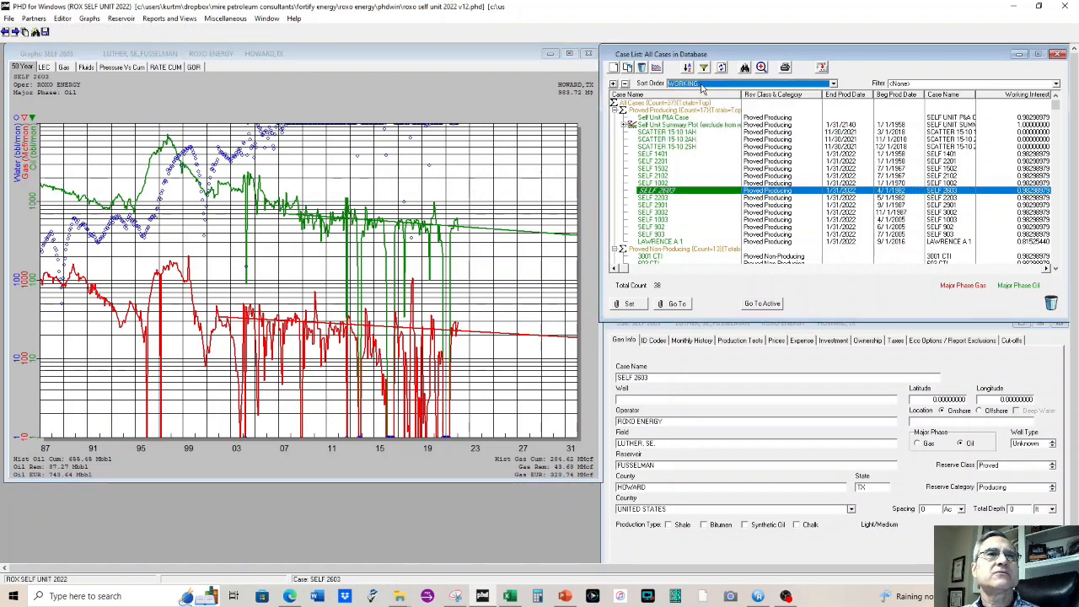
{"action": "left_click", "coordinate": [935, 86]}
{"action": "left_click", "coordinate": [937, 90]}
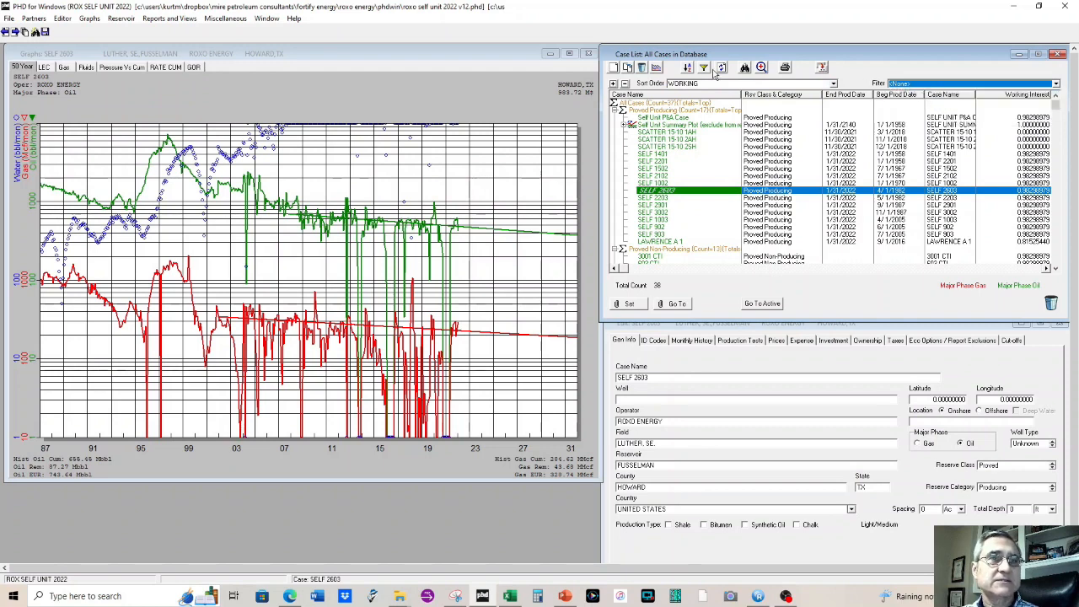
{"action": "left_click", "coordinate": [795, 86]}
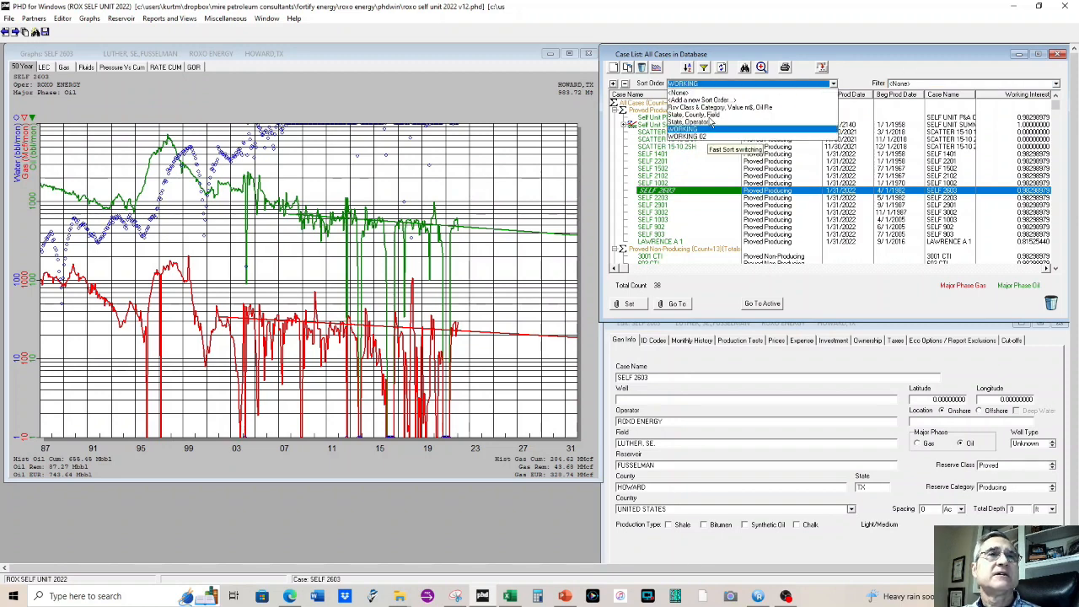
{"action": "left_click", "coordinate": [792, 86]}
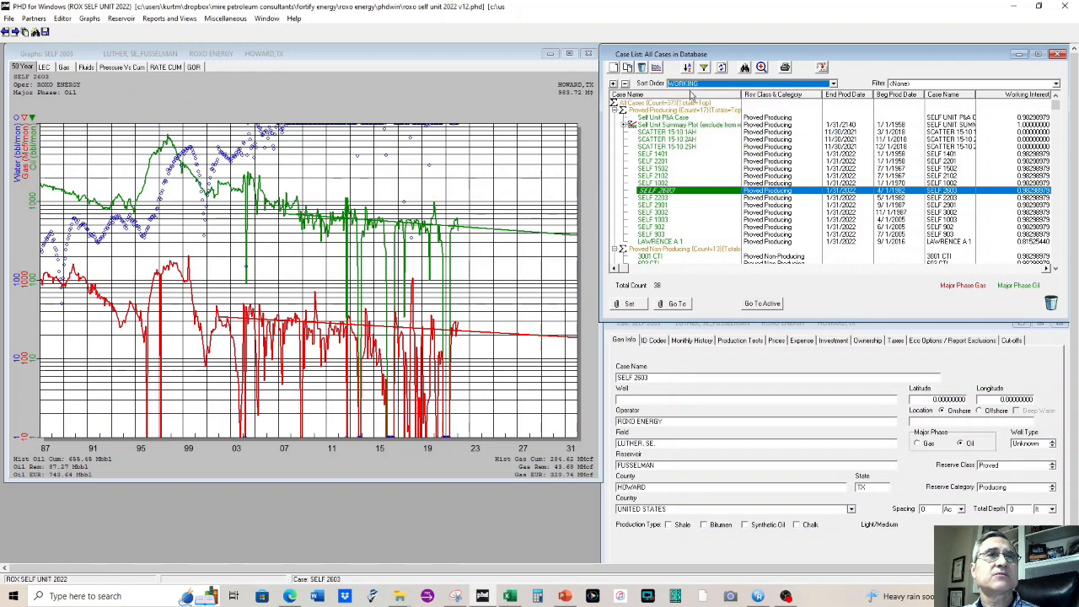
Open the definition of the WORKING sort order and select its Rsv Class & Category field.
{"action": "left_click", "coordinate": [690, 86]}
{"action": "left_click", "coordinate": [689, 69]}
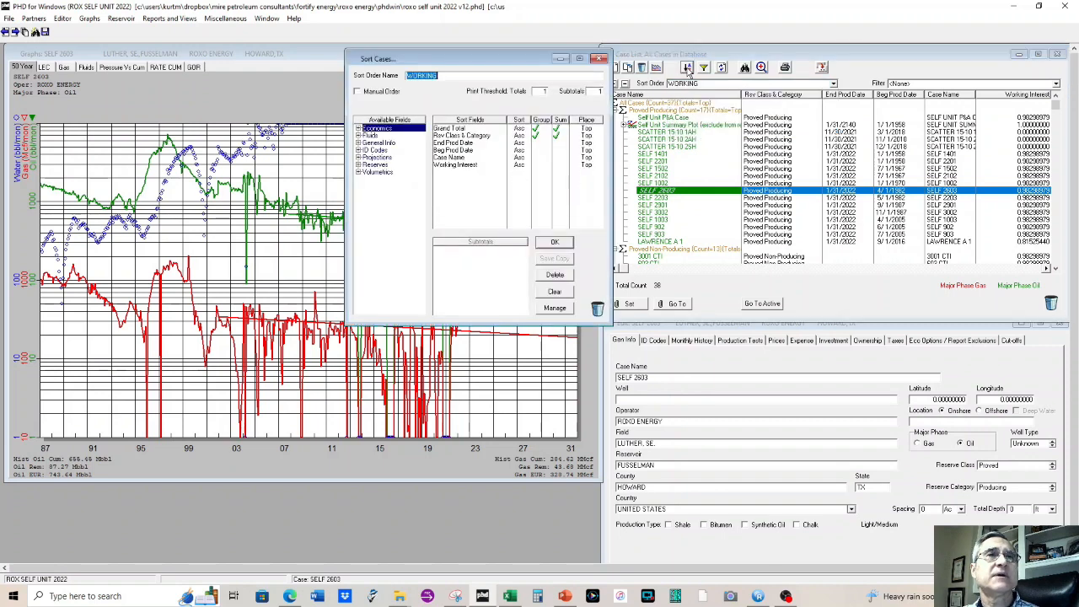
{"action": "left_click", "coordinate": [477, 139]}
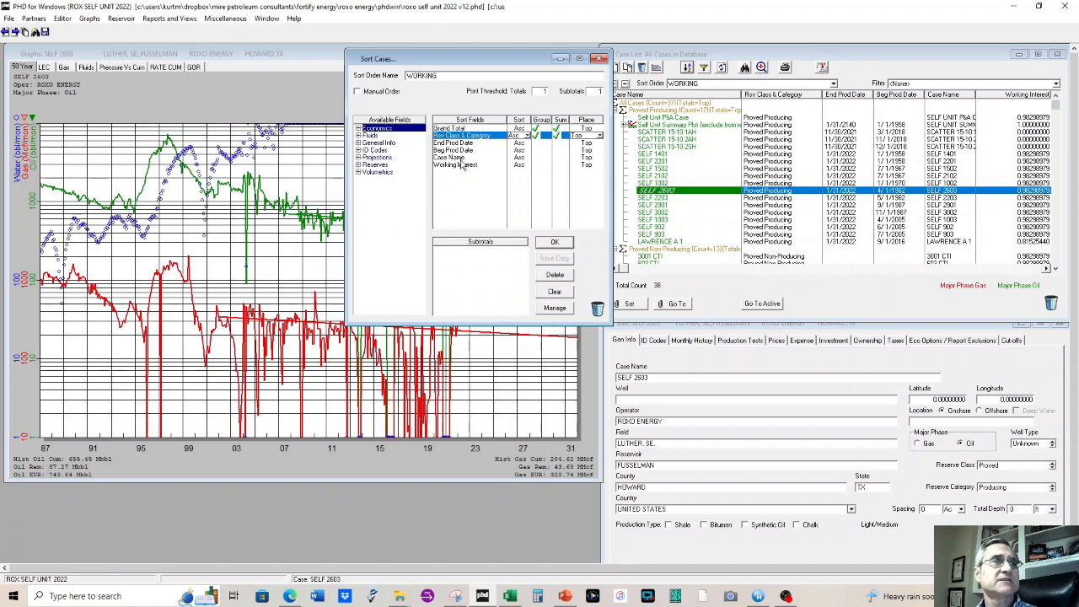
Place Case Name directly after Rsv Class & Category in the sort fields and remove End Prod Date, Beg Prod Date and Working Interest.
{"action": "left_click_drag", "start_coordinate": [458, 158], "coordinate": [458, 138]}
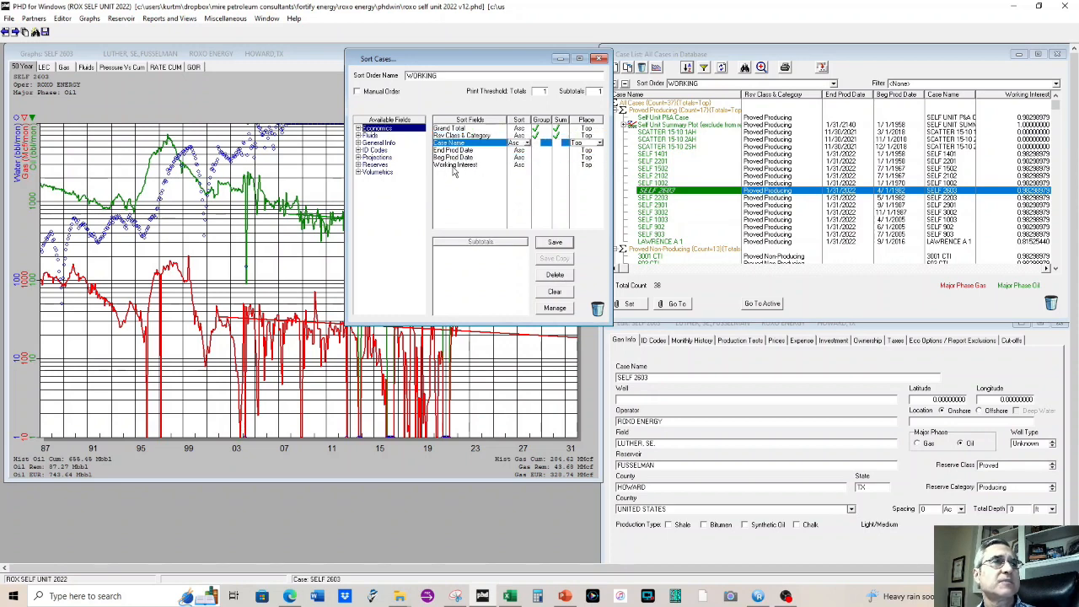
{"action": "left_click_drag", "start_coordinate": [457, 166], "coordinate": [596, 303]}
{"action": "left_click_drag", "start_coordinate": [469, 165], "coordinate": [597, 307]}
{"action": "left_click_drag", "start_coordinate": [449, 156], "coordinate": [596, 305]}
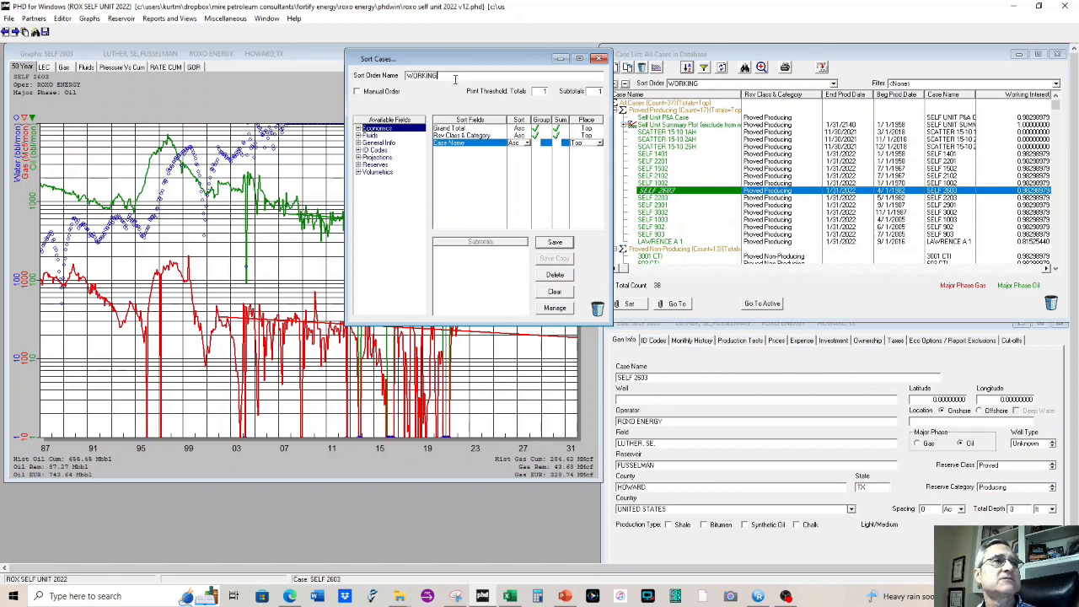
Name the modified sort order WORKING 03 and save it.
{"action": "type", "text": "0"}
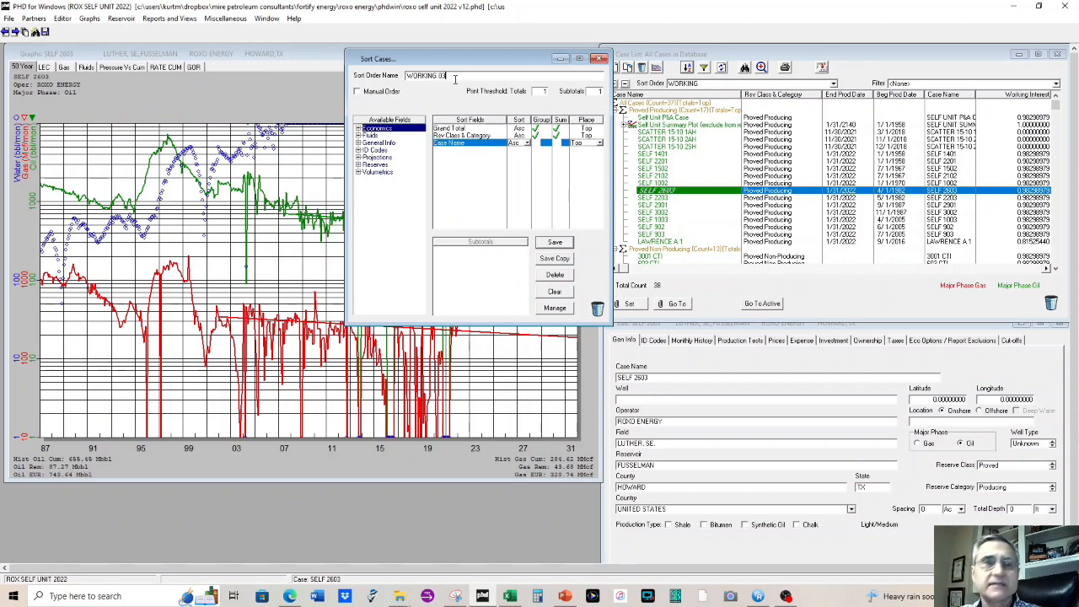
{"action": "type", "text": "3"}
{"action": "left_click", "coordinate": [554, 242]}
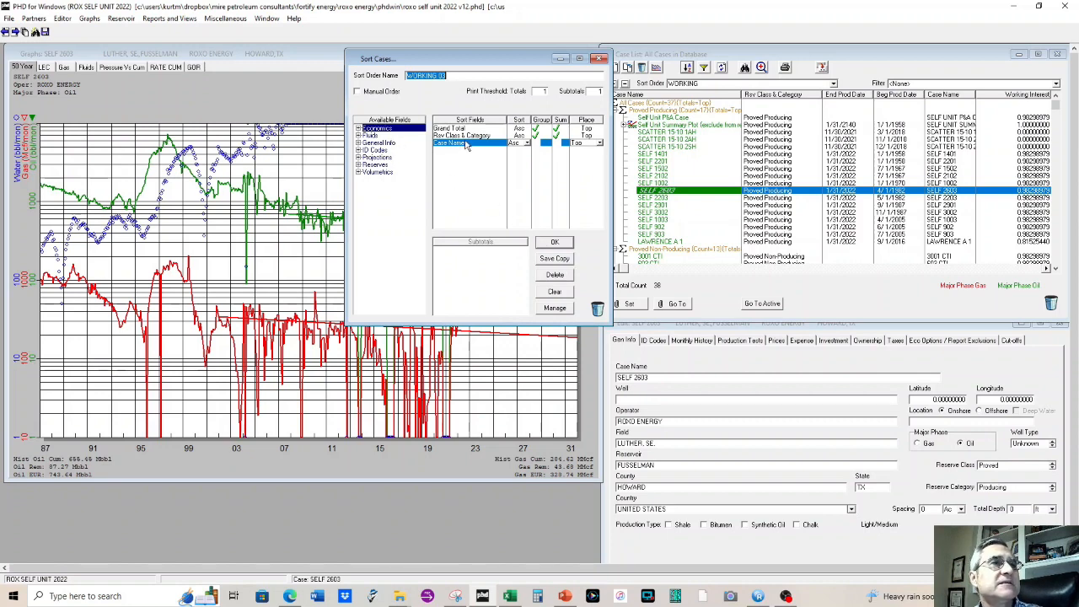
Browse the available field categories and add Oil Price Model from Economics to the sort fields above Case Name.
{"action": "left_click", "coordinate": [359, 143]}
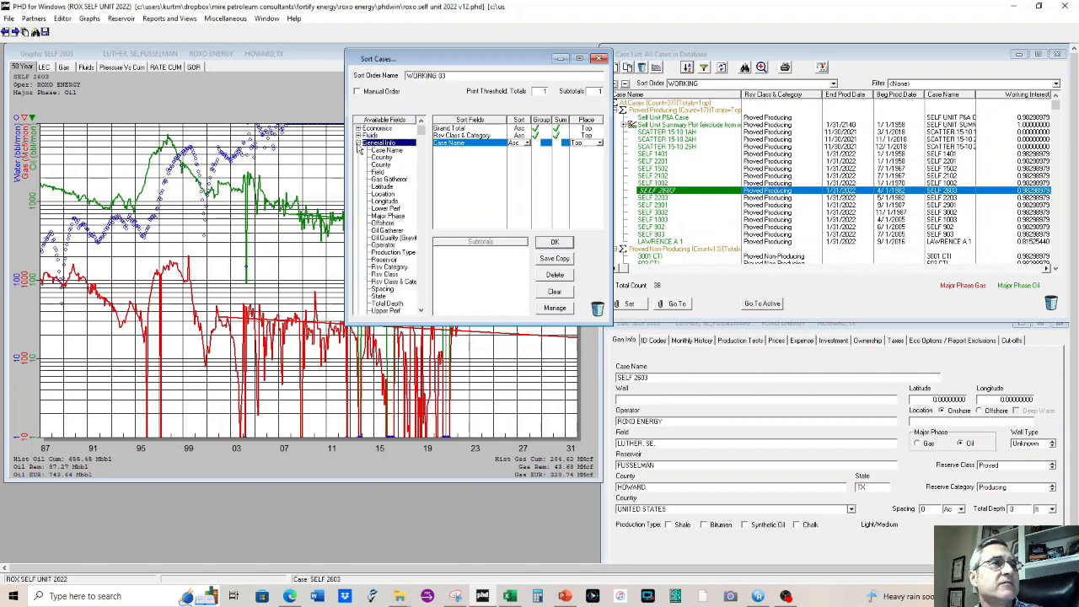
{"action": "left_click", "coordinate": [359, 144]}
{"action": "left_click", "coordinate": [360, 173]}
{"action": "left_click", "coordinate": [360, 165]}
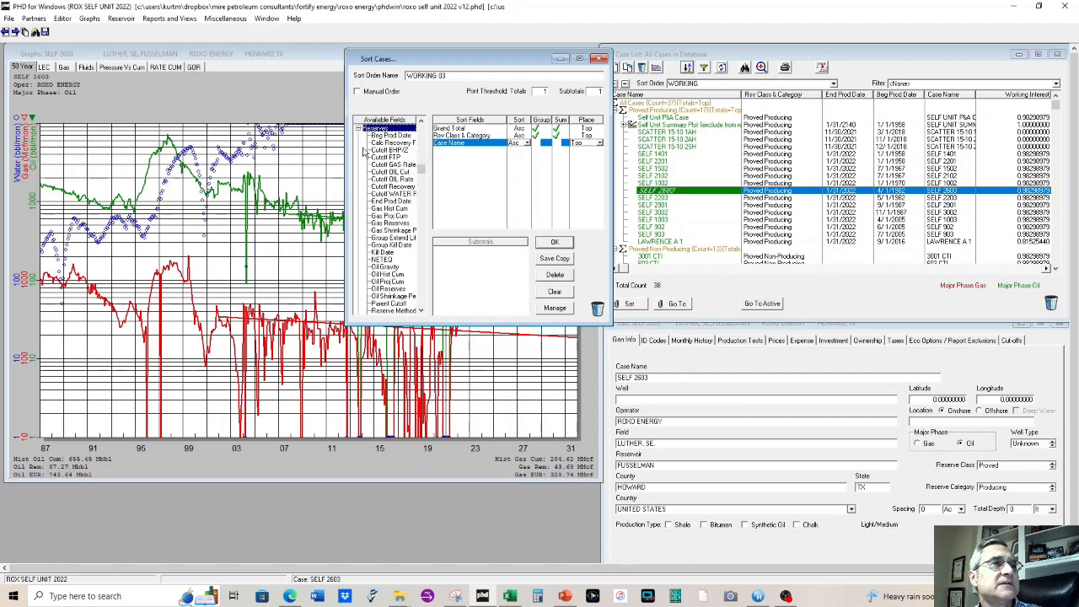
{"action": "left_click", "coordinate": [360, 129]}
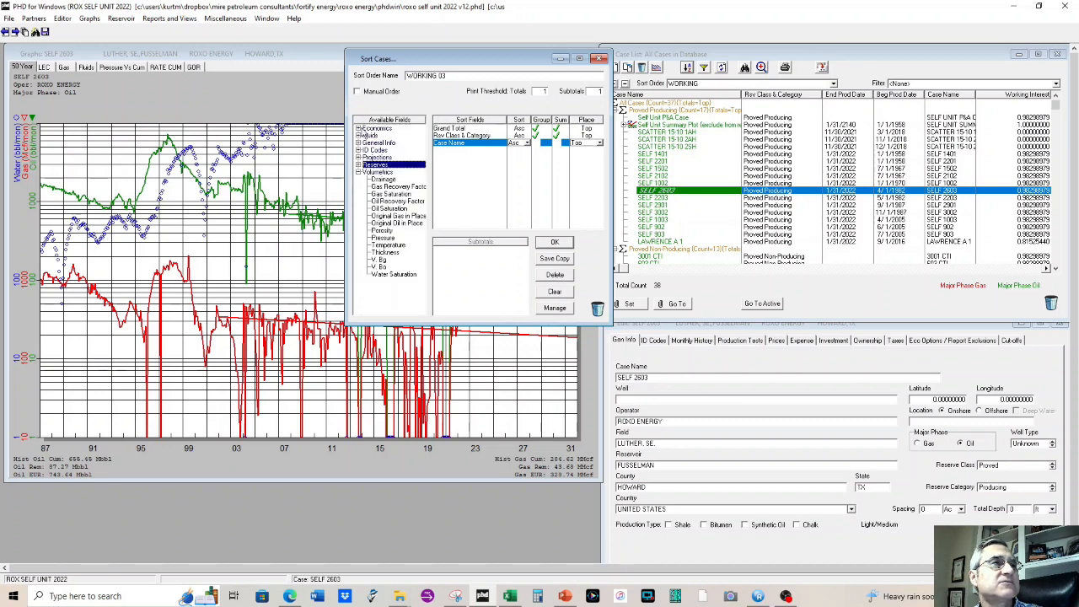
{"action": "left_click", "coordinate": [359, 129]}
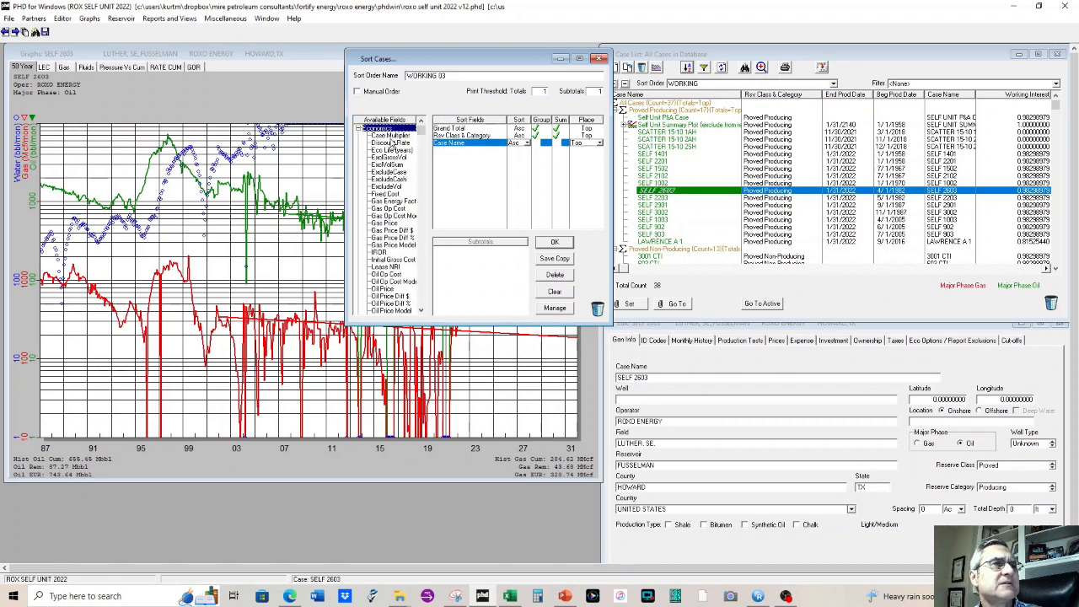
{"action": "scroll", "coordinate": [393, 208], "scroll_direction": "down", "scroll_amount": 1}
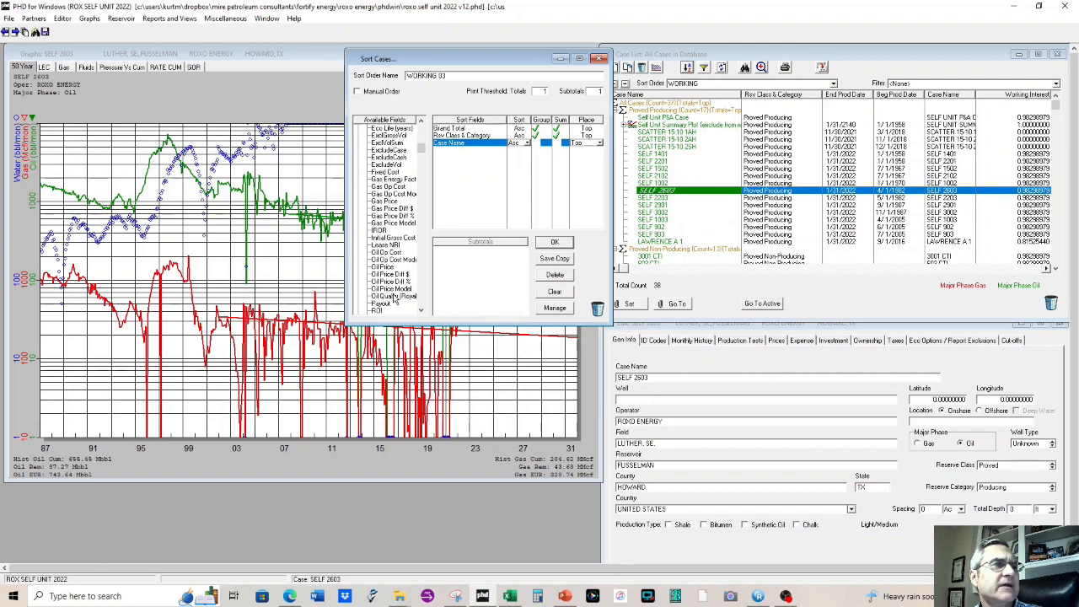
{"action": "left_click_drag", "start_coordinate": [396, 289], "coordinate": [468, 150]}
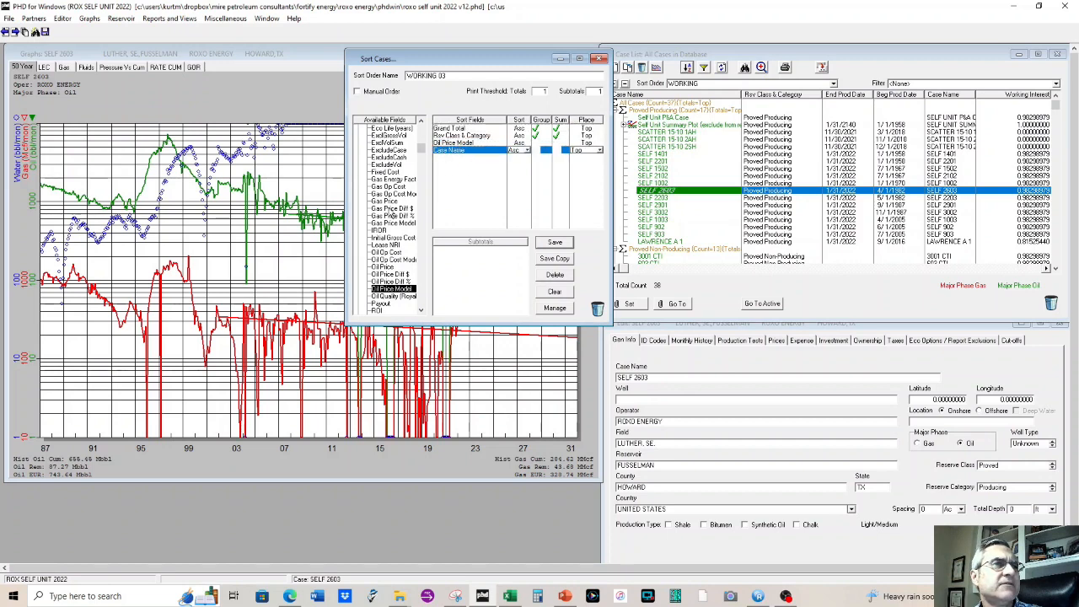
Add Working Interest from Economics between Oil Price Model and Case Name, and save the sort order for the case list.
{"action": "scroll", "coordinate": [403, 218], "scroll_direction": "up", "scroll_amount": 1}
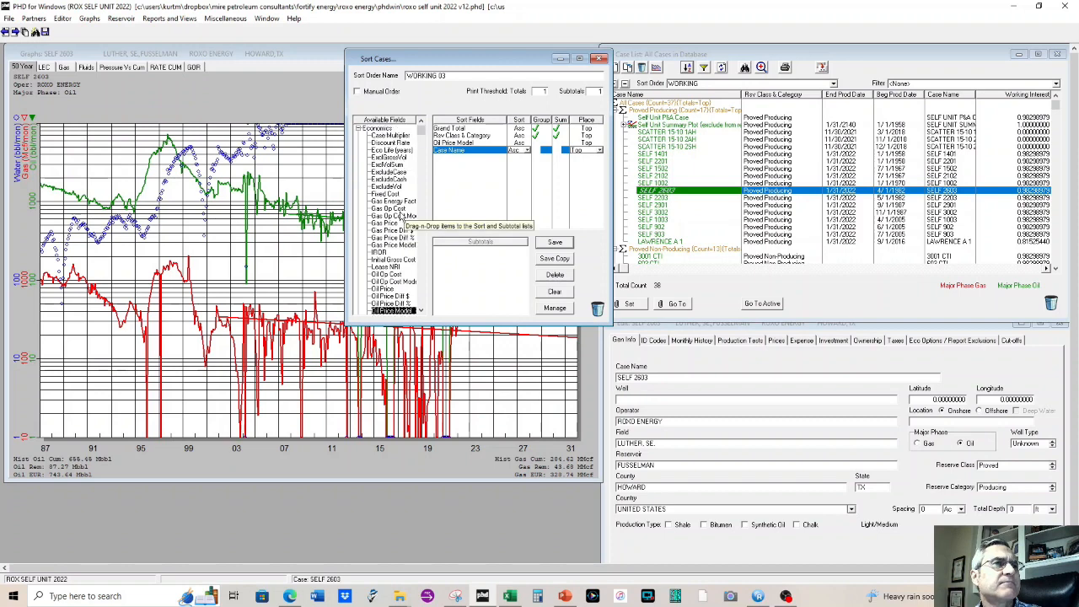
{"action": "scroll", "coordinate": [393, 242], "scroll_direction": "down", "scroll_amount": 5}
{"action": "left_click_drag", "start_coordinate": [393, 259], "coordinate": [473, 147]}
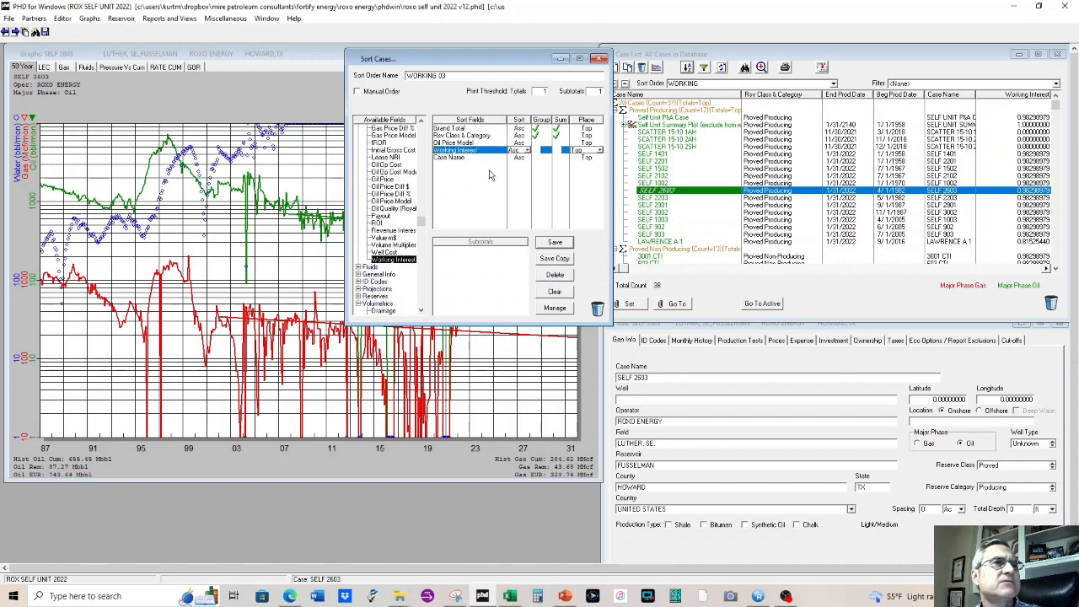
{"action": "left_click_drag", "start_coordinate": [420, 223], "coordinate": [424, 130]}
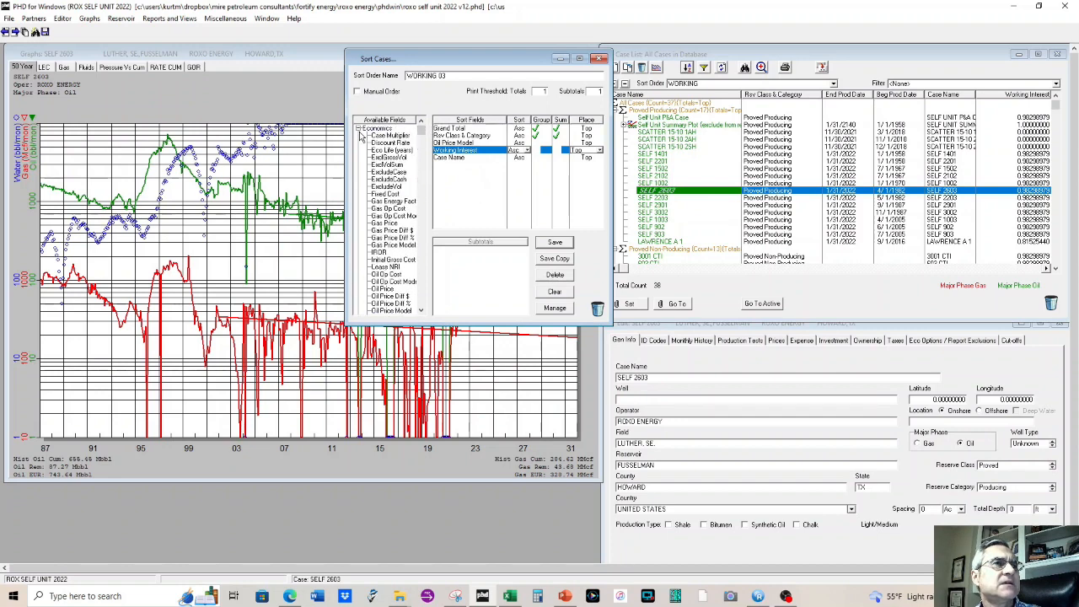
{"action": "left_click", "coordinate": [555, 242]}
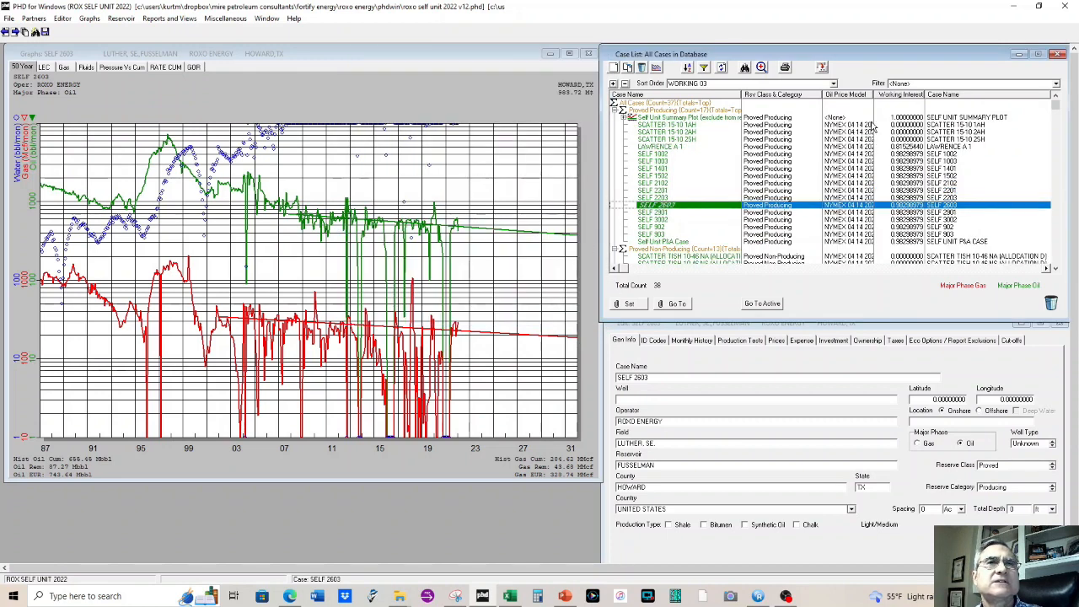
Widen the case list's Oil Price Model column to fit the full model names and check the model assigned to each case.
{"action": "left_click", "coordinate": [868, 126]}
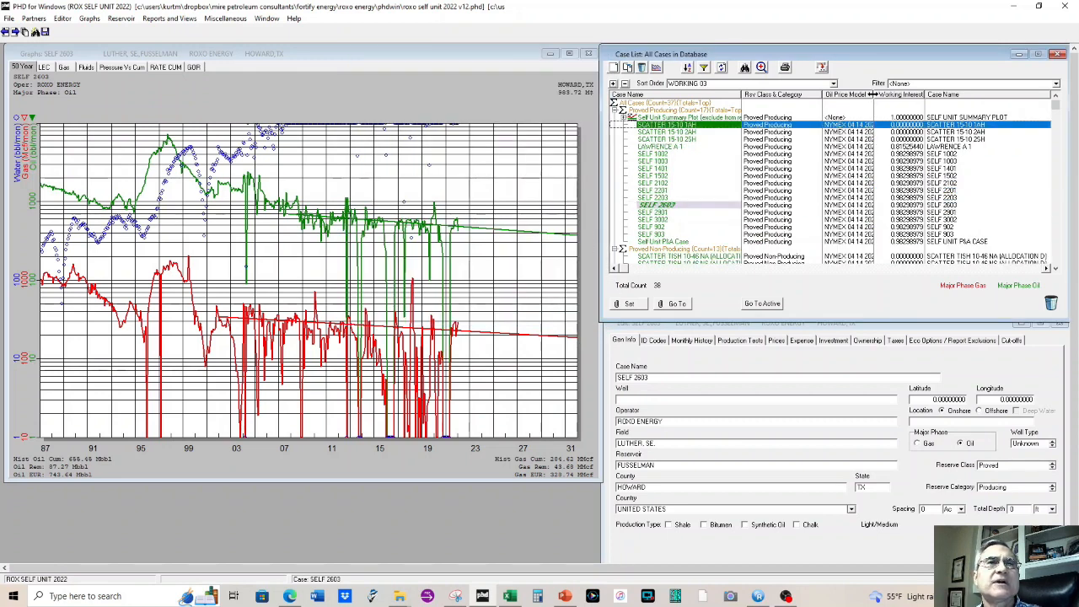
{"action": "left_click_drag", "start_coordinate": [903, 95], "coordinate": [932, 95]}
{"action": "scroll", "coordinate": [857, 219], "scroll_direction": "down", "scroll_amount": 7}
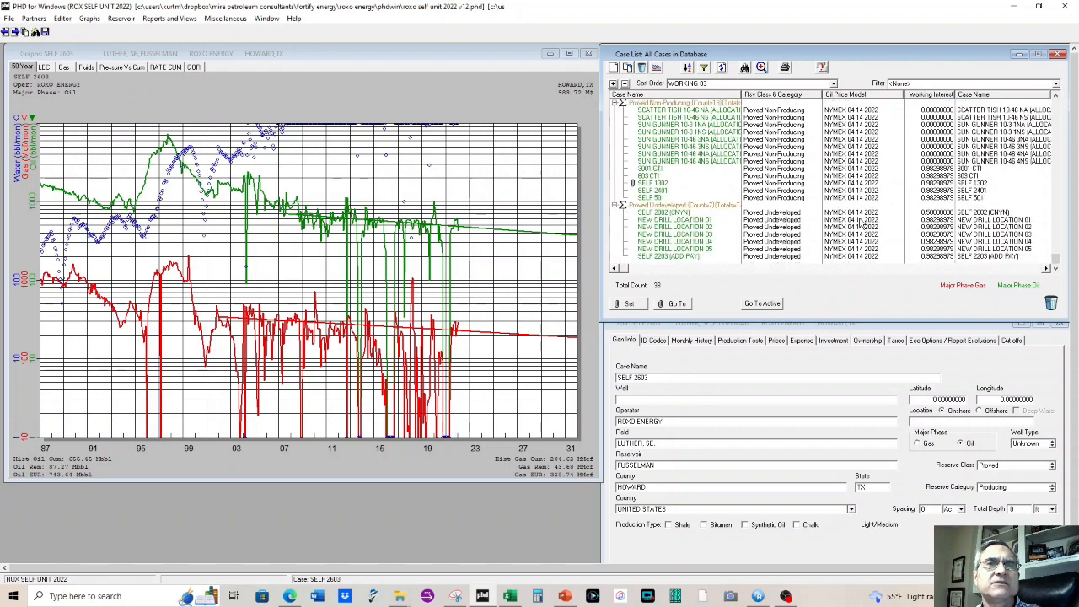
{"action": "scroll", "coordinate": [862, 224], "scroll_direction": "up", "scroll_amount": 7}
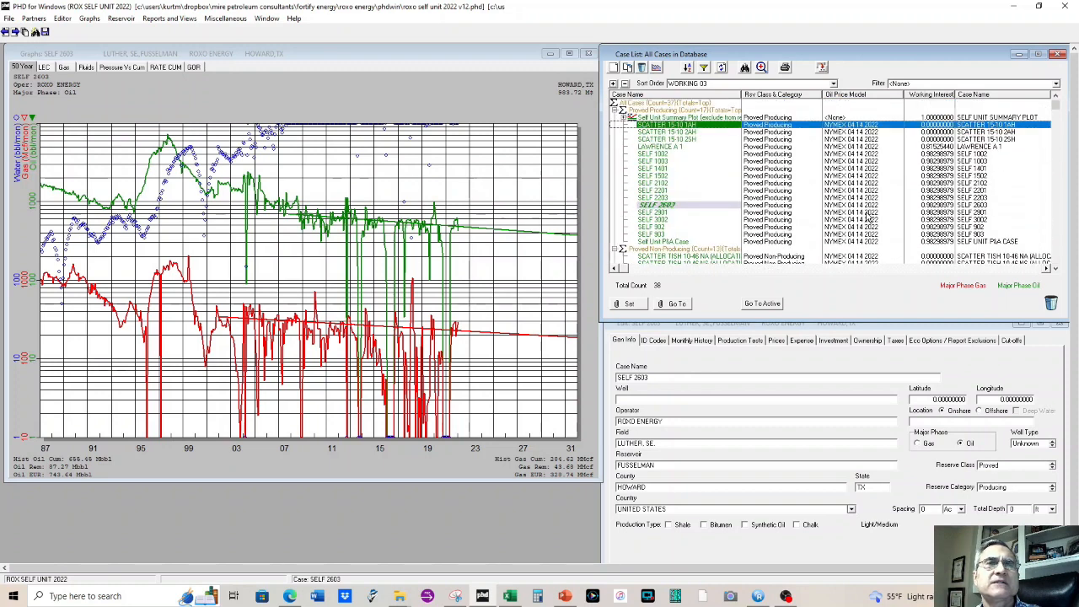
Review the working interests of the proved producing, non-producing and undeveloped cases for inconsistent values.
{"action": "scroll", "coordinate": [942, 159], "scroll_direction": "down", "scroll_amount": 4}
{"action": "left_click", "coordinate": [942, 159]}
{"action": "left_click", "coordinate": [941, 140]}
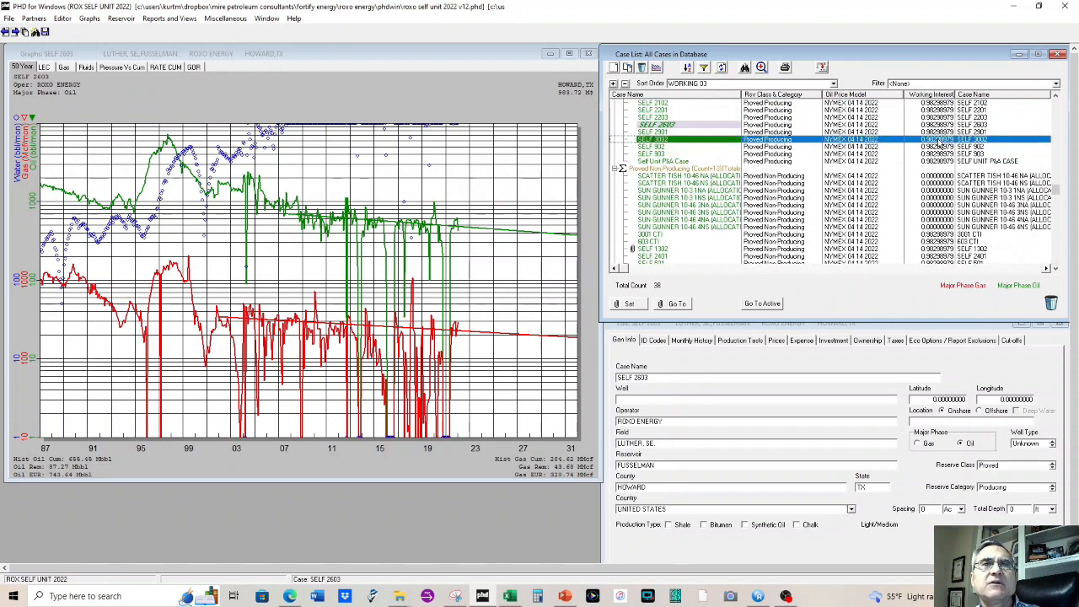
{"action": "scroll", "coordinate": [947, 228], "scroll_direction": "down", "scroll_amount": 3}
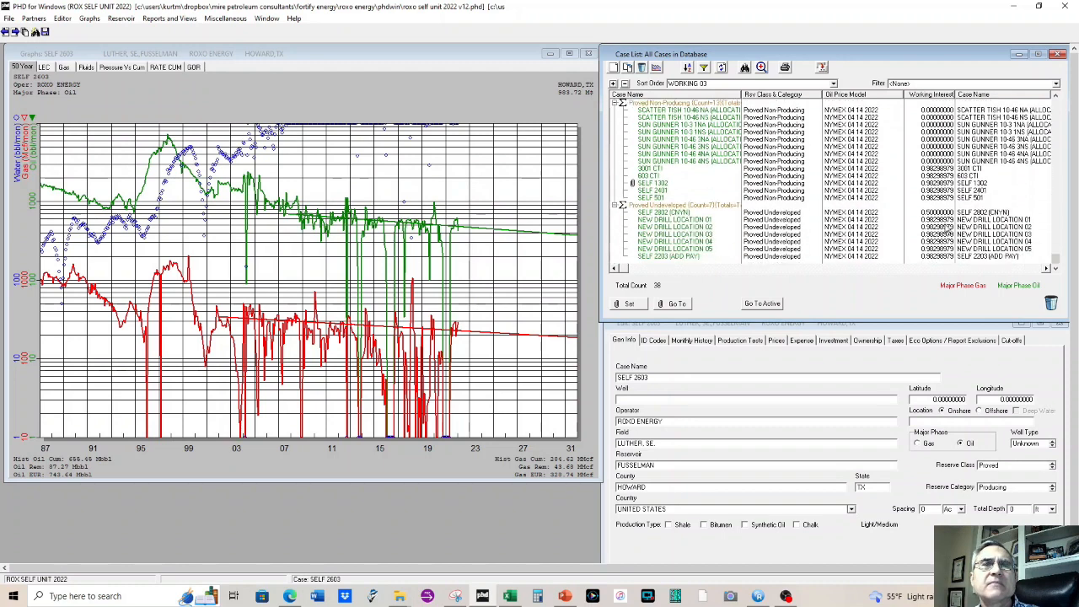
{"action": "left_click", "coordinate": [937, 133]}
{"action": "left_click", "coordinate": [947, 124]}
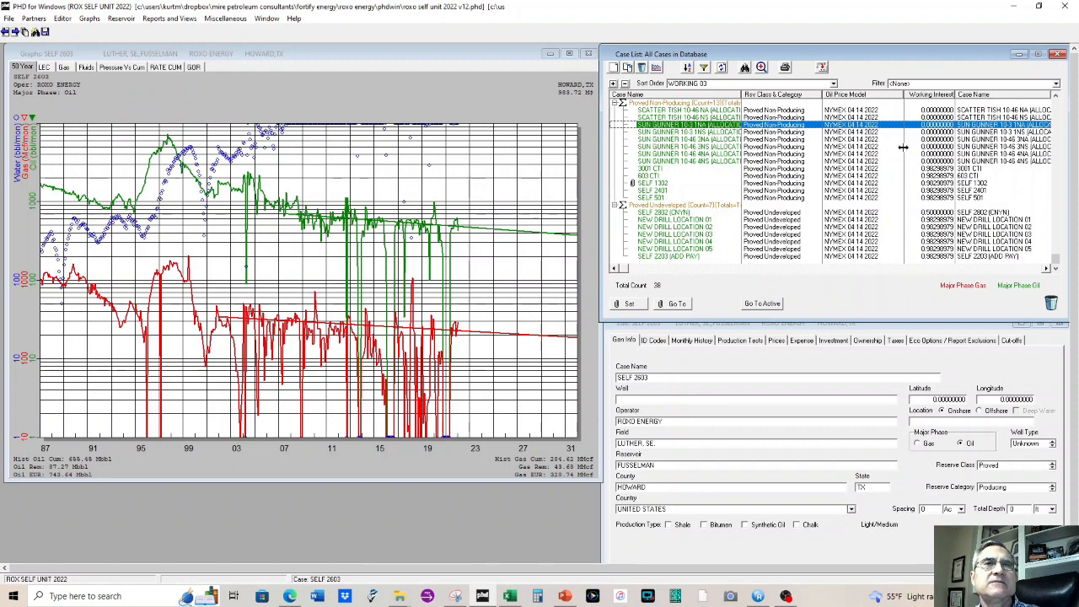
{"action": "scroll", "coordinate": [895, 183], "scroll_direction": "up", "scroll_amount": 7}
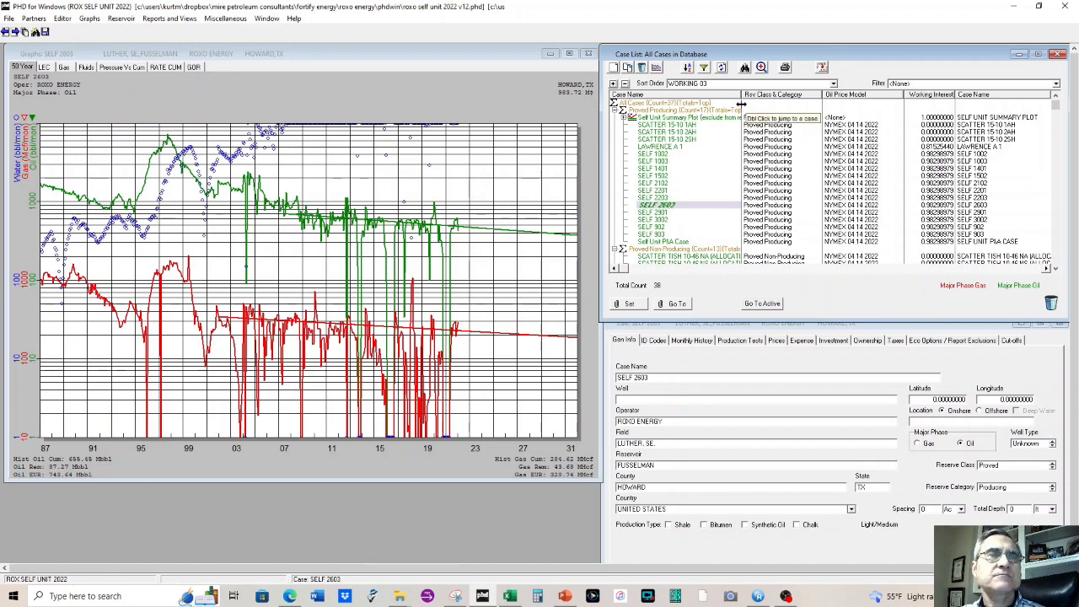
Enter forecast mode for SELF 2603 and move the start of the MPC oil projection to around June 2006 at a Qi of about 704.6.
{"action": "left_click", "coordinate": [225, 114]}
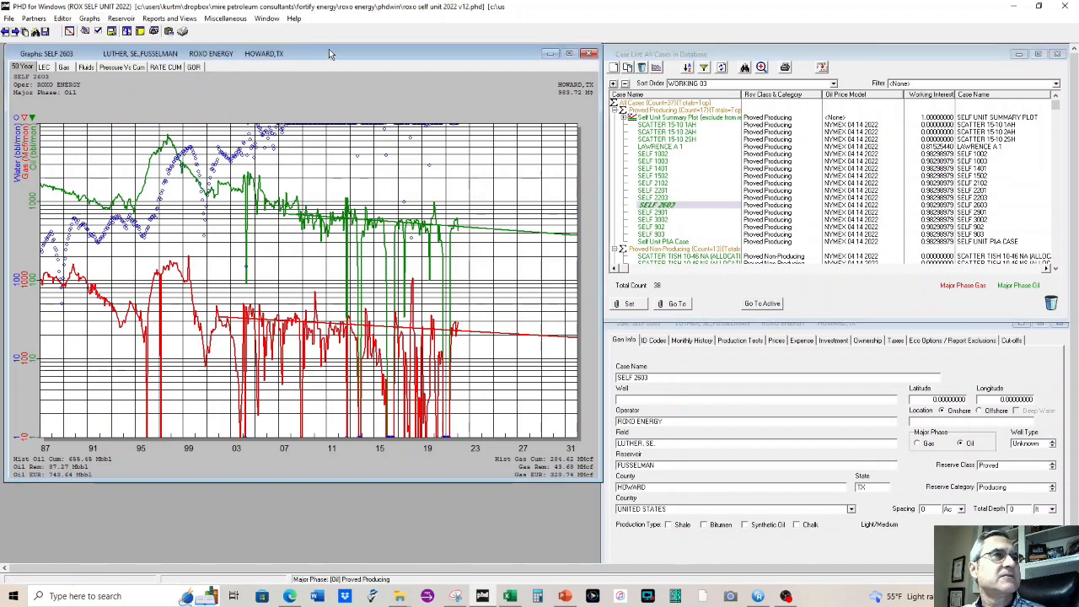
{"action": "left_click", "coordinate": [70, 31]}
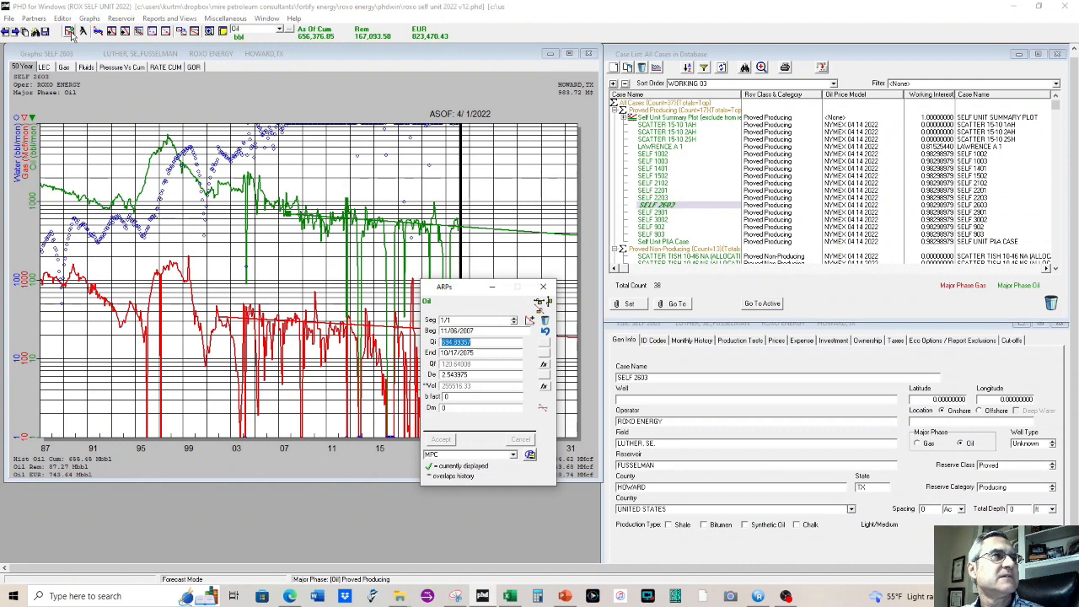
{"action": "left_click_drag", "start_coordinate": [485, 287], "coordinate": [236, 303]}
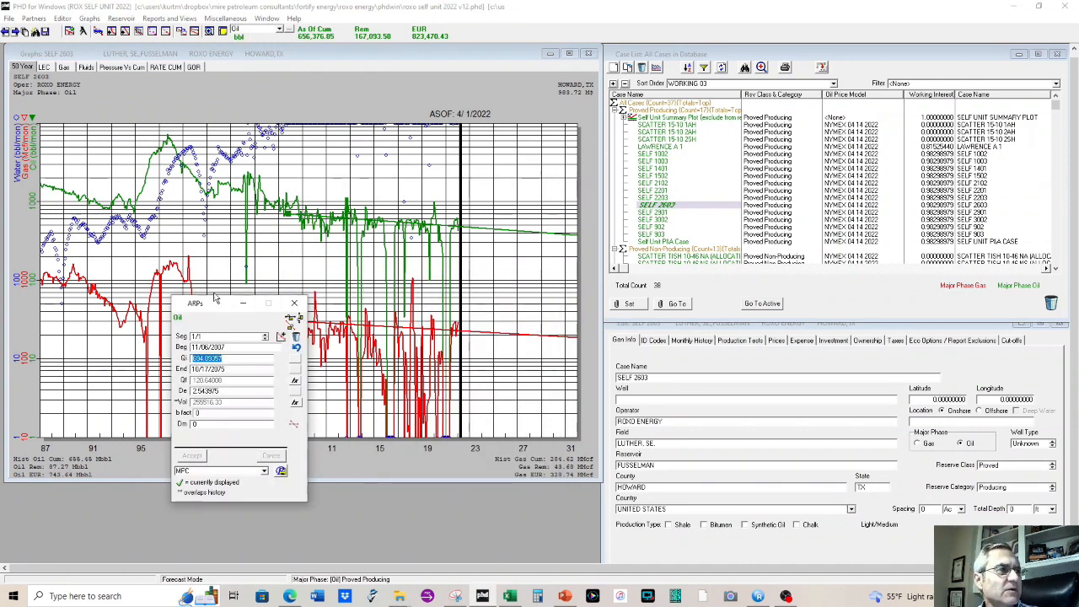
{"action": "mouse_move", "coordinate": [290, 220]}
{"action": "left_mouse_down"}
{"action": "mouse_move", "coordinate": [299, 177]}
{"action": "mouse_move", "coordinate": [266, 153]}
{"action": "mouse_move", "coordinate": [273, 212]}
{"action": "left_mouse_up"}
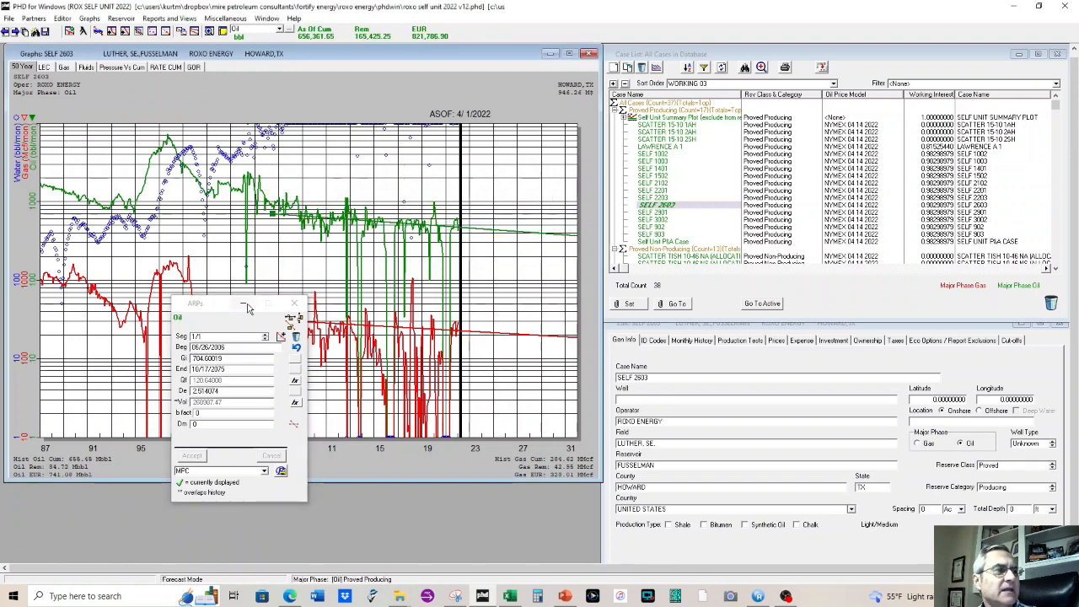
Switch the projection archive set to KMM, saving the changes to the MPC set.
{"action": "left_click", "coordinate": [264, 471]}
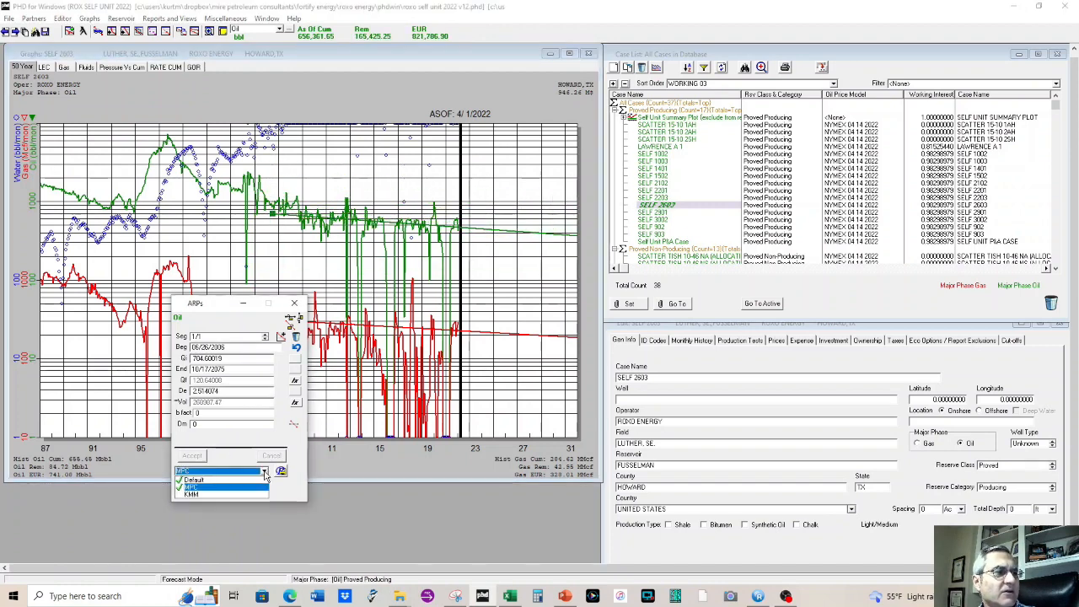
{"action": "left_click", "coordinate": [191, 495]}
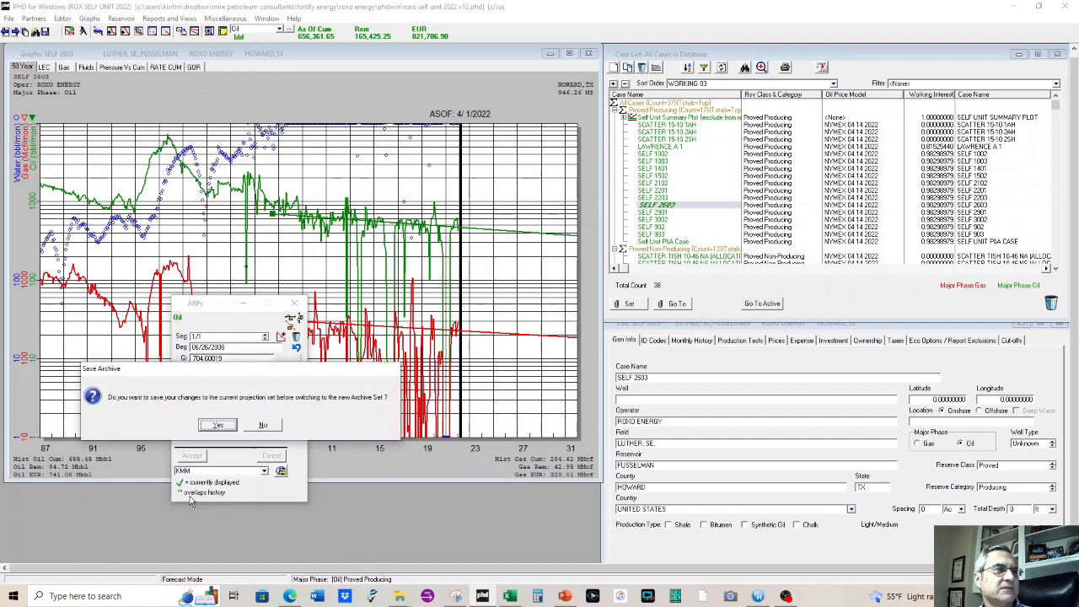
{"action": "left_click", "coordinate": [217, 425]}
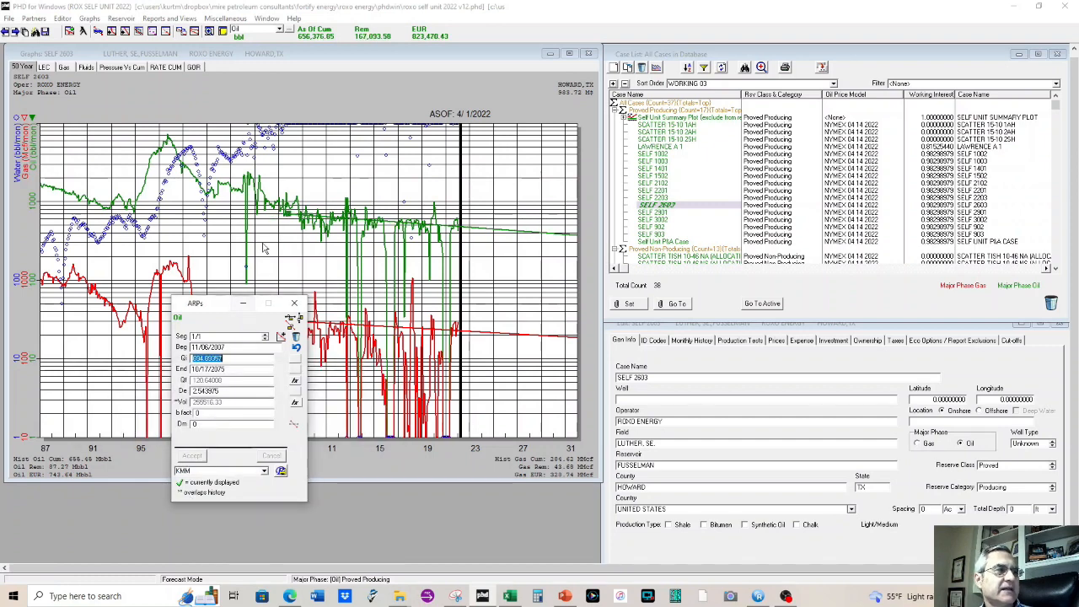
Raise the start of the KMM oil projection to a Qi of about 1,743 in May 2007.
{"action": "left_click_drag", "start_coordinate": [287, 214], "coordinate": [283, 182]}
{"action": "left_click", "coordinate": [226, 300]}
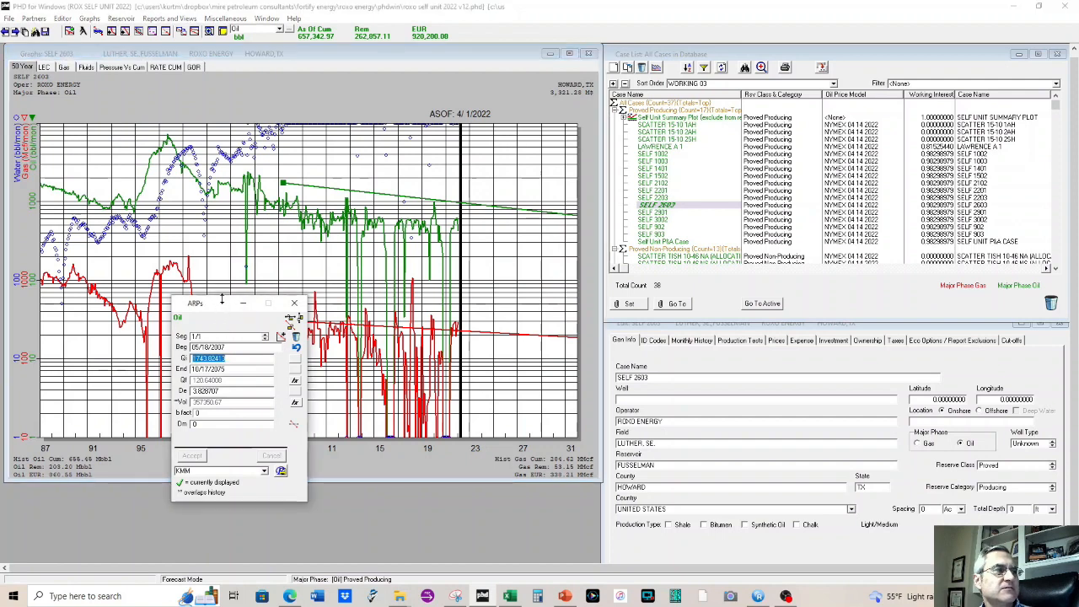
{"action": "left_click_drag", "start_coordinate": [223, 293], "coordinate": [235, 347]}
{"action": "left_click", "coordinate": [214, 303]}
{"action": "left_click", "coordinate": [378, 224]}
{"action": "double_click", "coordinate": [381, 238]}
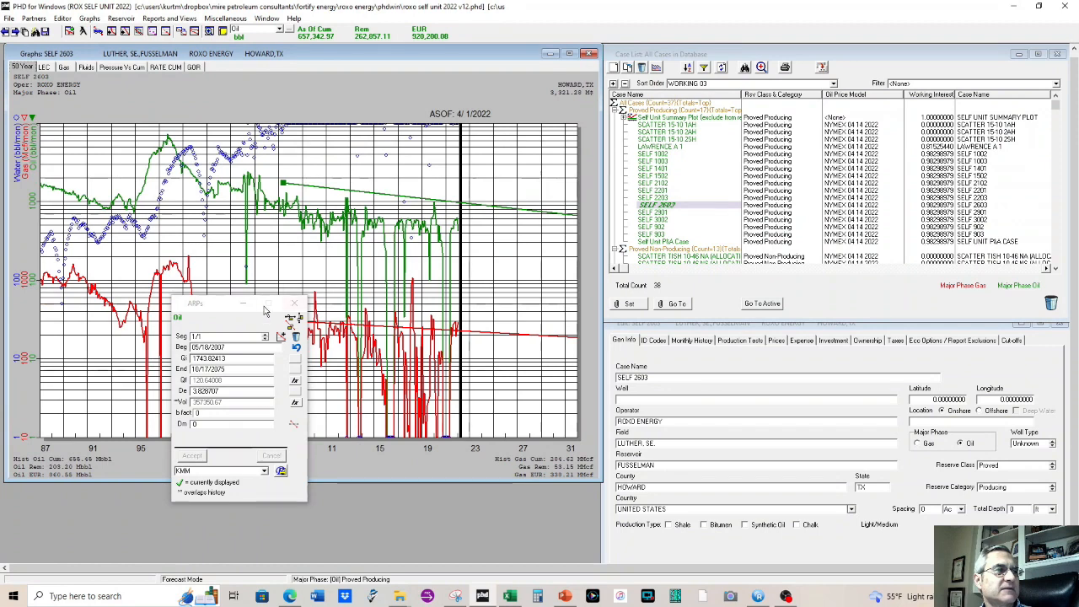
Display the KMM and MPC archive sets together on the 50 Year graph, keeping the ARPs window clear of the oil projections.
{"action": "left_click_drag", "start_coordinate": [225, 307], "coordinate": [422, 351]}
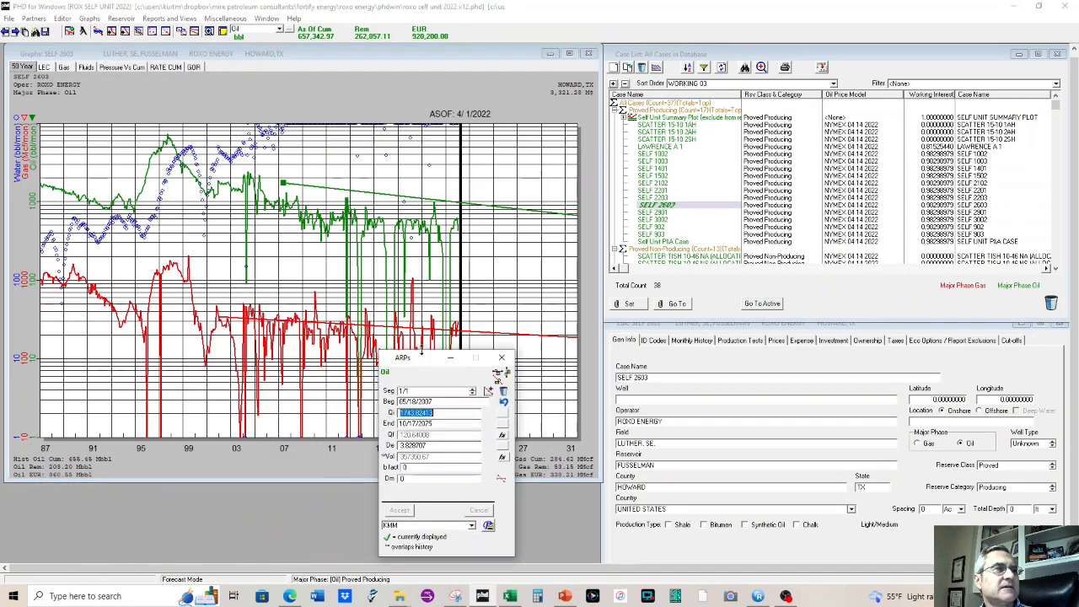
{"action": "double_click", "coordinate": [343, 181]}
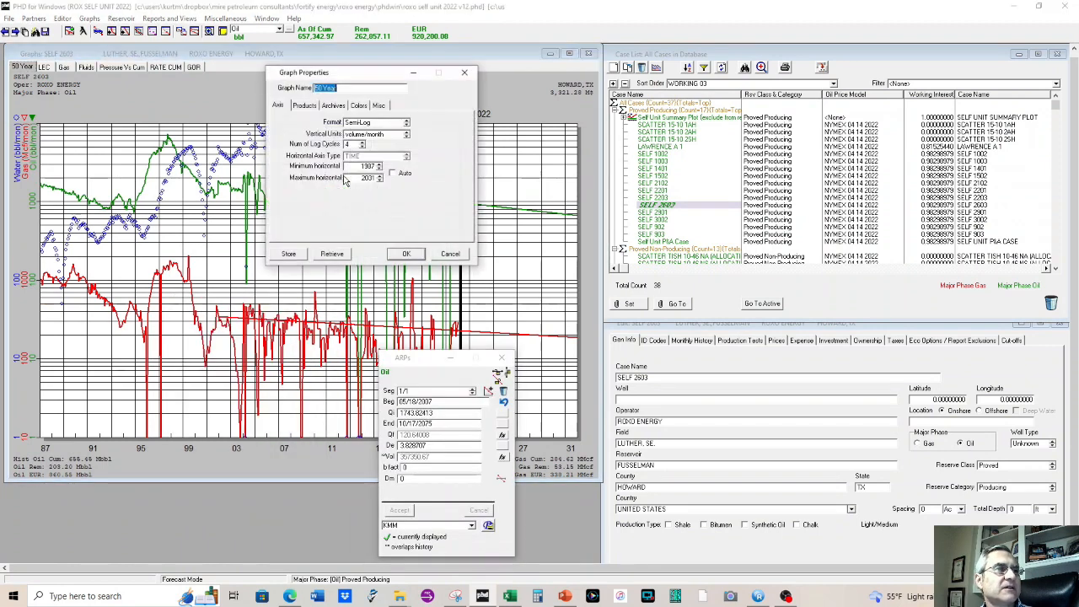
{"action": "left_click", "coordinate": [333, 105]}
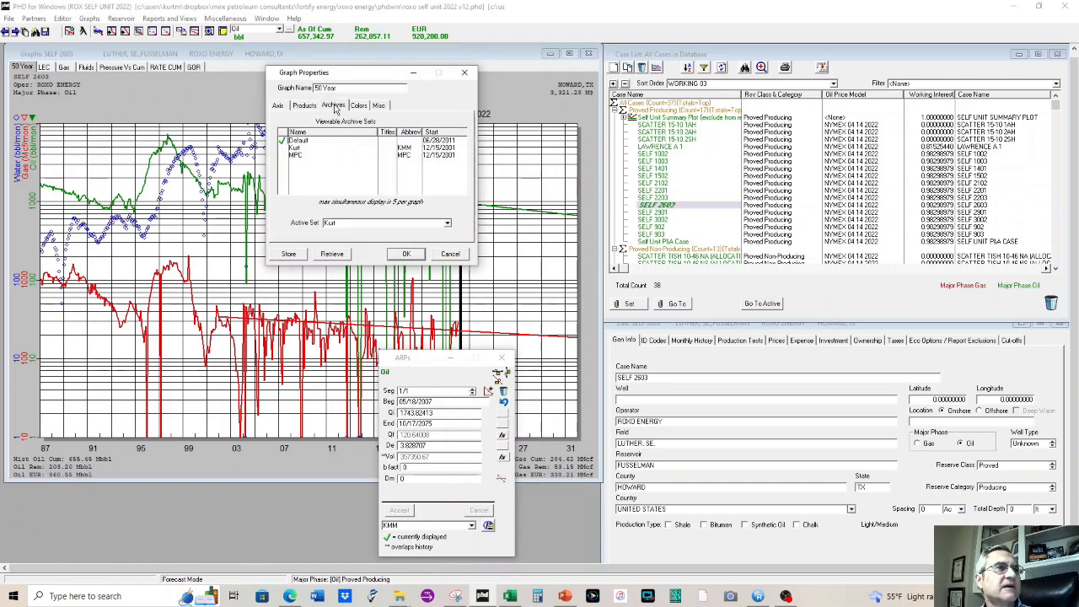
{"action": "left_click", "coordinate": [284, 148]}
{"action": "key", "text": "Return"}
{"action": "left_click", "coordinate": [398, 255]}
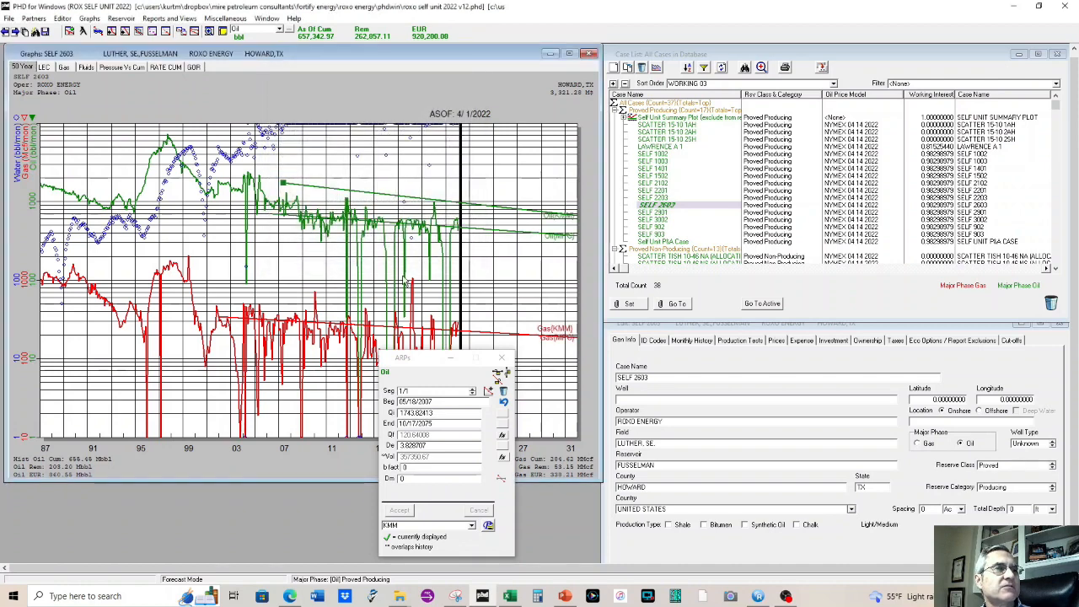
{"action": "left_click_drag", "start_coordinate": [416, 358], "coordinate": [223, 370]}
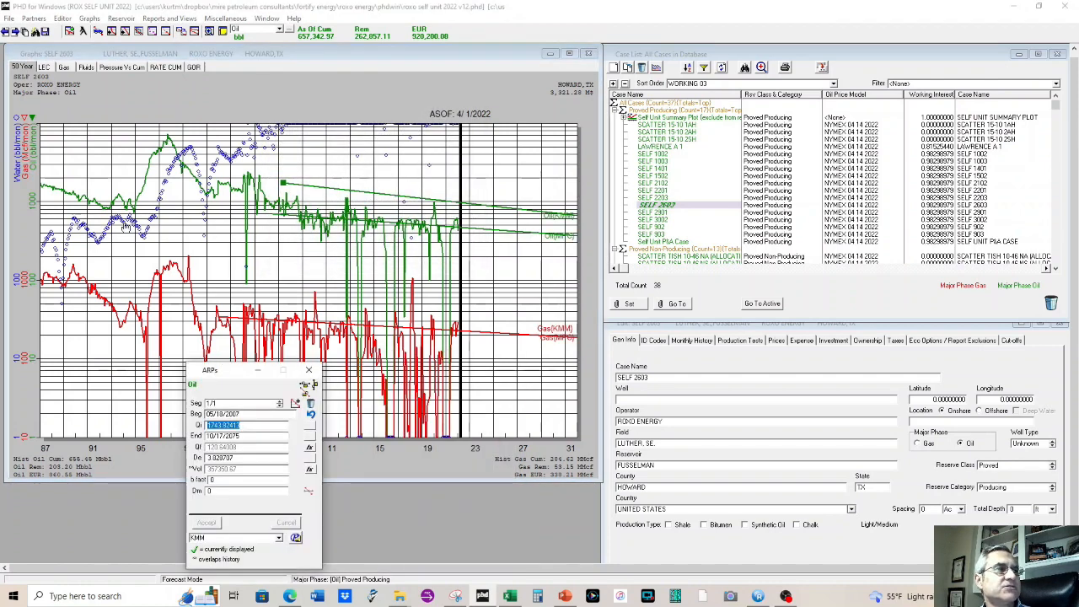
Move the start of the KMM oil projection to November 2002 at a Qi of about 1,254, saving it while switching to the MPC set.
{"action": "left_click", "coordinate": [284, 190]}
{"action": "left_click_drag", "start_coordinate": [282, 191], "coordinate": [229, 195]}
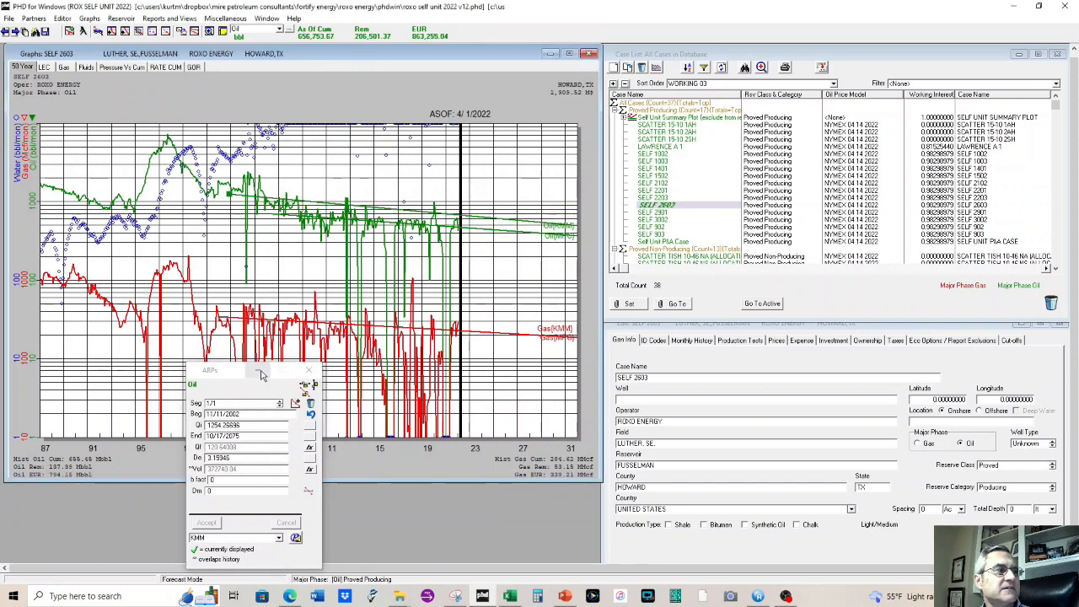
{"action": "left_click", "coordinate": [279, 540]}
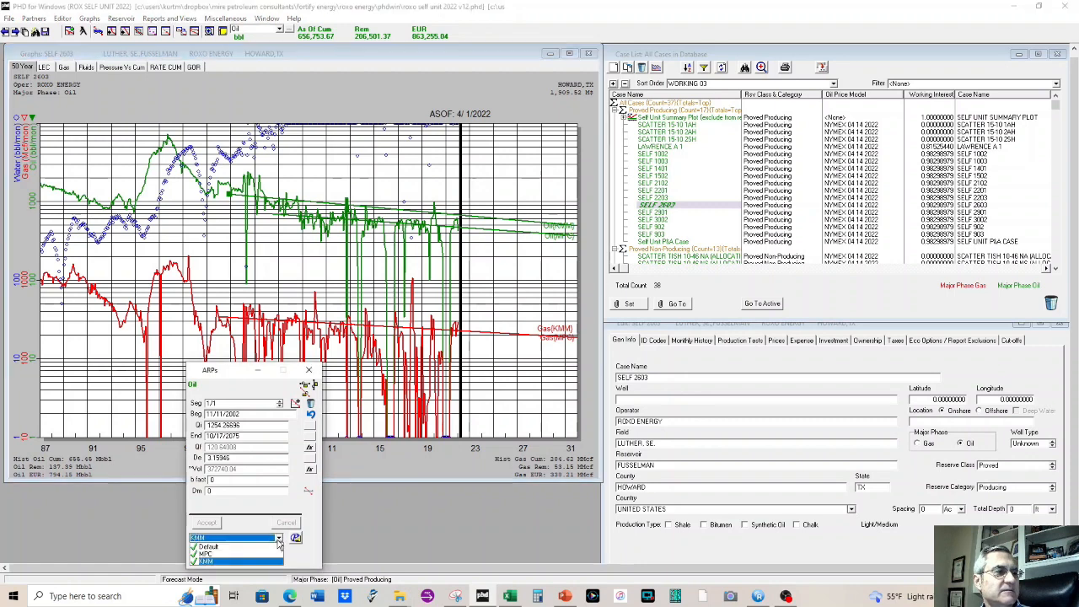
{"action": "left_click", "coordinate": [205, 554]}
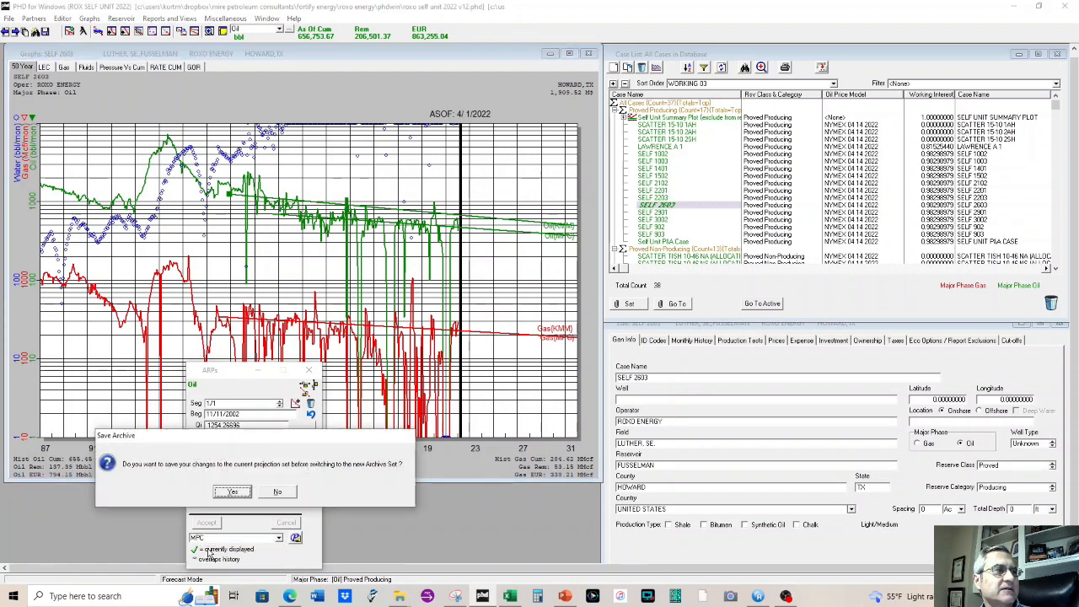
{"action": "left_click", "coordinate": [233, 492]}
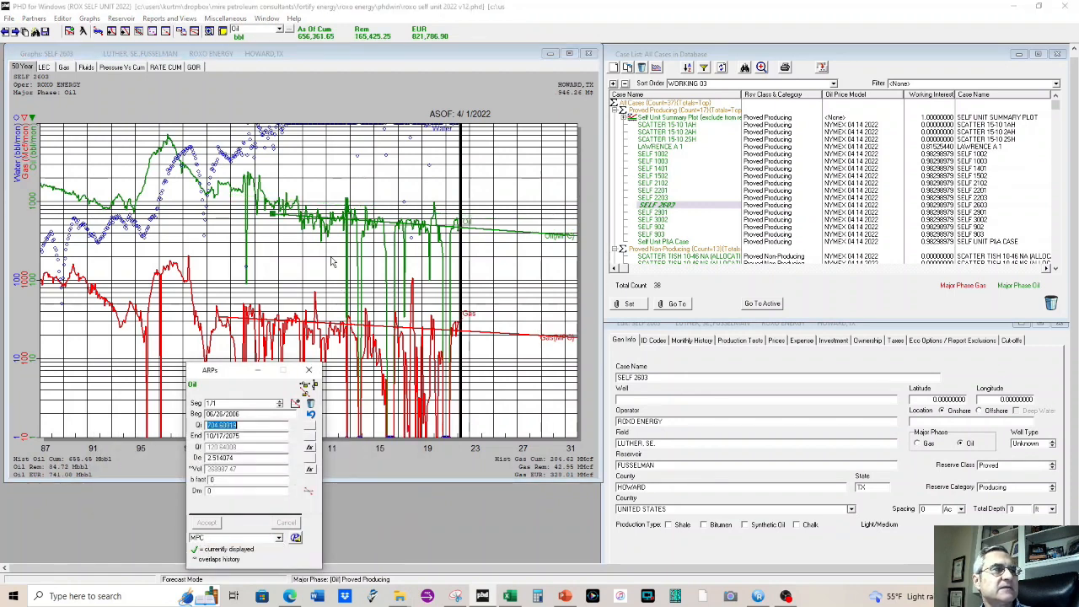
Try lowering the start of the MPC oil projection to a Qi of about 681.8.
{"action": "left_click", "coordinate": [271, 221]}
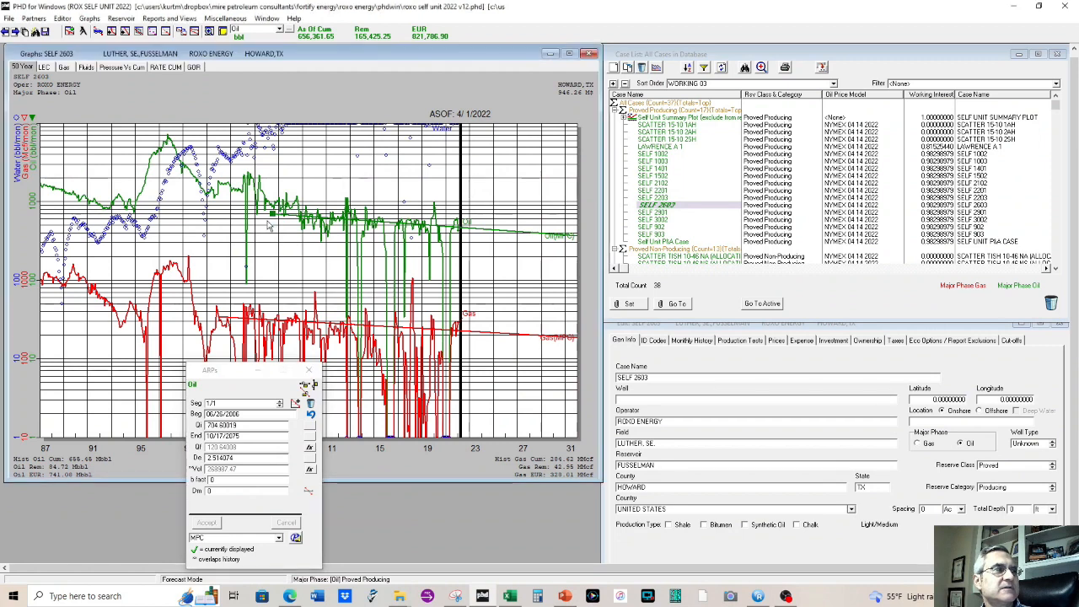
{"action": "mouse_move", "coordinate": [272, 216]}
{"action": "left_mouse_down"}
{"action": "mouse_move", "coordinate": [271, 242]}
{"action": "mouse_move", "coordinate": [273, 217]}
{"action": "left_mouse_up"}
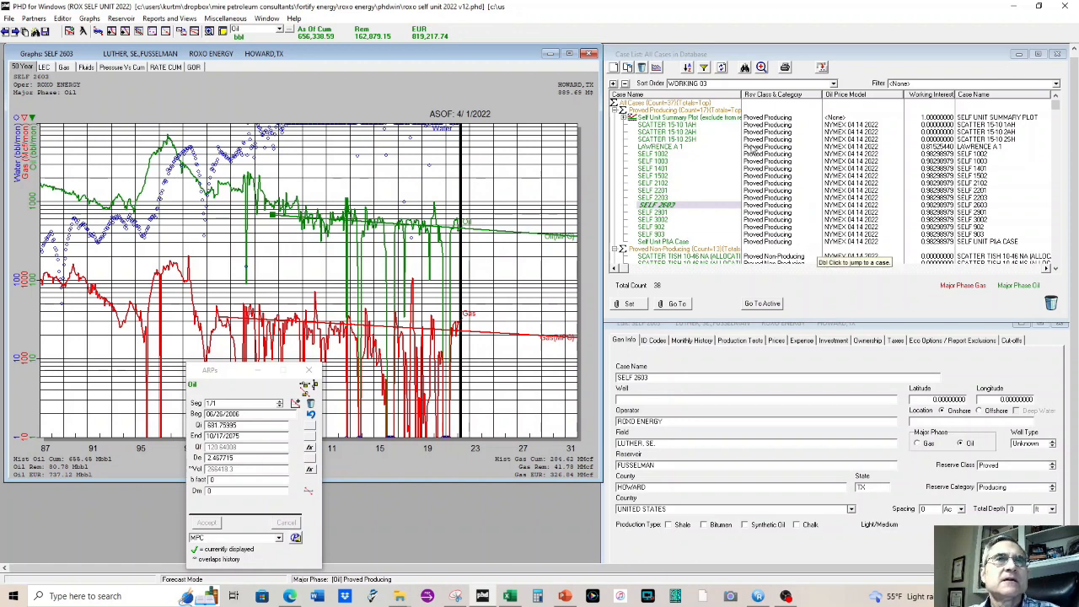
Remove the Oil Price Model field from the WORKING 03 sort order.
{"action": "scroll", "coordinate": [782, 139], "scroll_direction": "down", "scroll_amount": 7}
{"action": "scroll", "coordinate": [779, 150], "scroll_direction": "up", "scroll_amount": 6}
{"action": "scroll", "coordinate": [777, 149], "scroll_direction": "up", "scroll_amount": 1}
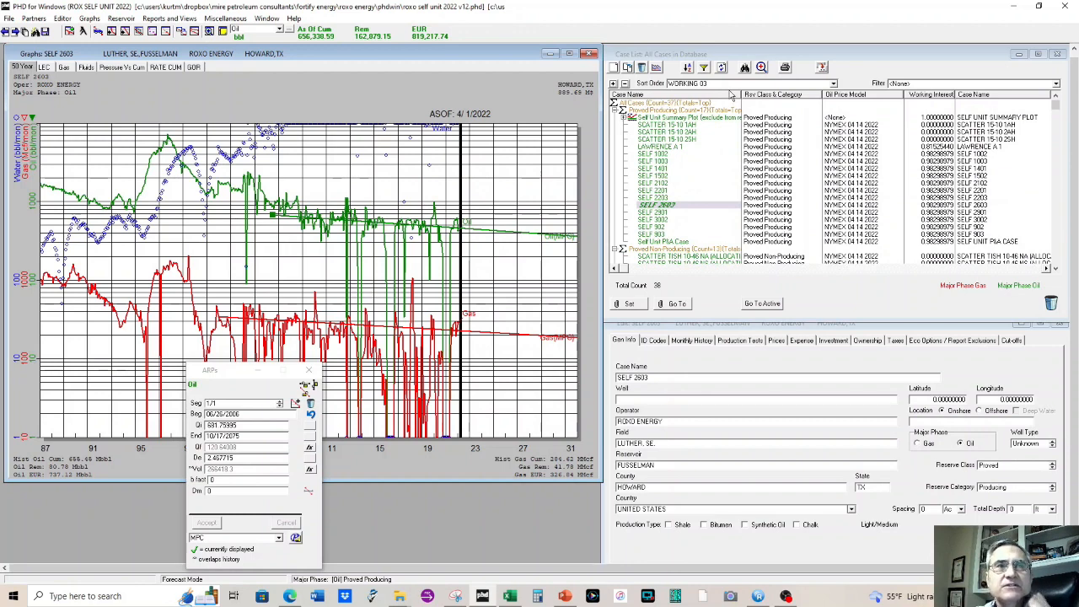
{"action": "left_click", "coordinate": [686, 80]}
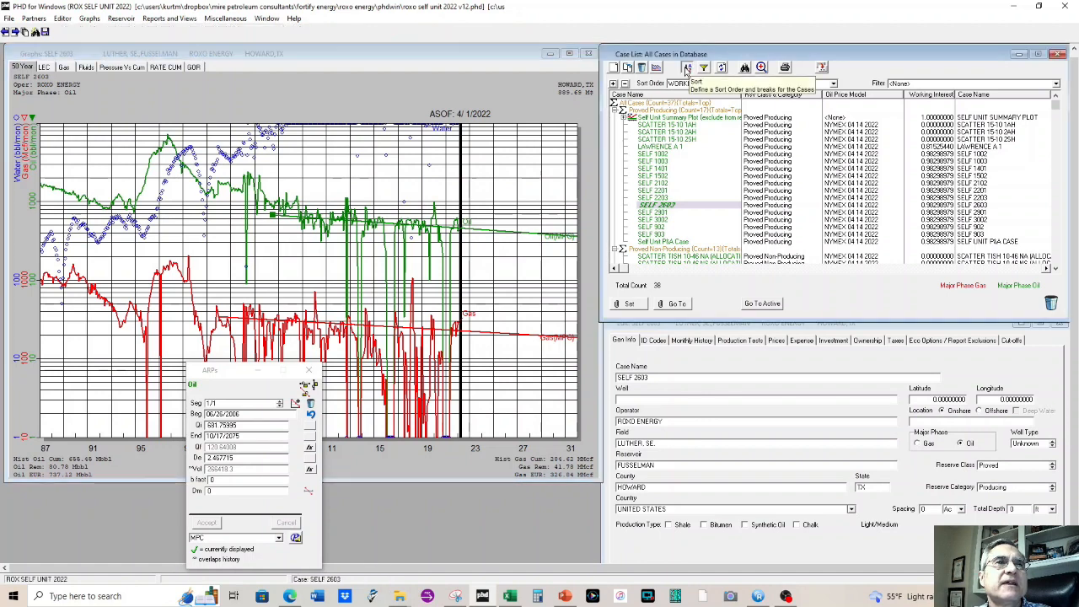
{"action": "left_click", "coordinate": [687, 68]}
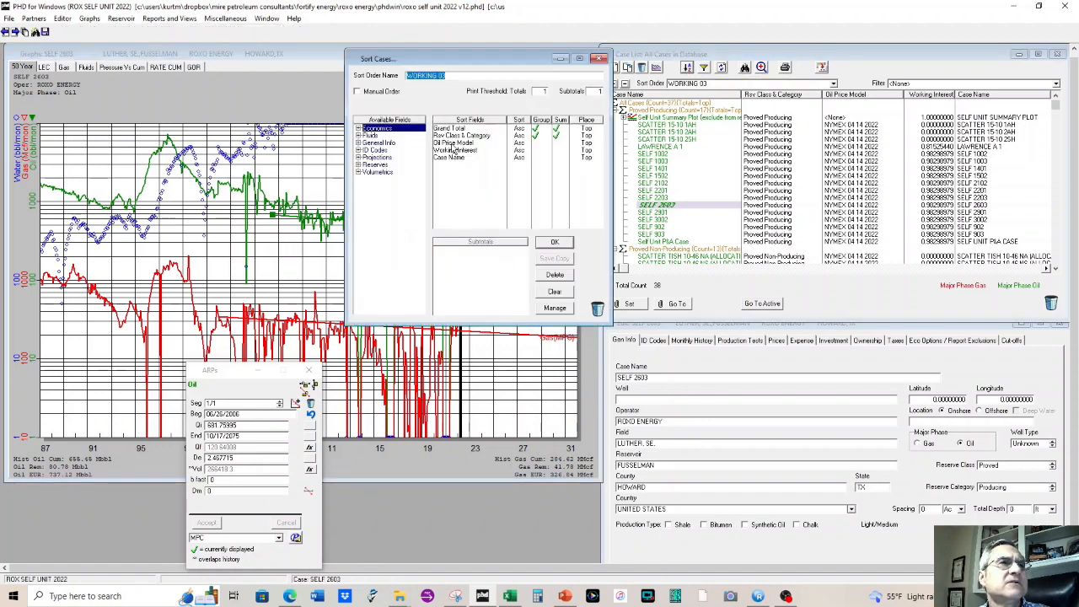
{"action": "left_click_drag", "start_coordinate": [460, 146], "coordinate": [600, 310]}
Add County above Rev Class & Category in WORKING 03, group the cases by County only, save, and review the list.
{"action": "double_click", "coordinate": [368, 142]}
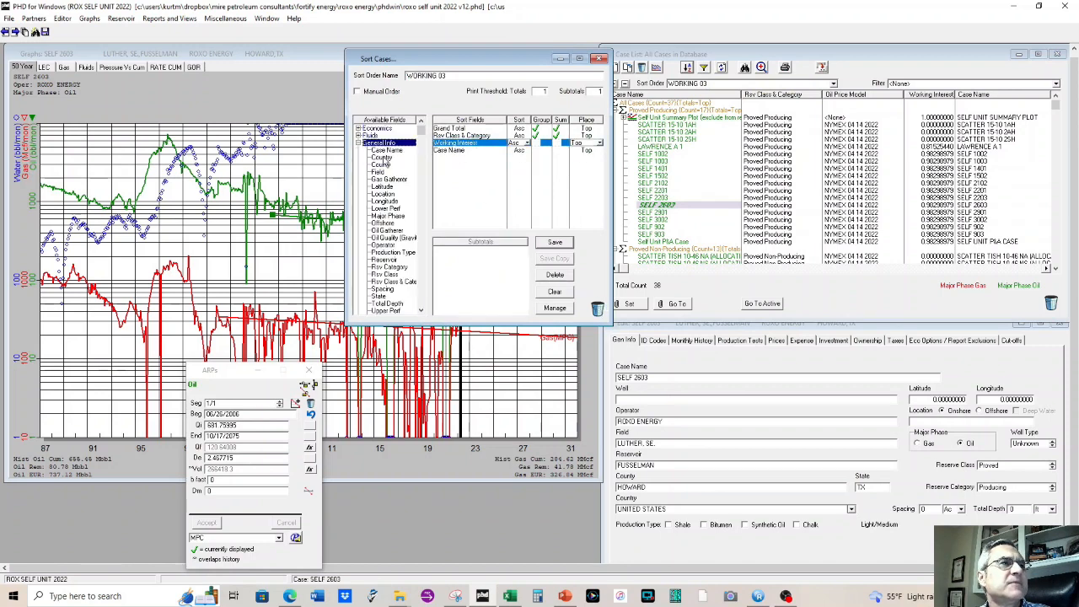
{"action": "left_click_drag", "start_coordinate": [381, 164], "coordinate": [450, 134]}
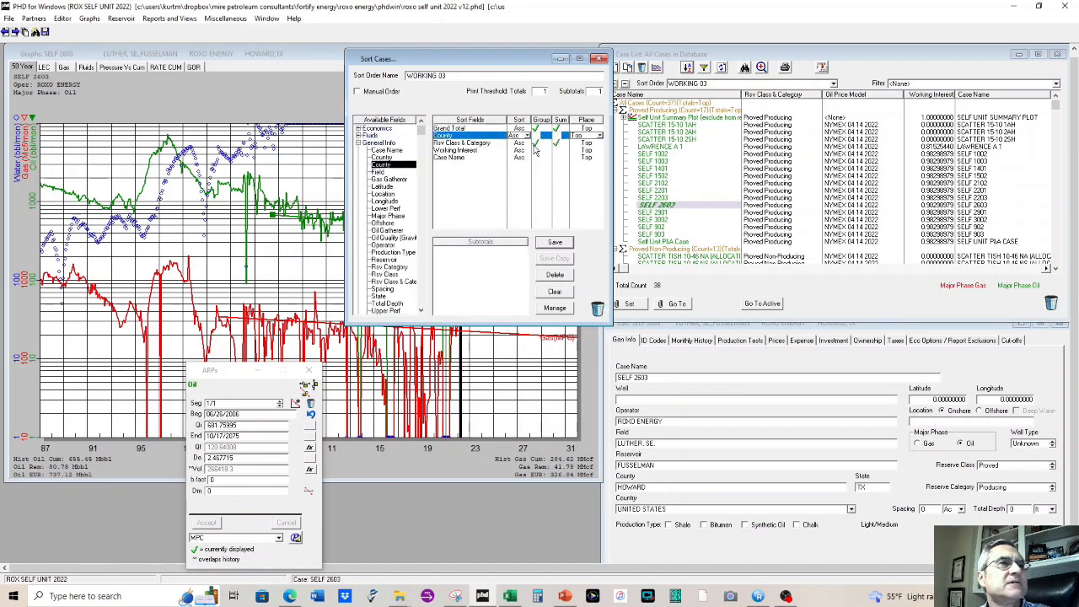
{"action": "left_click", "coordinate": [536, 137]}
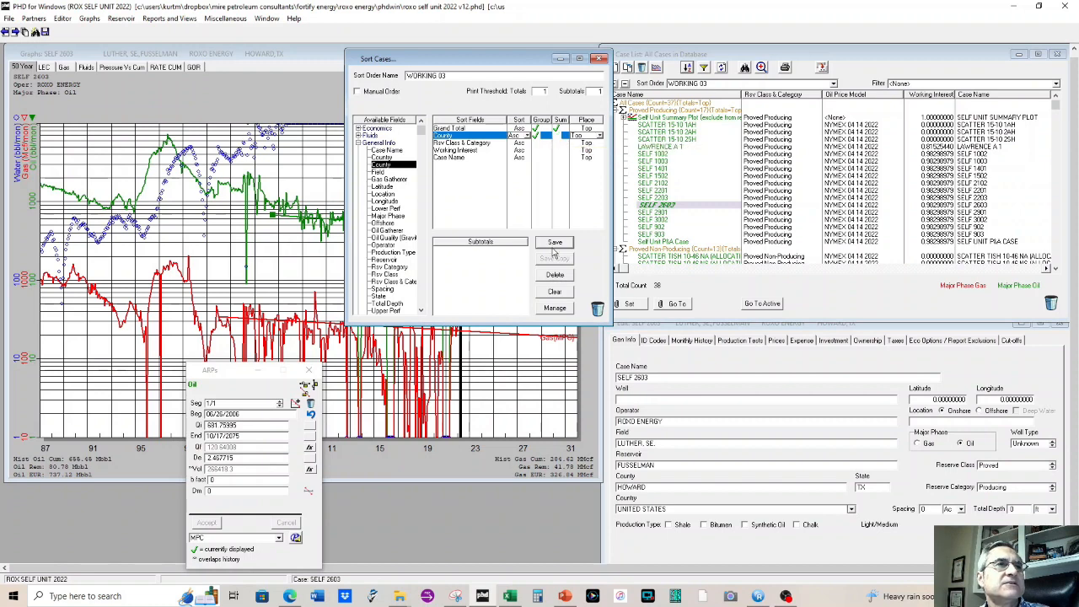
{"action": "left_click", "coordinate": [556, 245]}
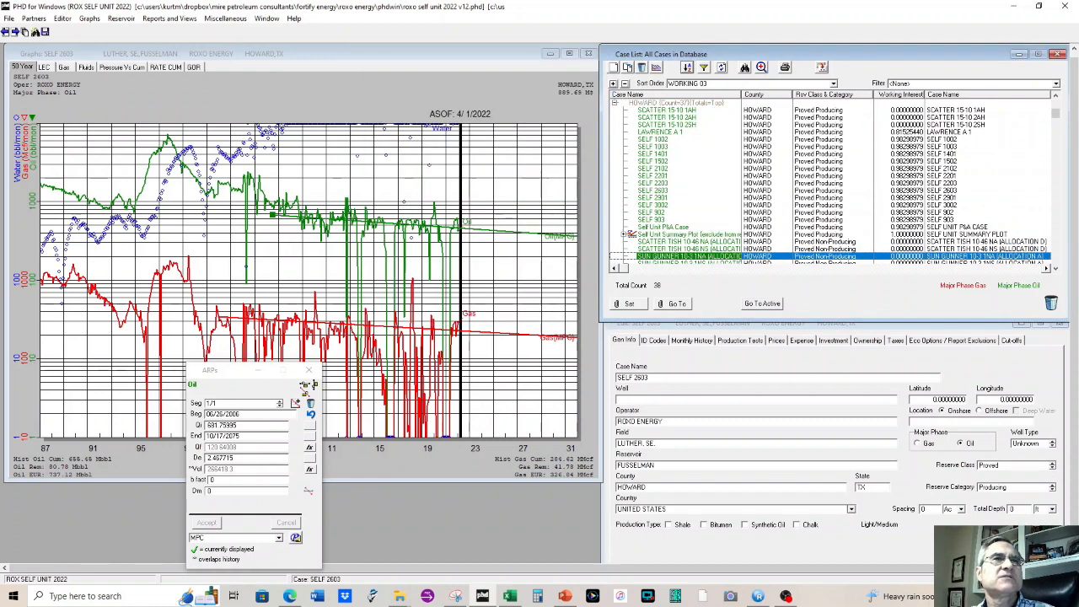
{"action": "scroll", "coordinate": [808, 132], "scroll_direction": "down", "scroll_amount": 6}
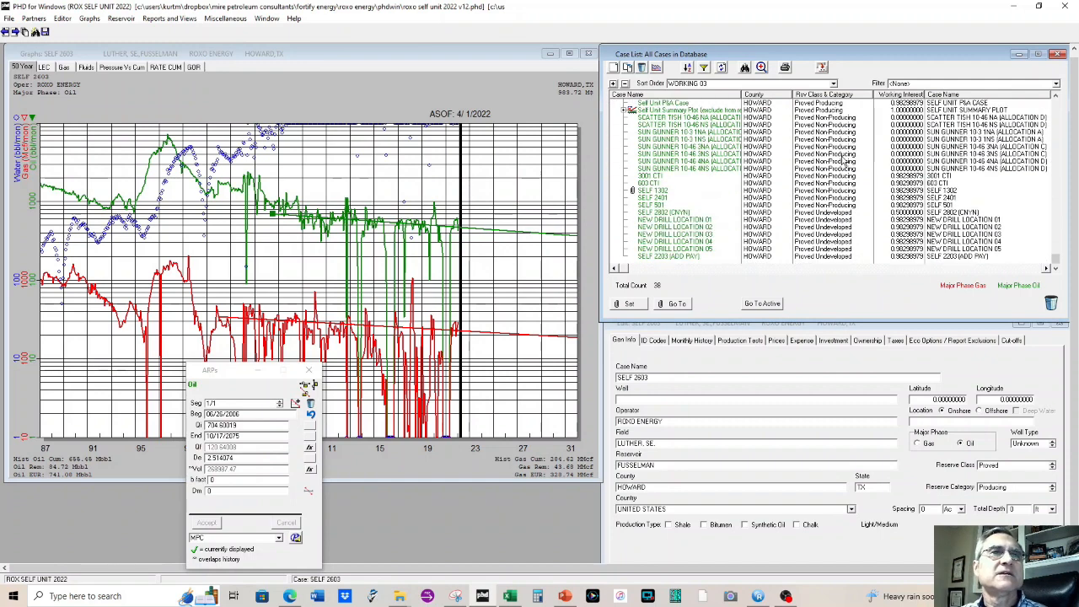
{"action": "scroll", "coordinate": [846, 162], "scroll_direction": "up", "scroll_amount": 6}
{"action": "left_click", "coordinate": [774, 118]}
{"action": "left_click", "coordinate": [784, 191]}
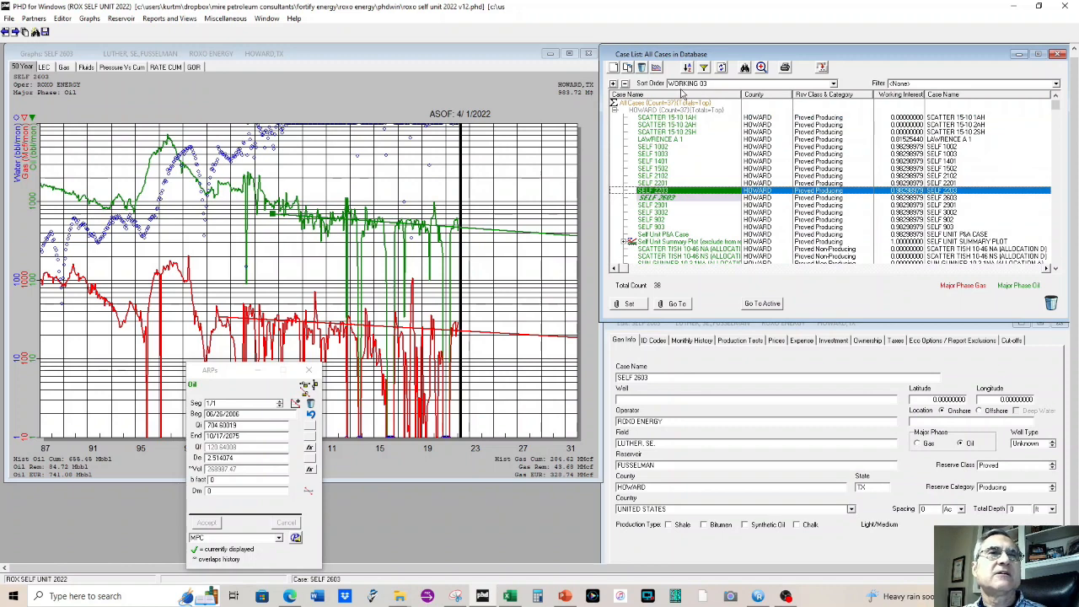
Replace County with Field as the grouping field in the WORKING 03 sort order and save it.
{"action": "left_click", "coordinate": [687, 67]}
{"action": "left_click_drag", "start_coordinate": [444, 137], "coordinate": [598, 308]}
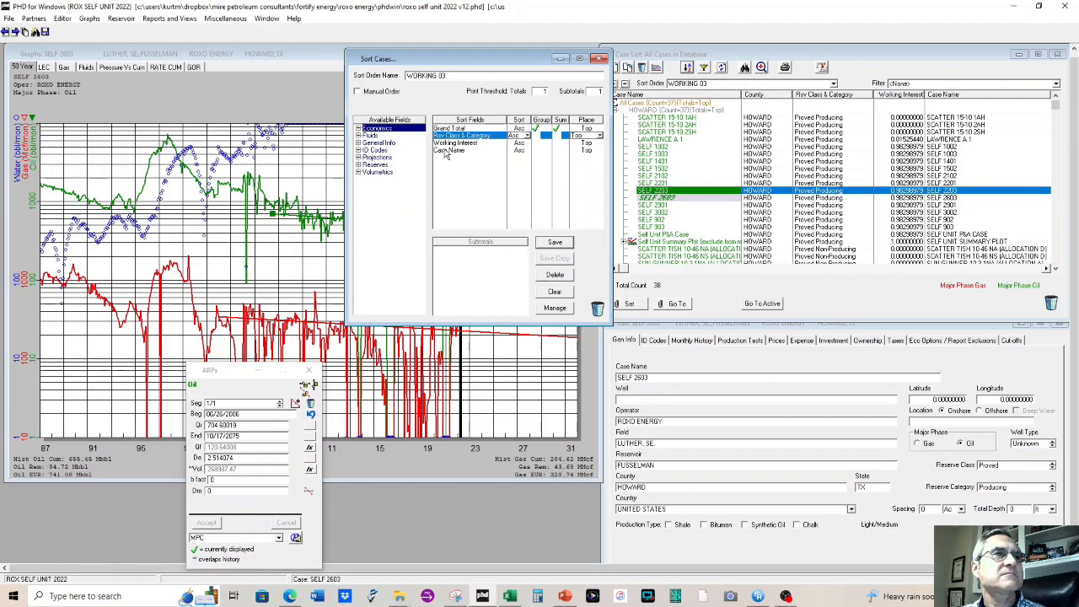
{"action": "double_click", "coordinate": [364, 143]}
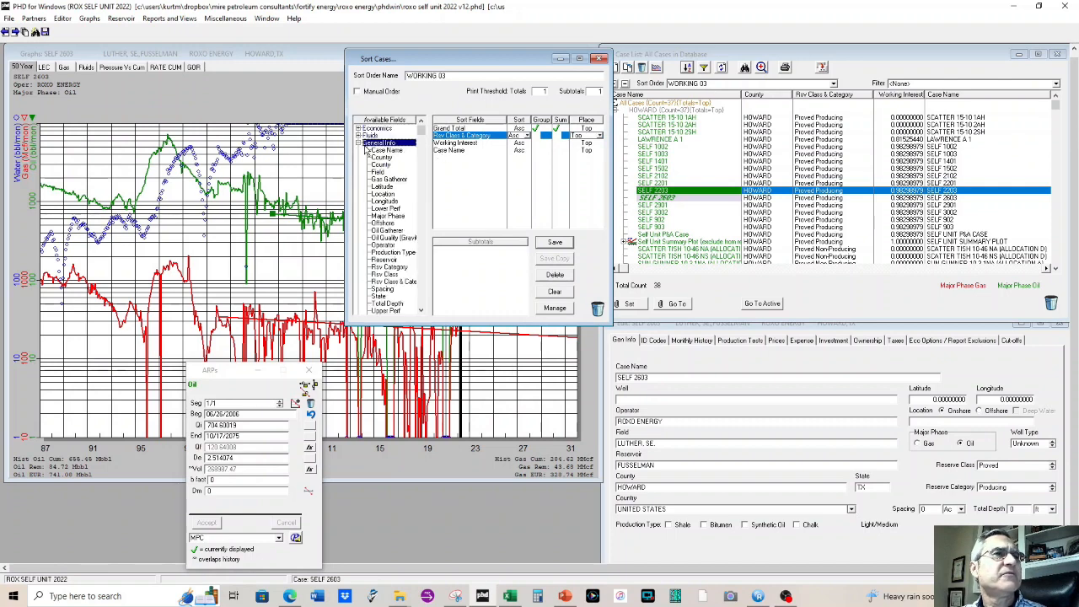
{"action": "left_click_drag", "start_coordinate": [383, 172], "coordinate": [456, 133]}
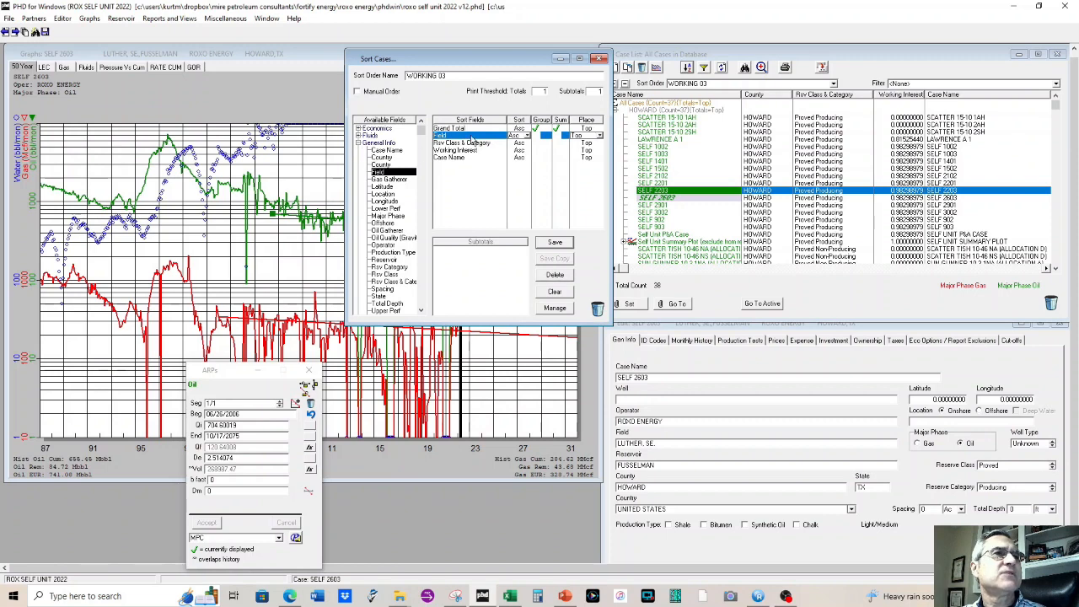
{"action": "left_click", "coordinate": [538, 135]}
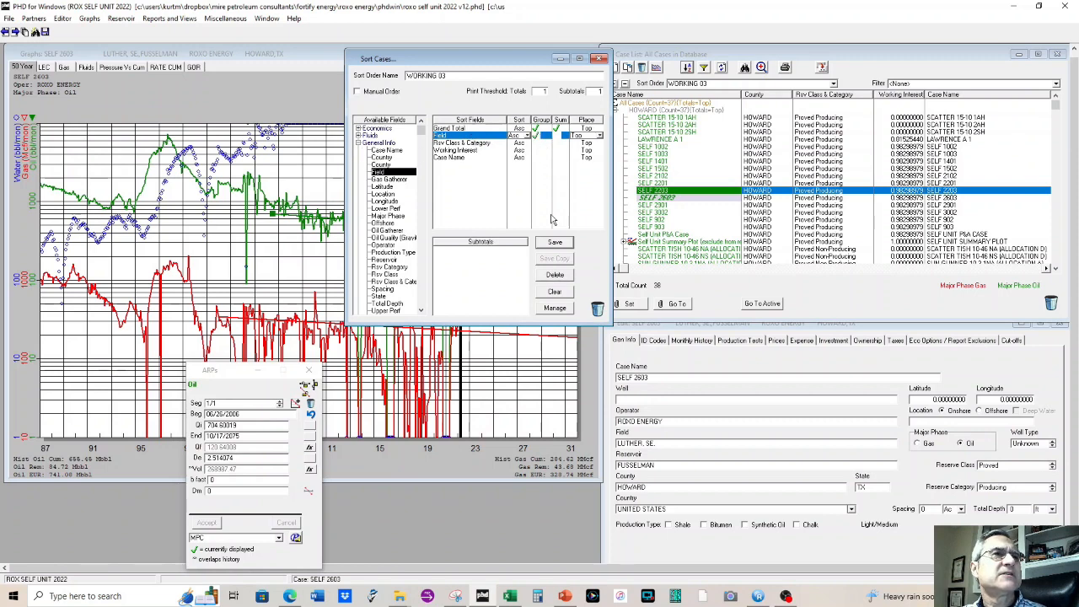
{"action": "left_click", "coordinate": [556, 244]}
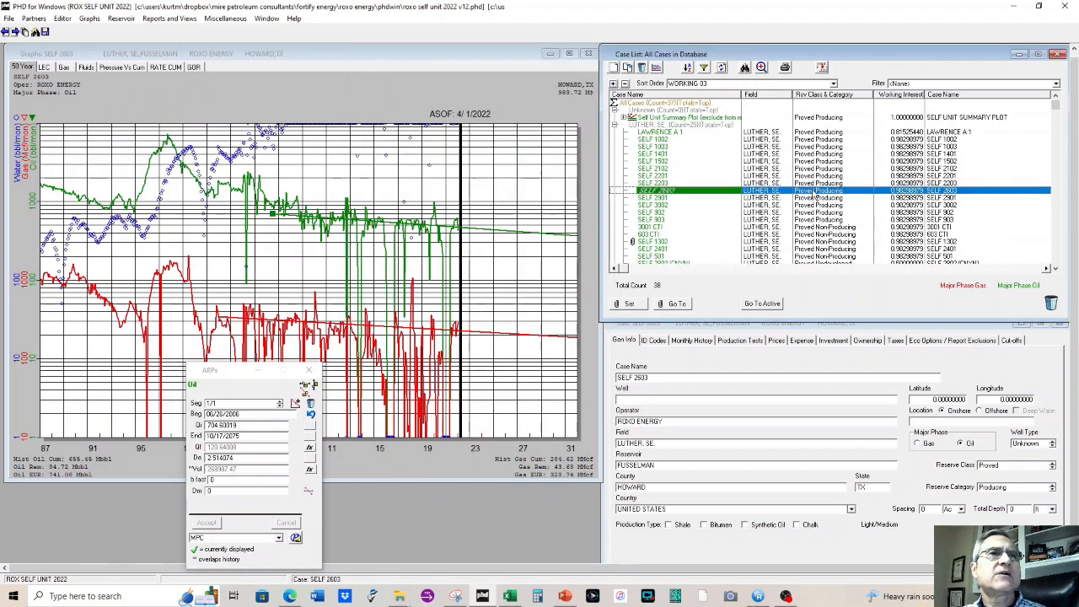
Examine how the cases are grouped by field in the case list, including the LUTHER, SE. and SPRABERRY groups.
{"action": "scroll", "coordinate": [774, 137], "scroll_direction": "down", "scroll_amount": 7}
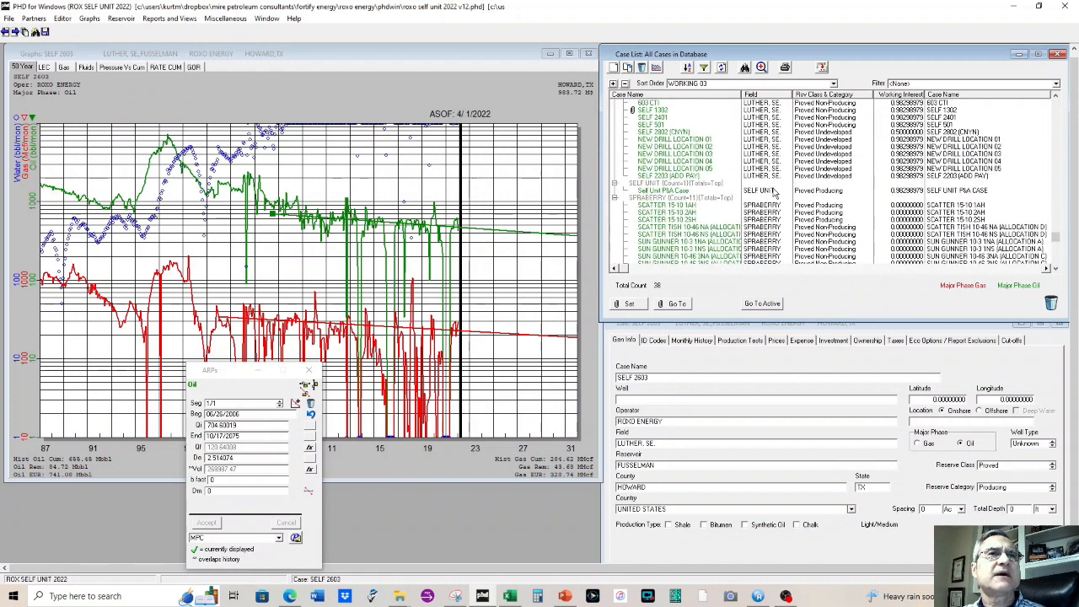
{"action": "scroll", "coordinate": [776, 197], "scroll_direction": "up", "scroll_amount": 6}
{"action": "left_click", "coordinate": [762, 148]}
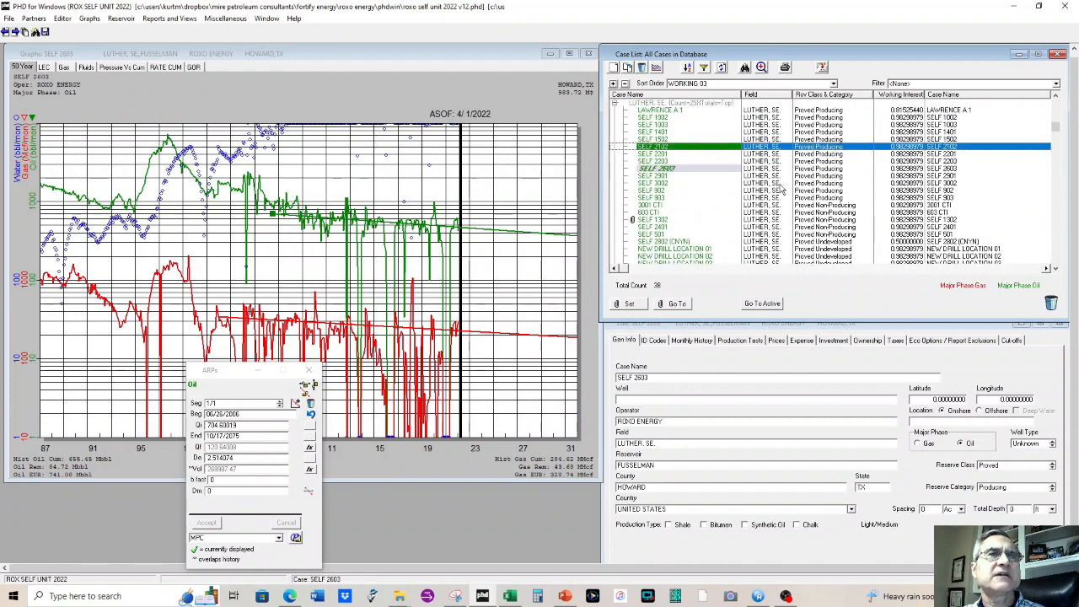
{"action": "scroll", "coordinate": [782, 192], "scroll_direction": "down", "scroll_amount": 5}
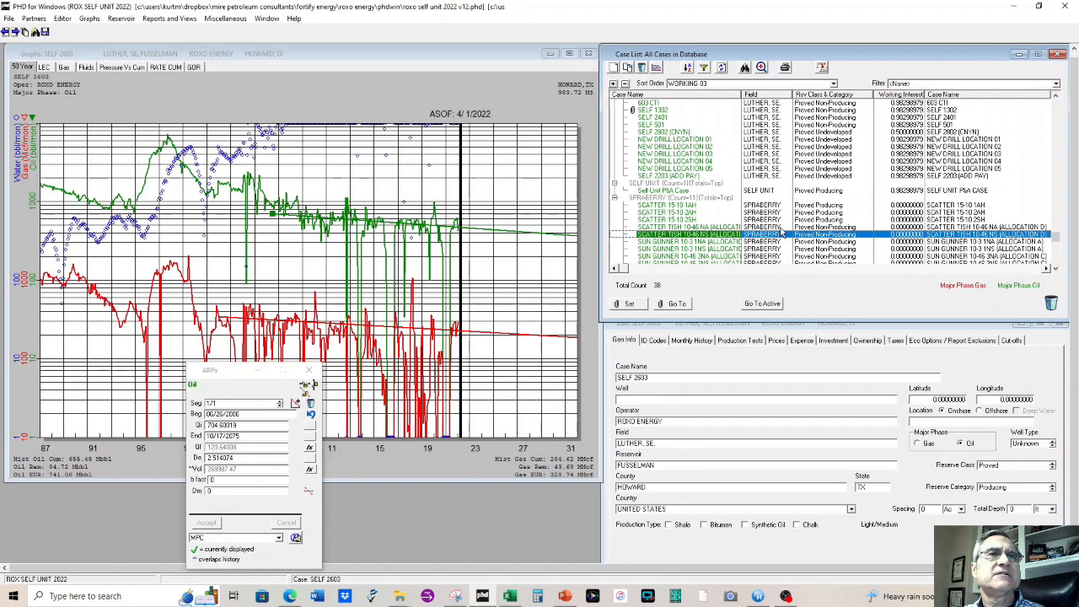
{"action": "scroll", "coordinate": [775, 210], "scroll_direction": "up", "scroll_amount": 6}
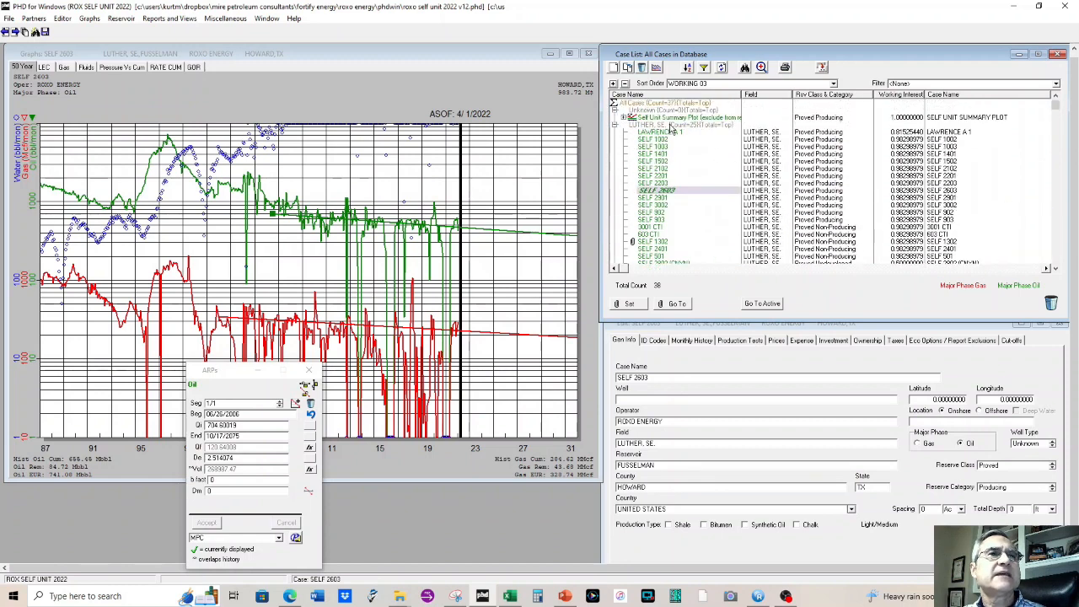
{"action": "left_click", "coordinate": [670, 125]}
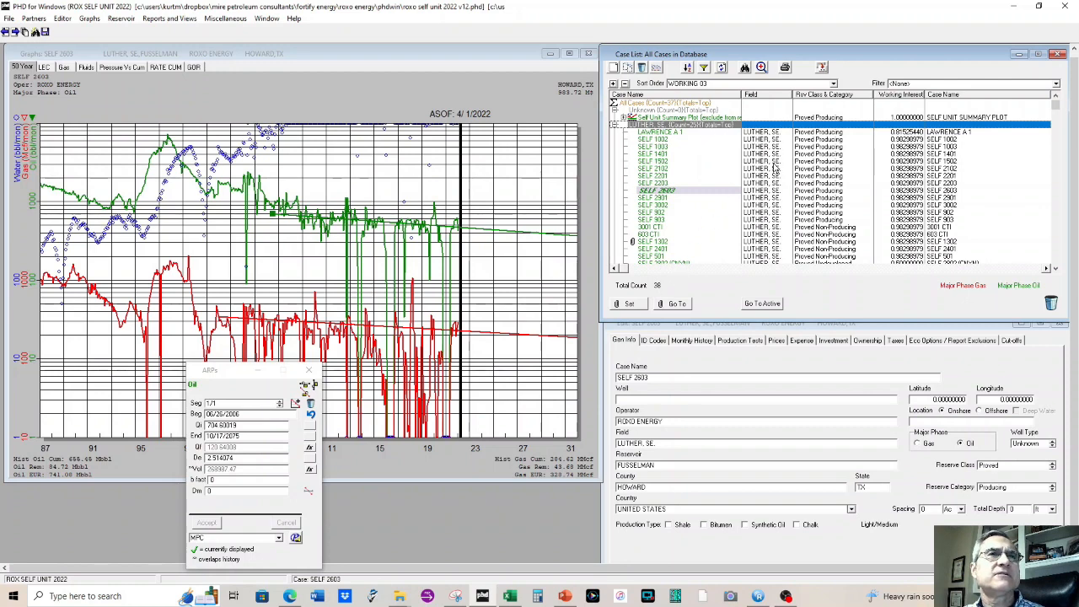
{"action": "scroll", "coordinate": [776, 173], "scroll_direction": "down", "scroll_amount": 6}
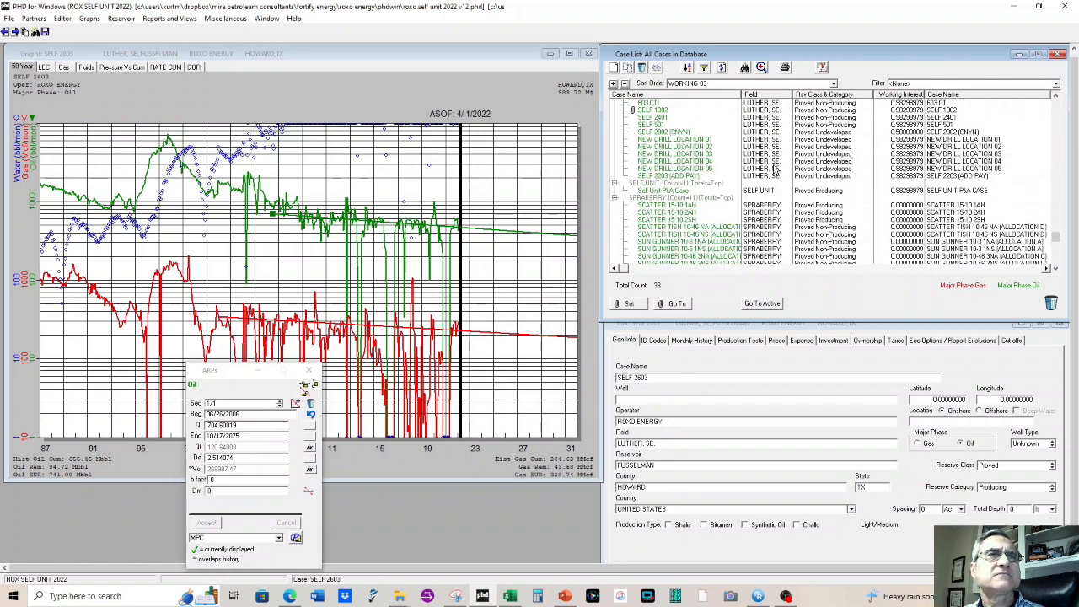
{"action": "left_click", "coordinate": [686, 199]}
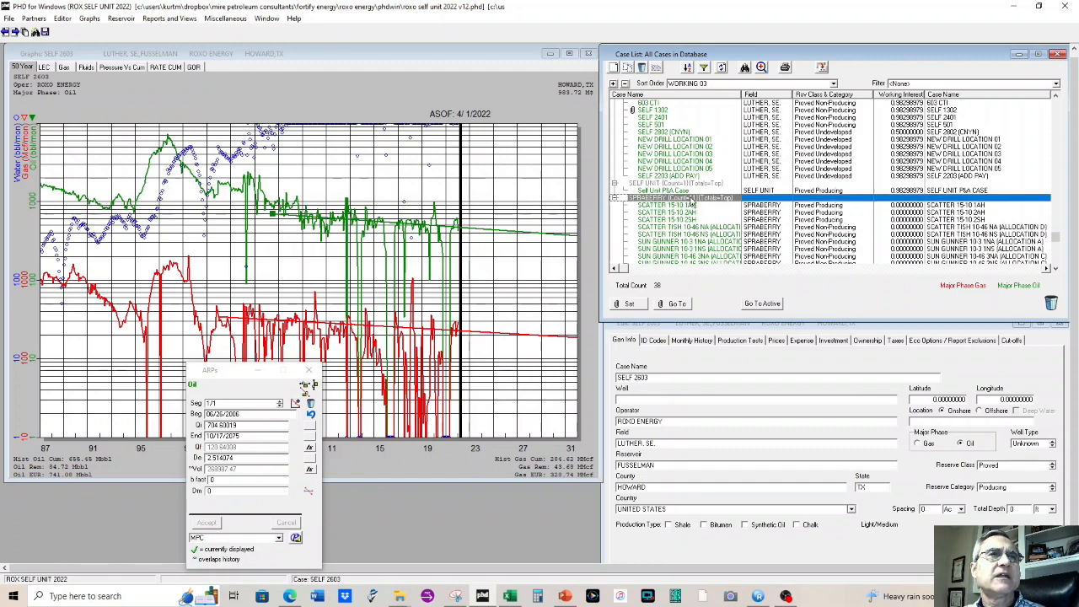
{"action": "scroll", "coordinate": [796, 224], "scroll_direction": "up", "scroll_amount": 3}
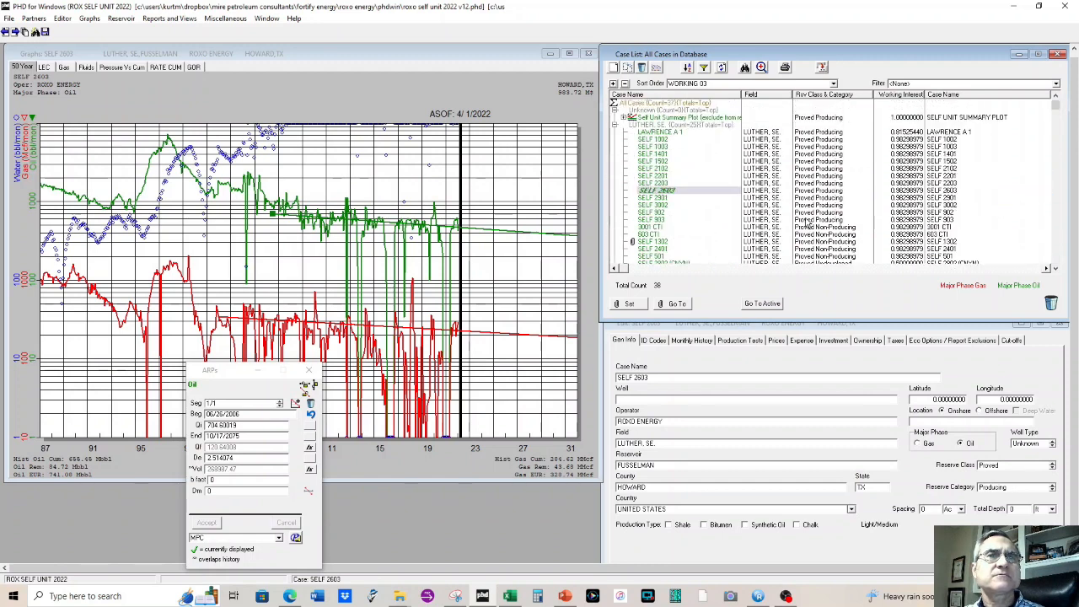
{"action": "scroll", "coordinate": [807, 224], "scroll_direction": "up", "scroll_amount": 2}
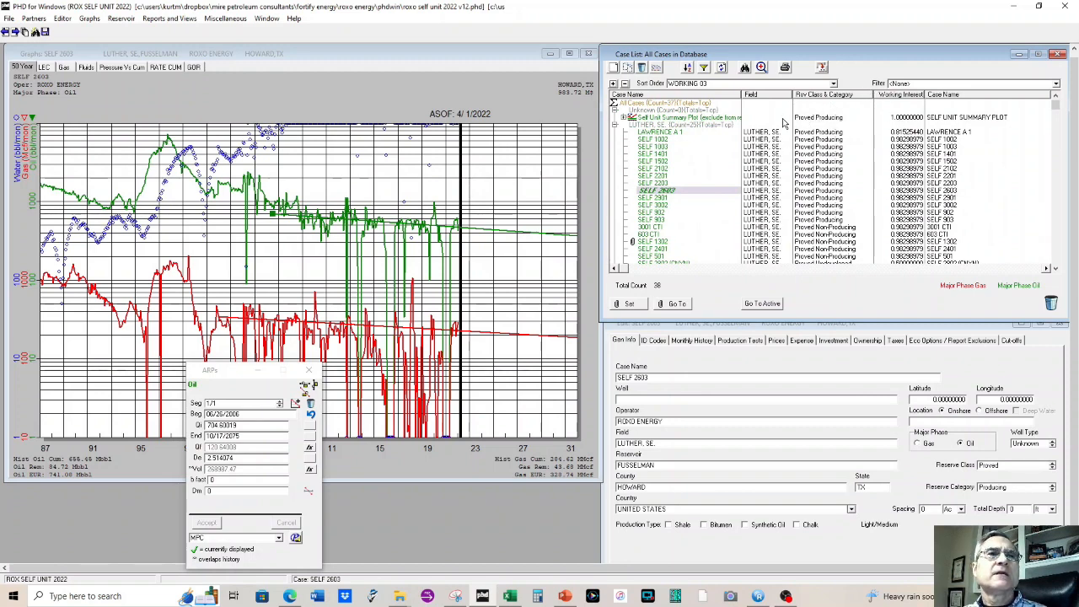
Switch the case list to the WORKING sort order and place Working Interest above Rev Class & Category in its sort fields.
{"action": "left_click", "coordinate": [693, 84]}
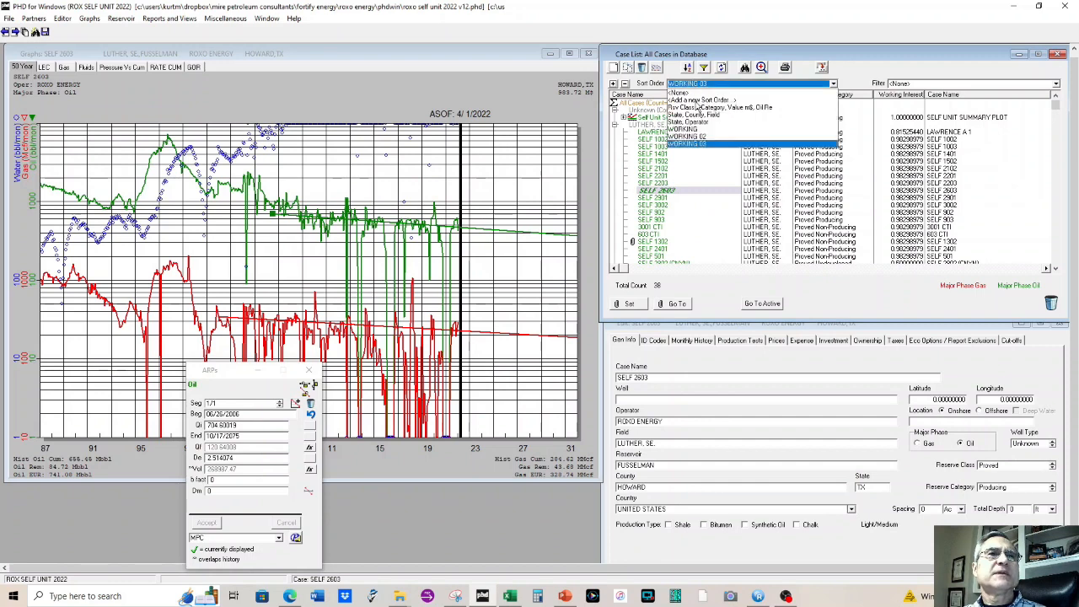
{"action": "left_click", "coordinate": [693, 130]}
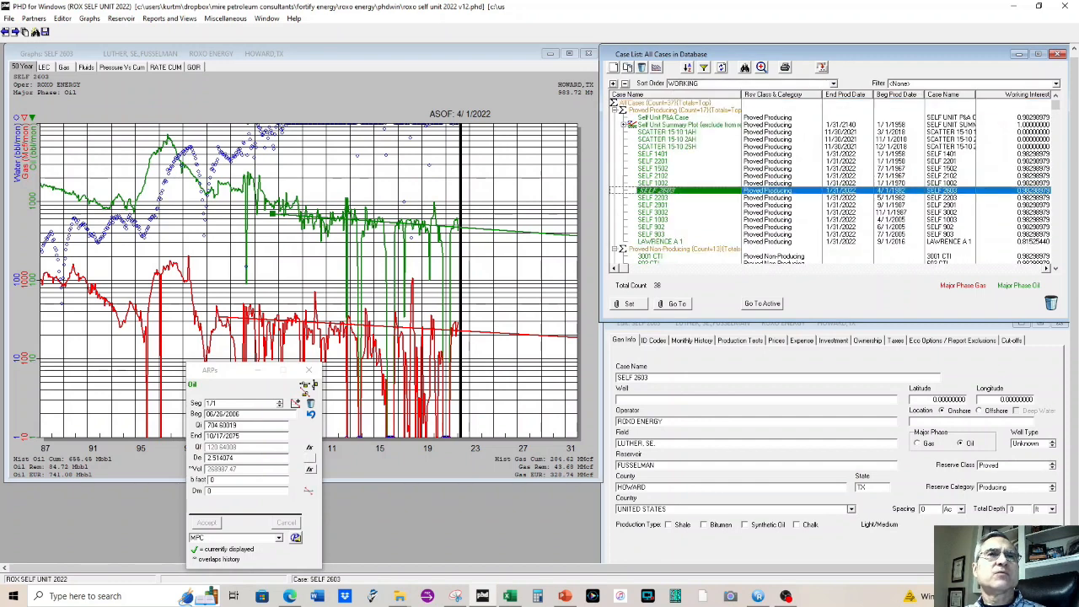
{"action": "left_click", "coordinate": [688, 67]}
{"action": "left_click_drag", "start_coordinate": [462, 165], "coordinate": [472, 135]}
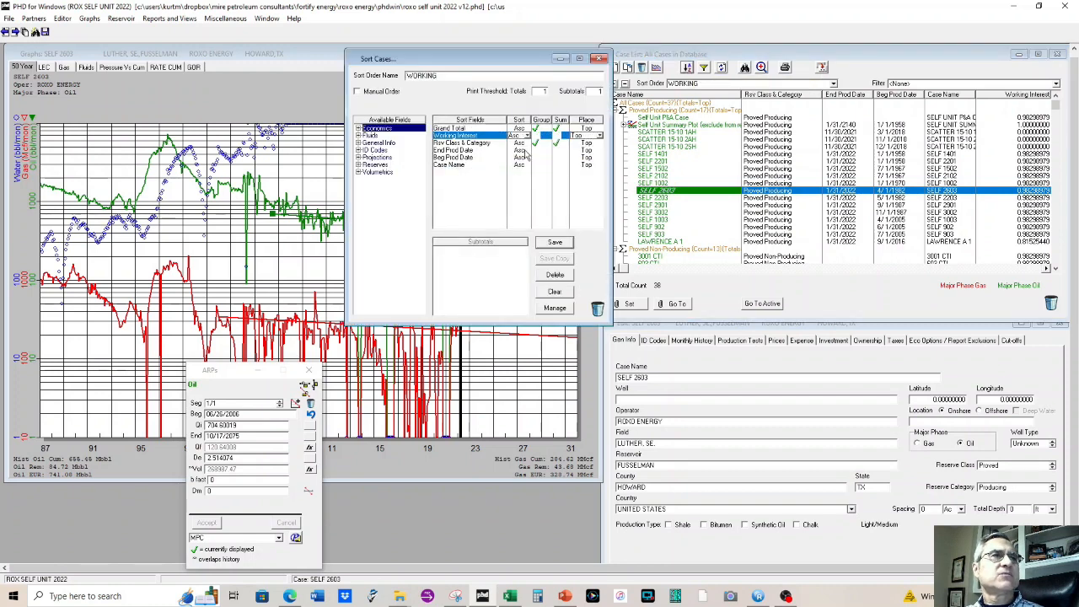
Remove the grouping by Rev Class & Category, sort Working Interest in descending order, save the WORKING sort order, and review the case list.
{"action": "left_click", "coordinate": [535, 144]}
{"action": "left_click", "coordinate": [529, 138]}
{"action": "left_click", "coordinate": [530, 136]}
{"action": "left_click", "coordinate": [525, 150]}
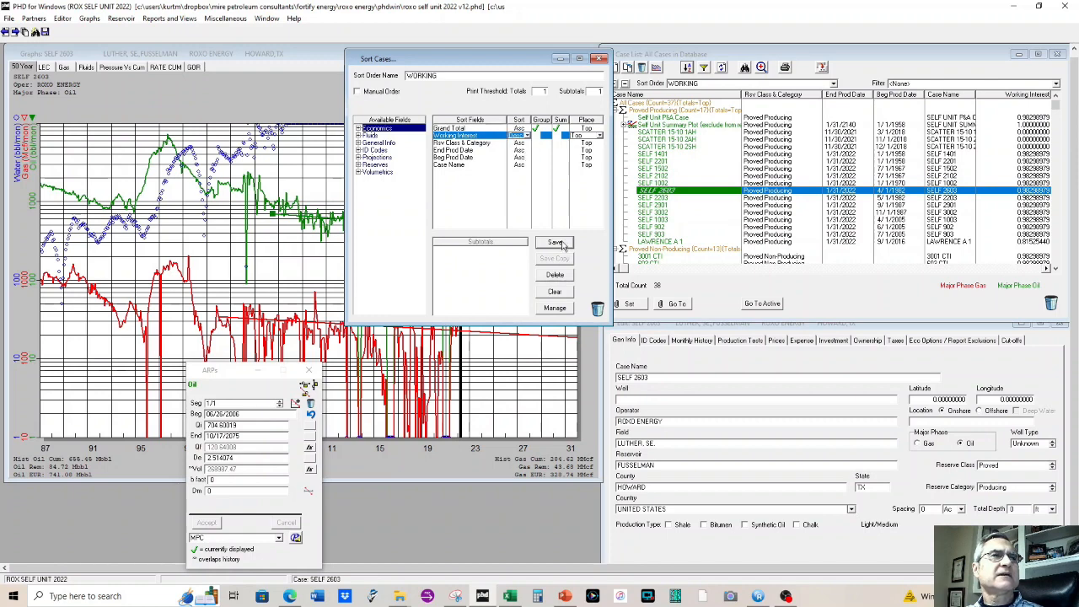
{"action": "left_click", "coordinate": [556, 243]}
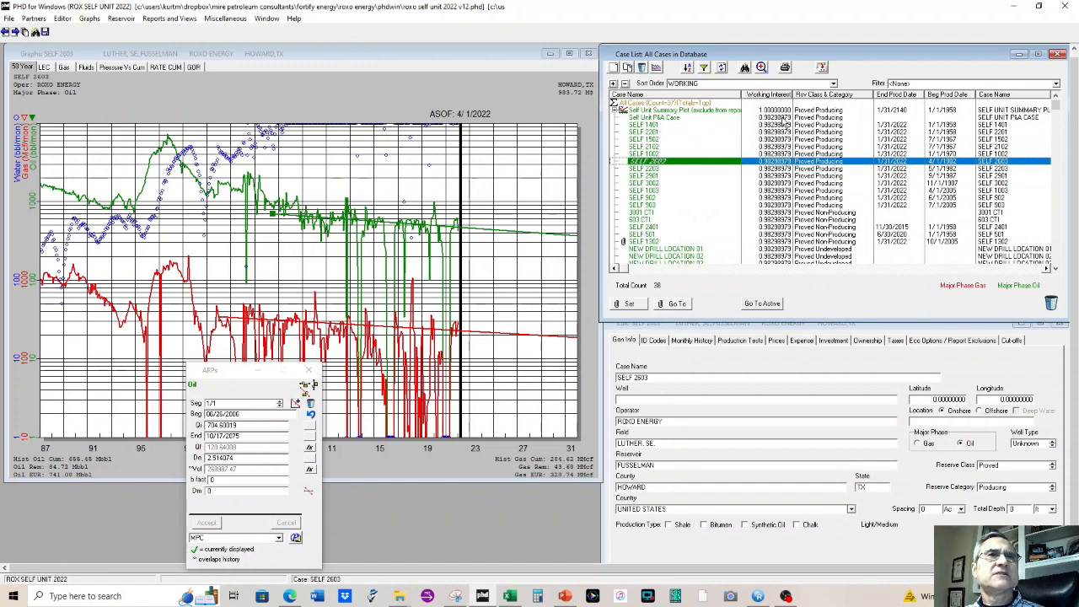
{"action": "scroll", "coordinate": [780, 147], "scroll_direction": "down", "scroll_amount": 6}
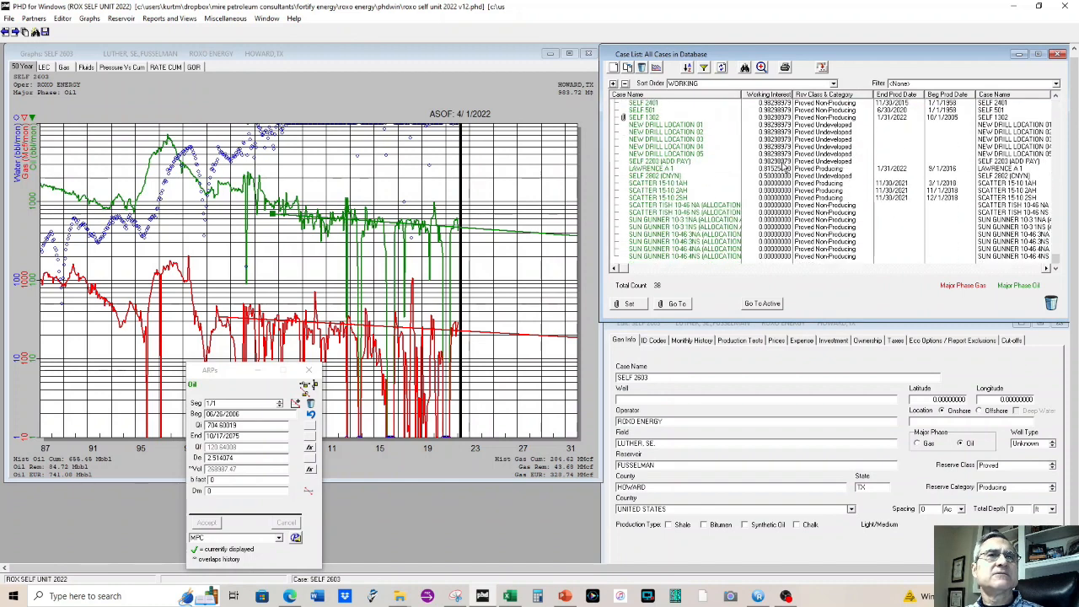
Show the ownership data and open the SUN GUNNER 10-3 1NS (ALLOCATION A) case to check its initial working and revenue interests.
{"action": "left_click_drag", "start_coordinate": [772, 236], "coordinate": [779, 185]}
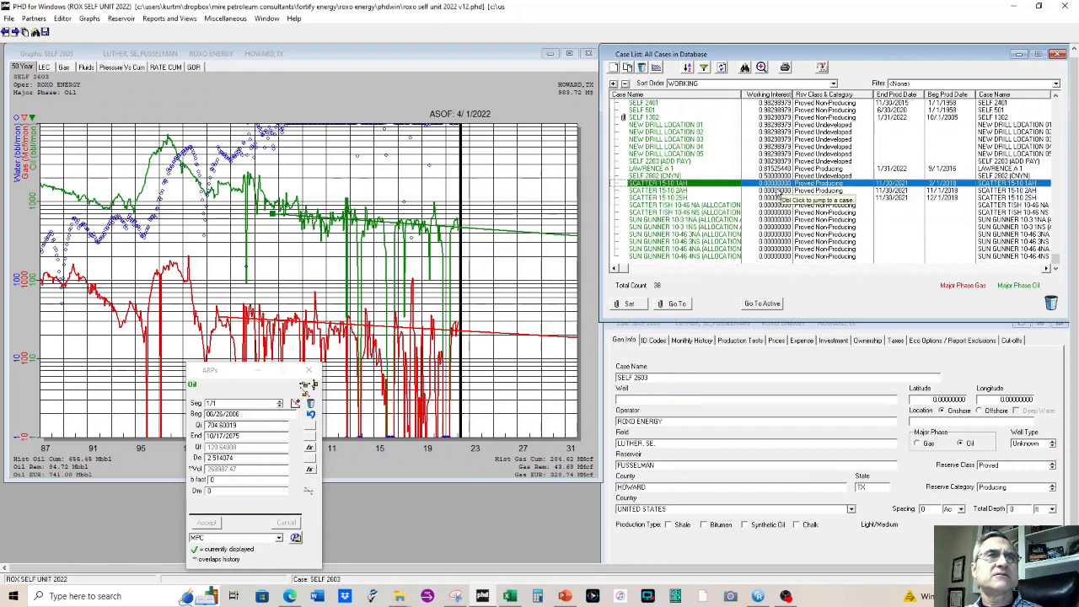
{"action": "left_click", "coordinate": [868, 341]}
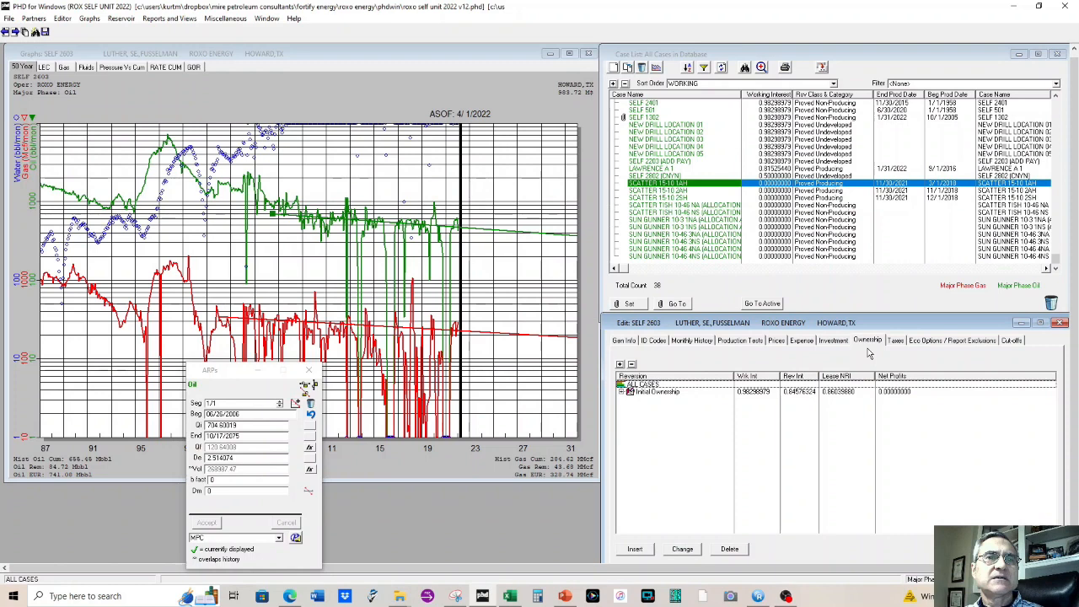
{"action": "left_click", "coordinate": [772, 220]}
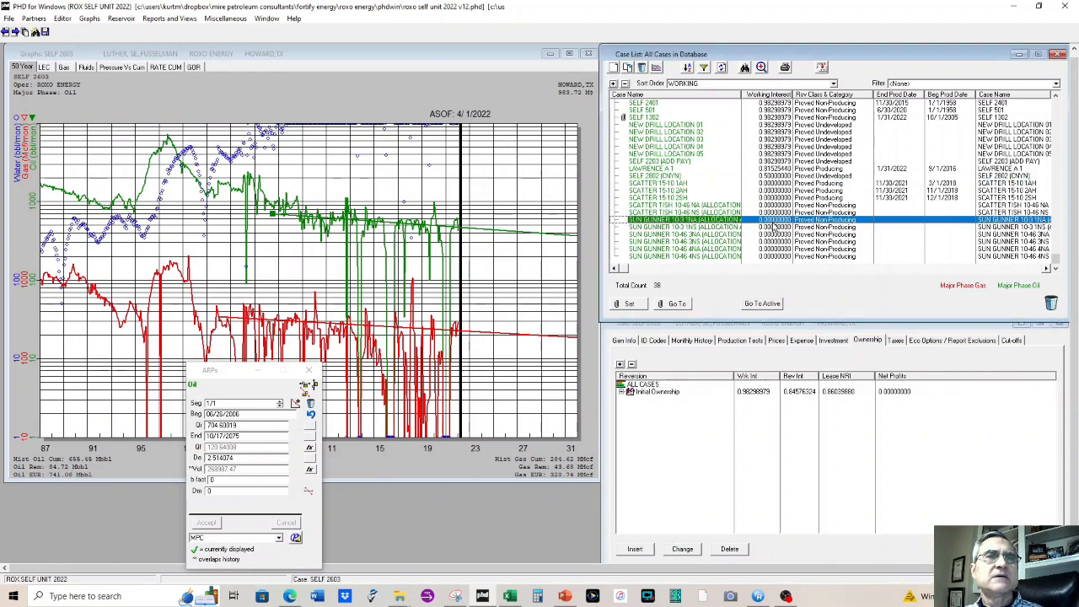
{"action": "left_click", "coordinate": [773, 227]}
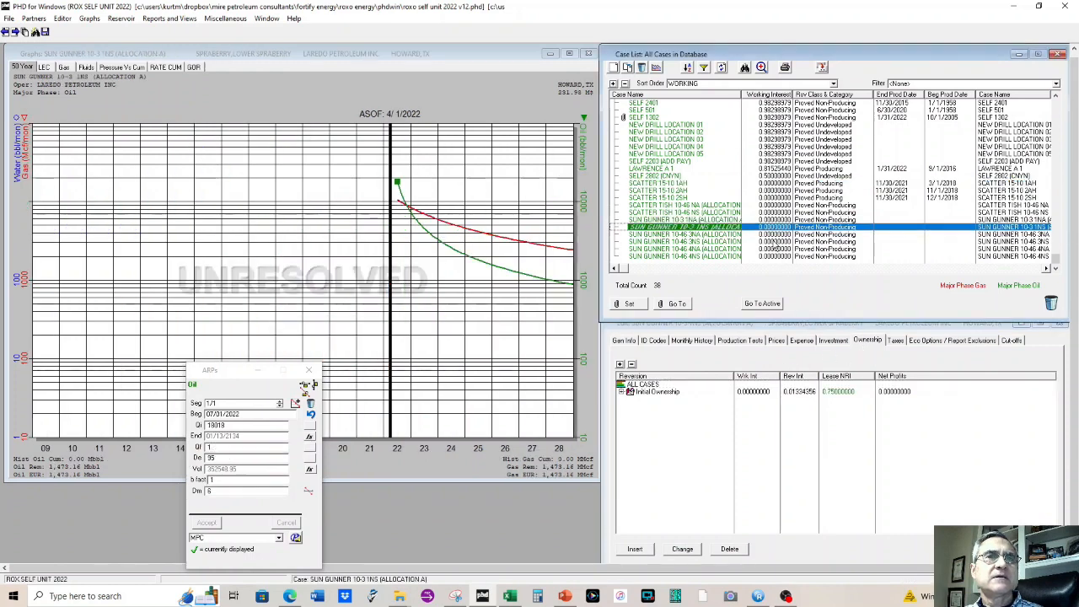
{"action": "left_click", "coordinate": [792, 393]}
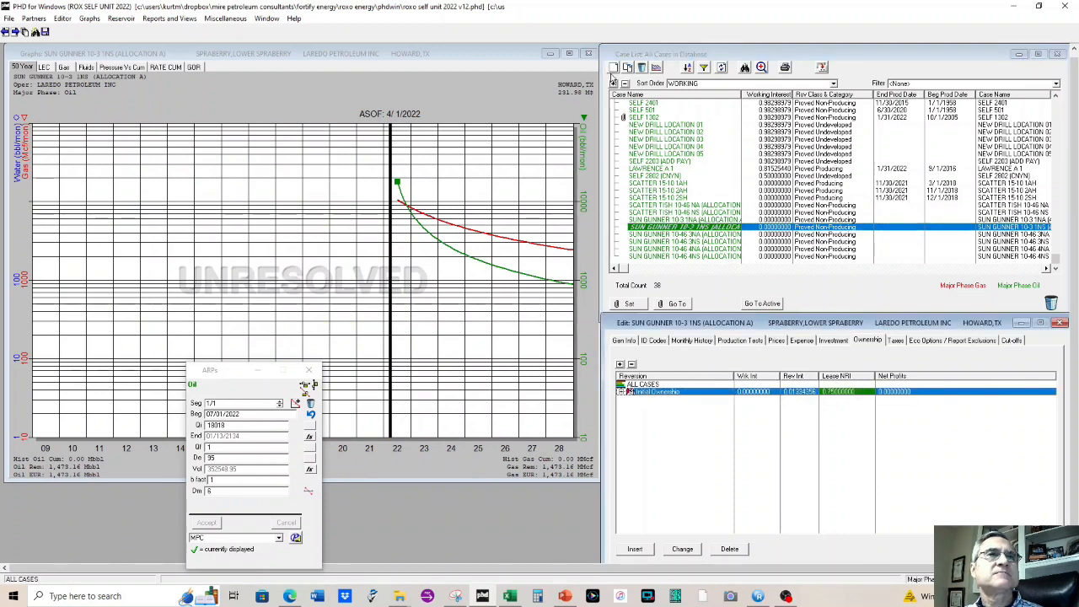
Add the Economics field Revenue Interest directly below Working Interest in the WORKING sort order, save it, and review the case list.
{"action": "left_click", "coordinate": [687, 68]}
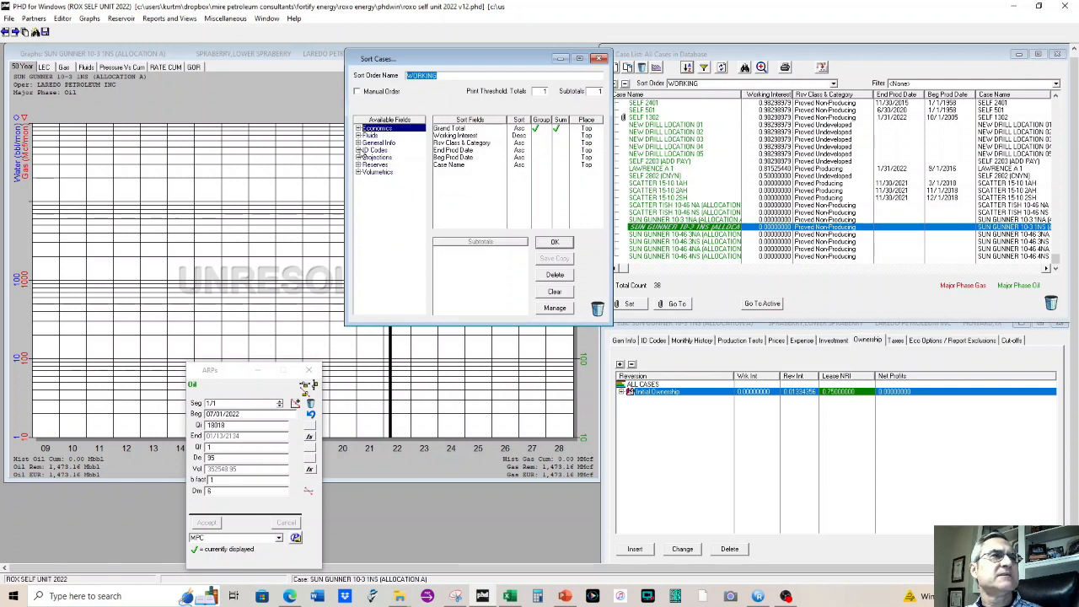
{"action": "double_click", "coordinate": [365, 132]}
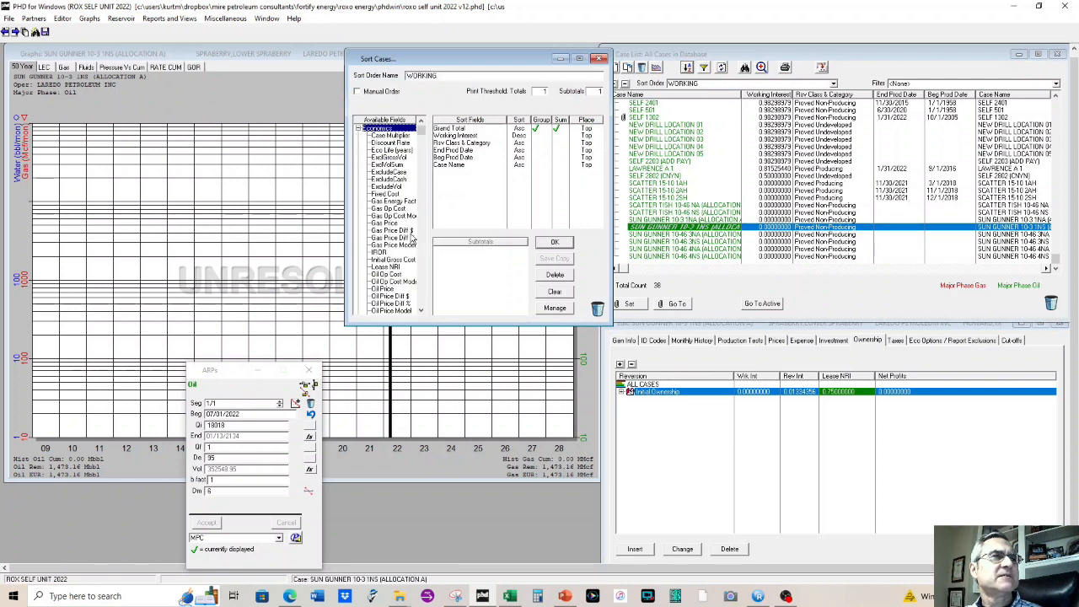
{"action": "scroll", "coordinate": [413, 246], "scroll_direction": "down", "scroll_amount": 3}
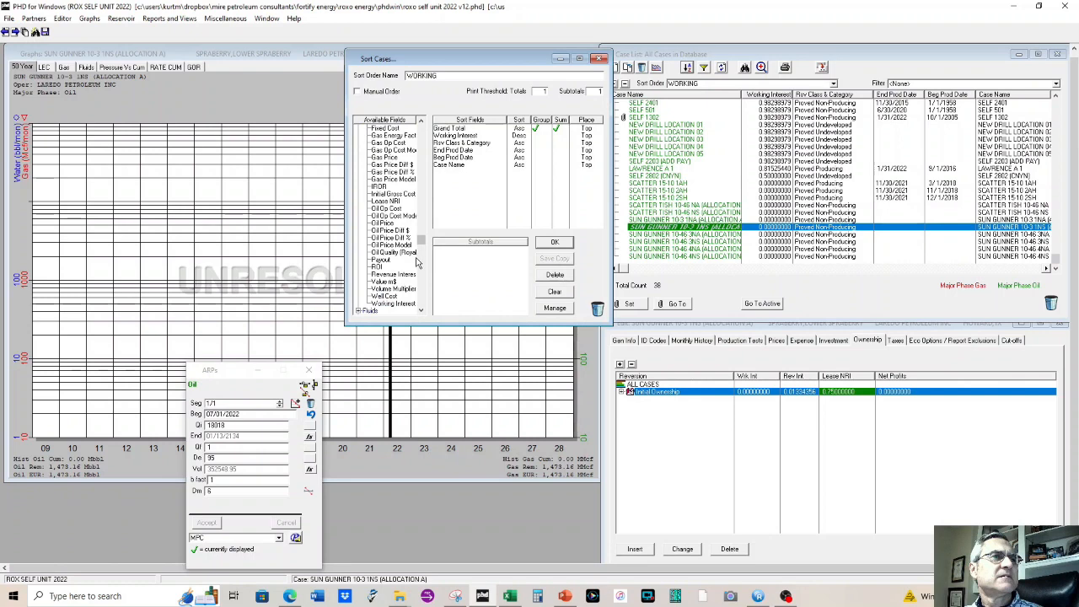
{"action": "left_click_drag", "start_coordinate": [408, 279], "coordinate": [459, 143]}
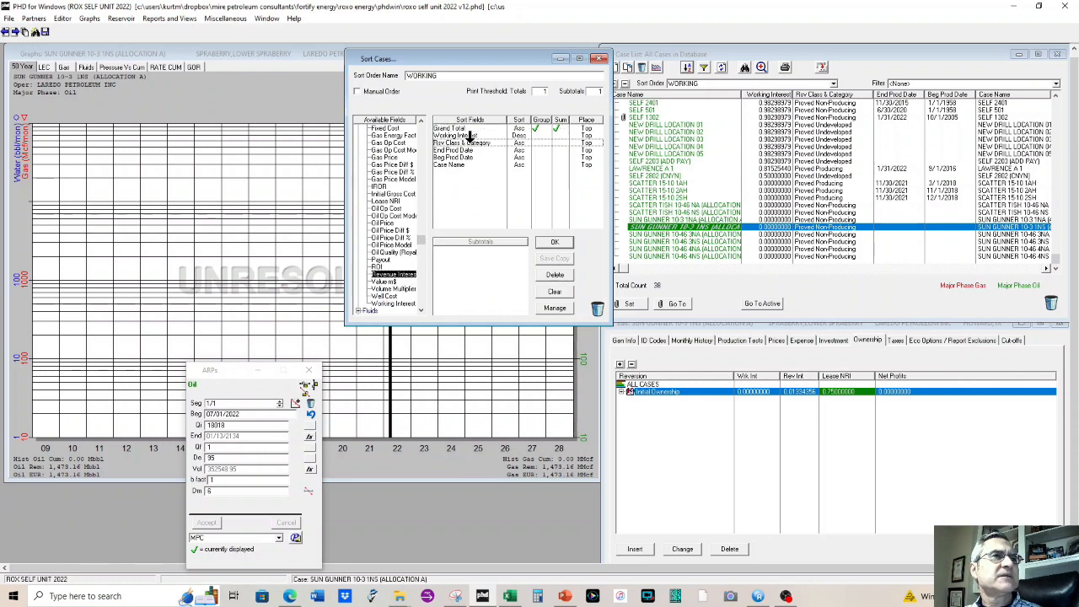
{"action": "left_click", "coordinate": [554, 243]}
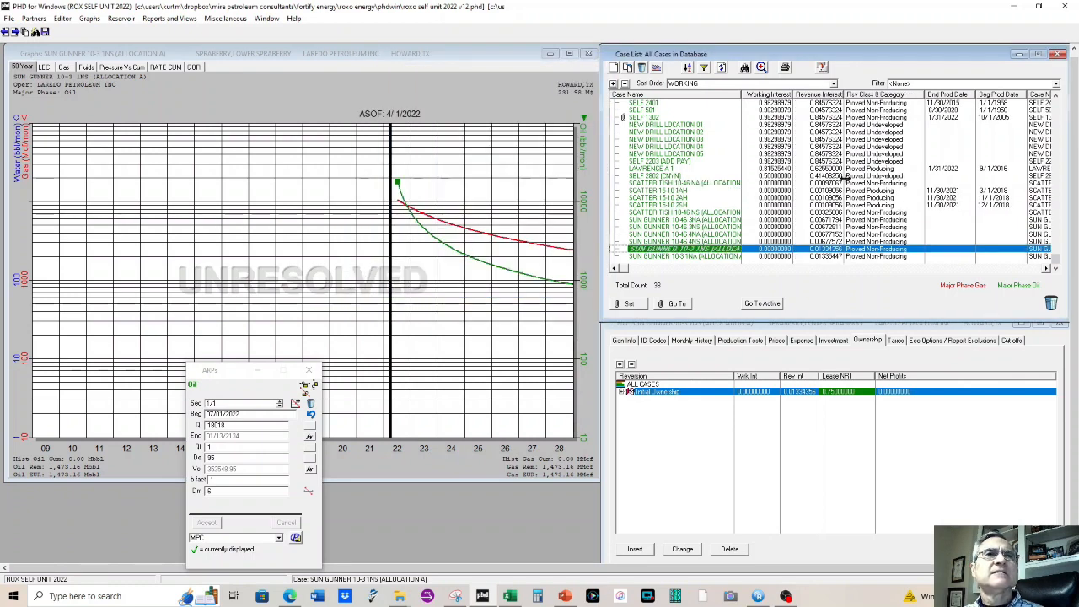
{"action": "scroll", "coordinate": [849, 184], "scroll_direction": "up", "scroll_amount": 6}
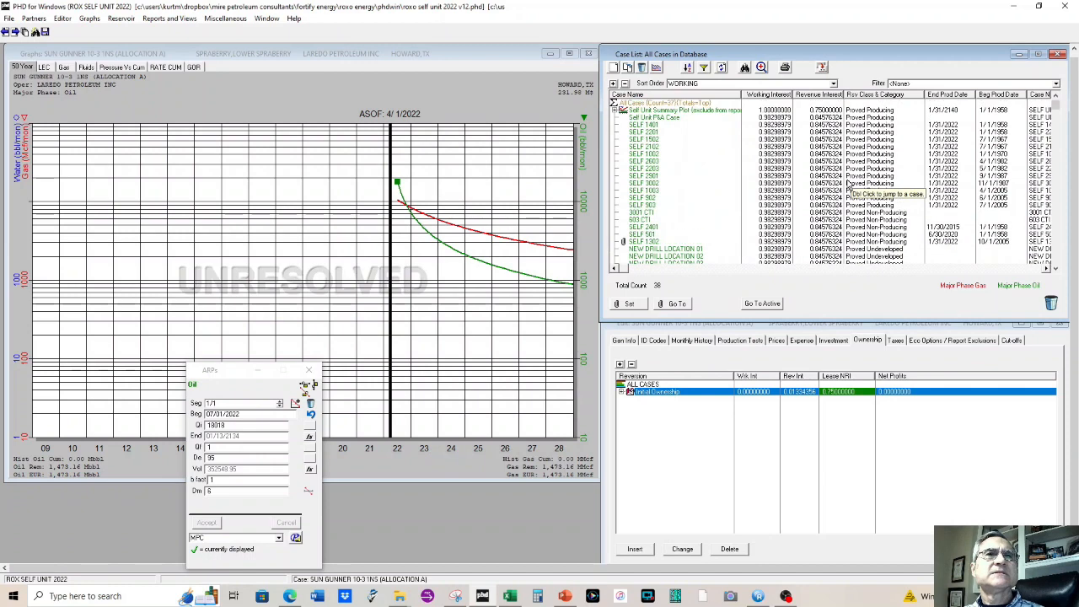
{"action": "scroll", "coordinate": [848, 183], "scroll_direction": "down", "scroll_amount": 6}
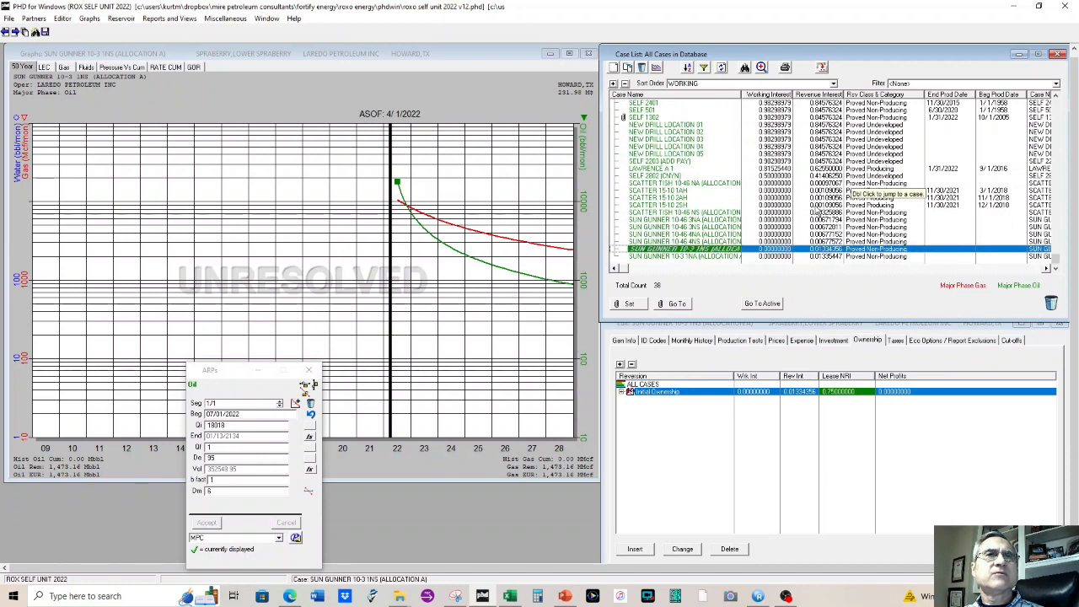
{"action": "left_click", "coordinate": [817, 206]}
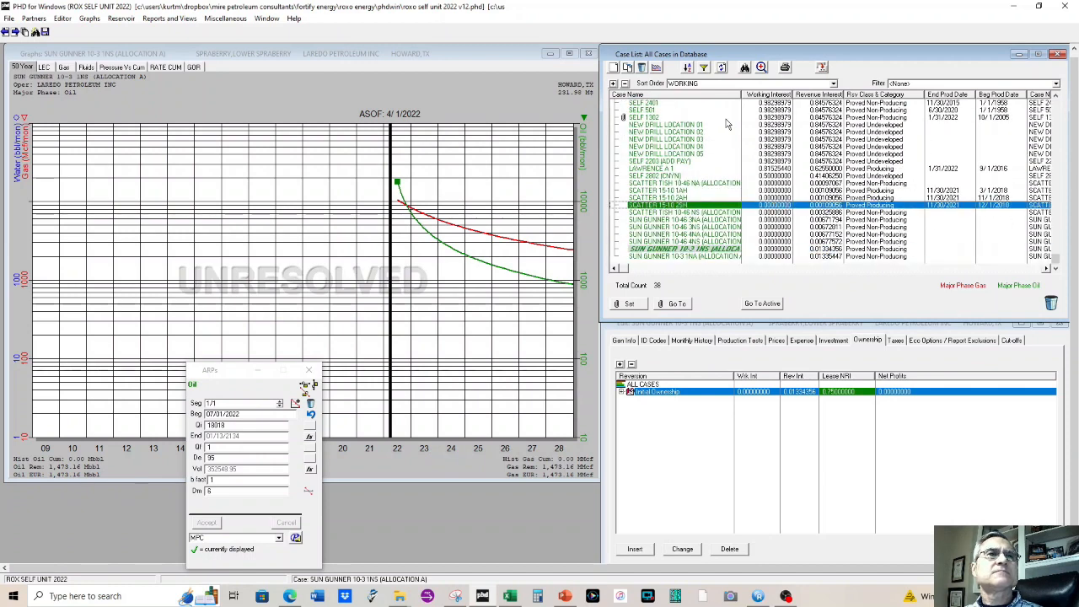
Move Revenue Interest above Working Interest in the WORKING sort order, save it, and review the revenue interests across all cases.
{"action": "left_click", "coordinate": [687, 67]}
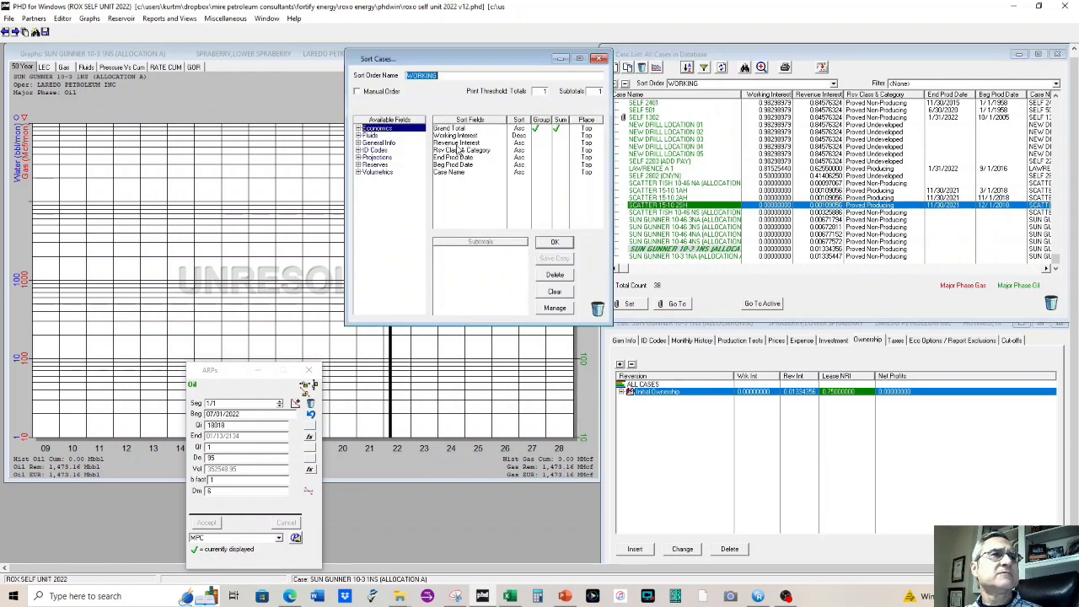
{"action": "left_click_drag", "start_coordinate": [460, 143], "coordinate": [461, 131]}
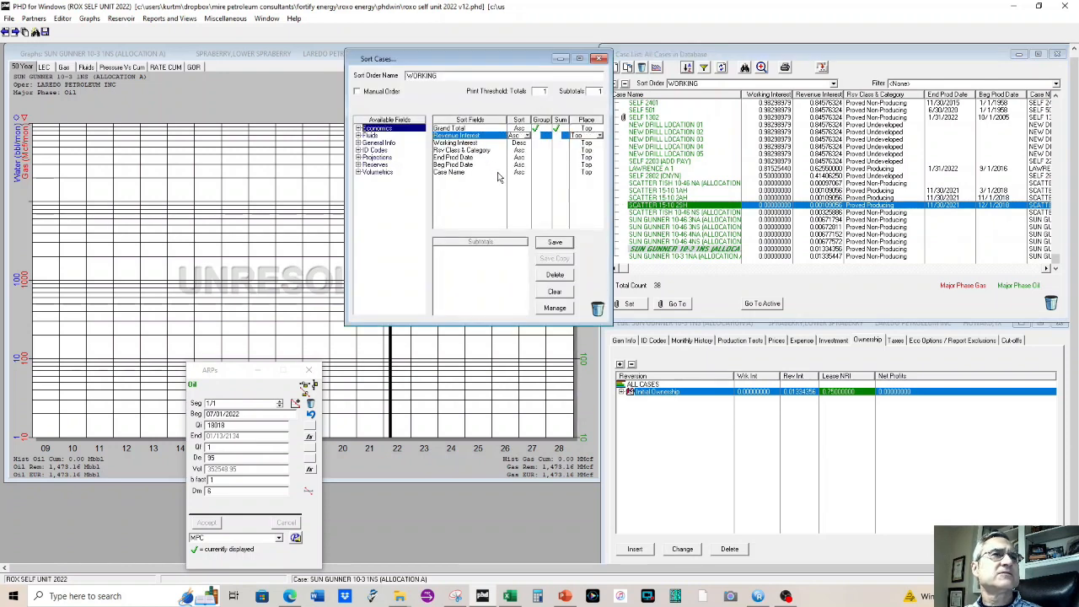
{"action": "left_click", "coordinate": [555, 243]}
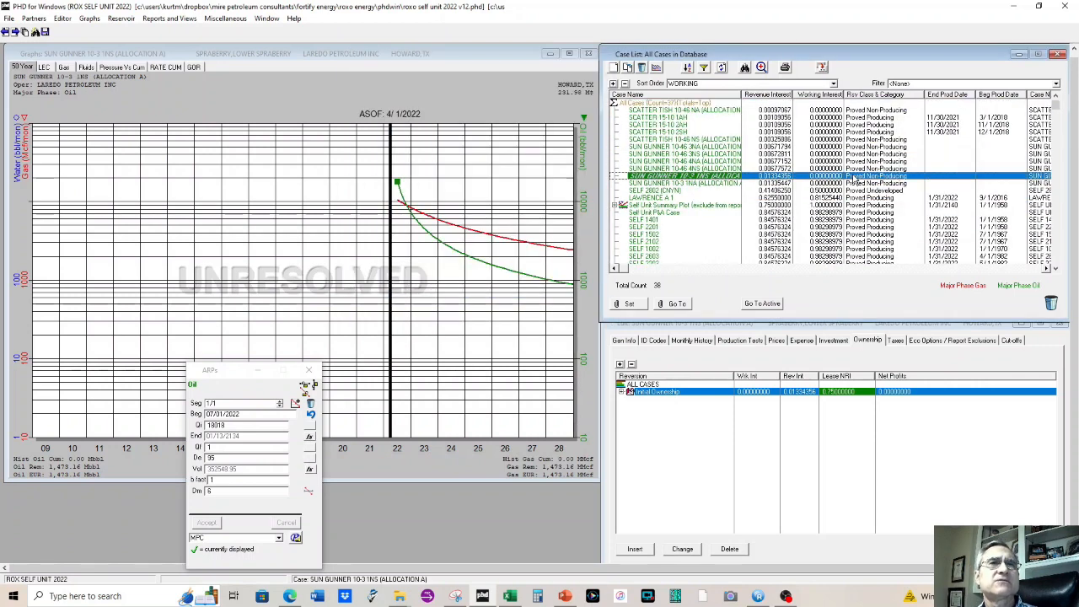
{"action": "scroll", "coordinate": [787, 126], "scroll_direction": "down", "scroll_amount": 6}
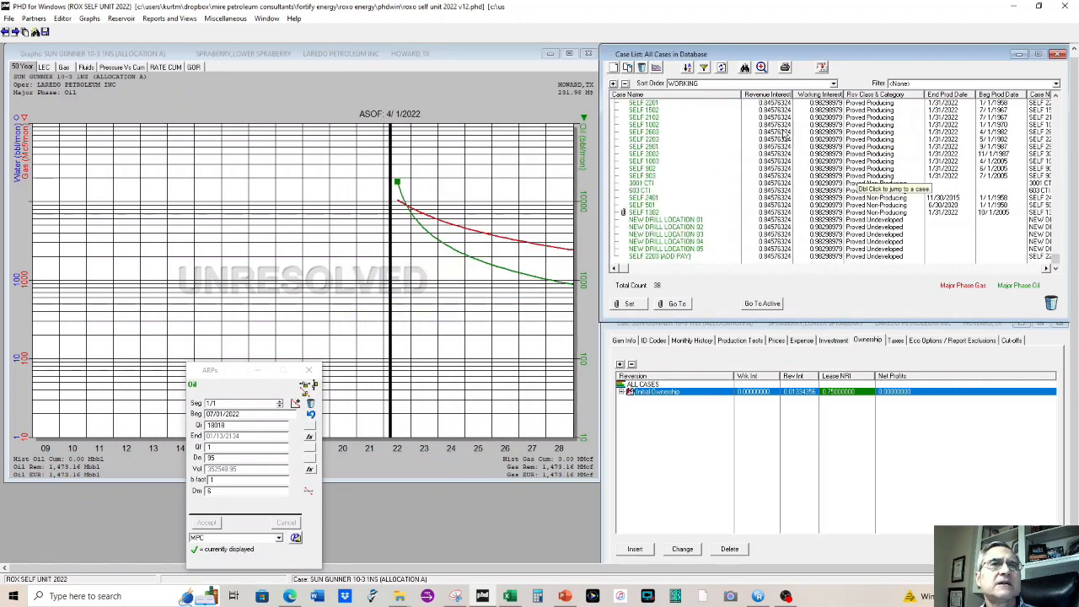
{"action": "scroll", "coordinate": [799, 254], "scroll_direction": "up", "scroll_amount": 6}
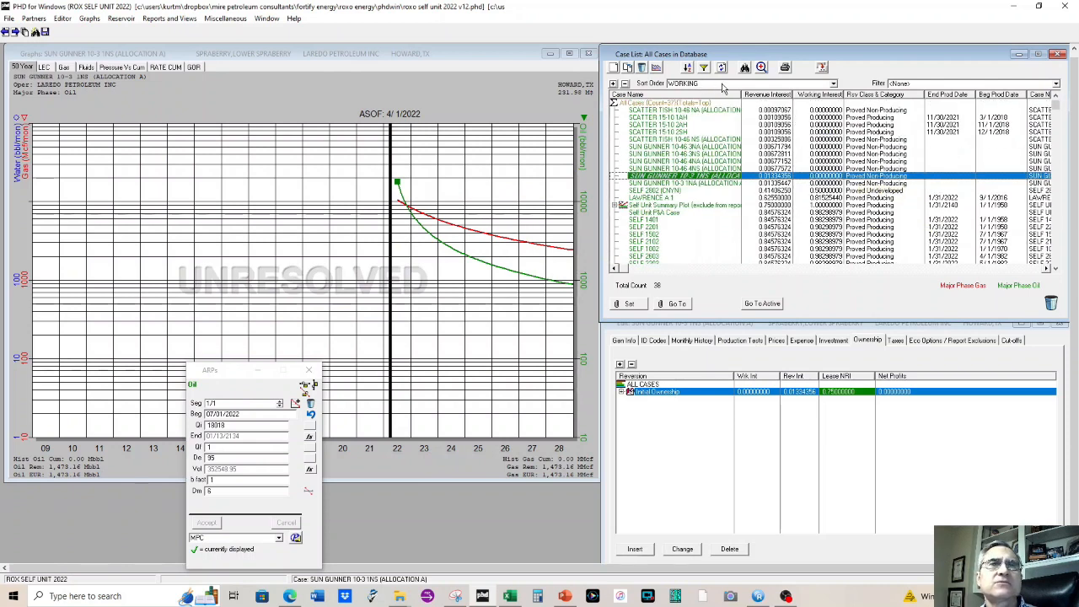
Apply the existing EVALAUTE CLIENT WELLS filter to the case list.
{"action": "left_click", "coordinate": [933, 84]}
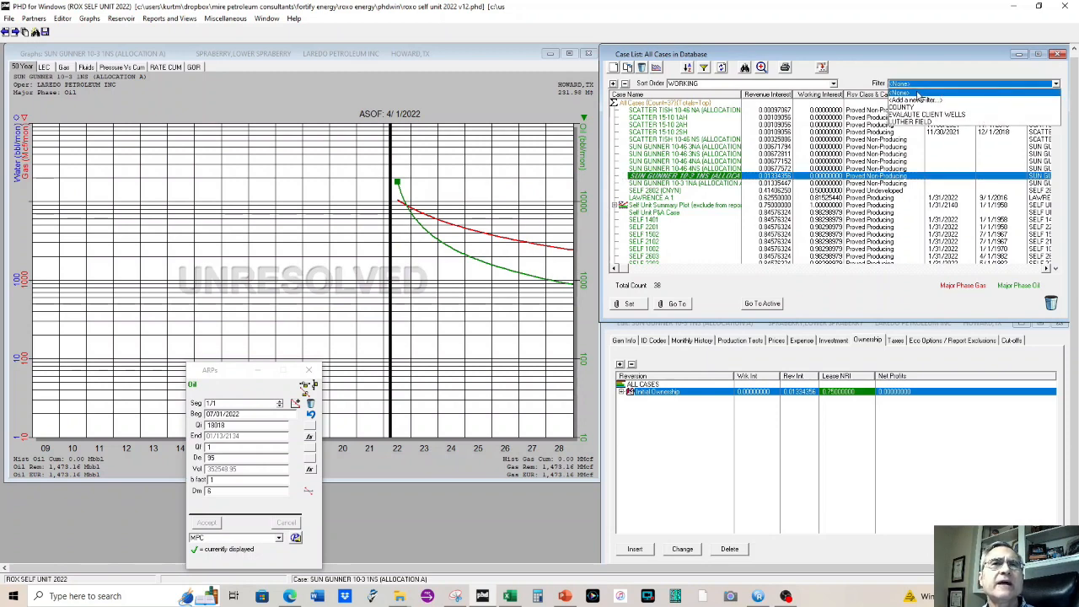
{"action": "left_click", "coordinate": [924, 89]}
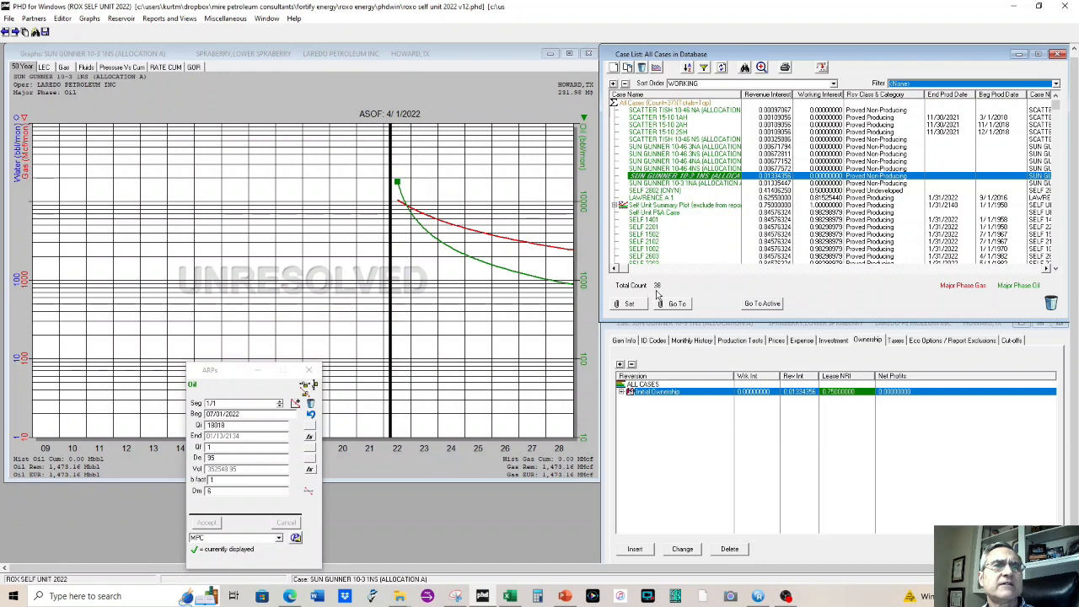
{"action": "left_click", "coordinate": [923, 87]}
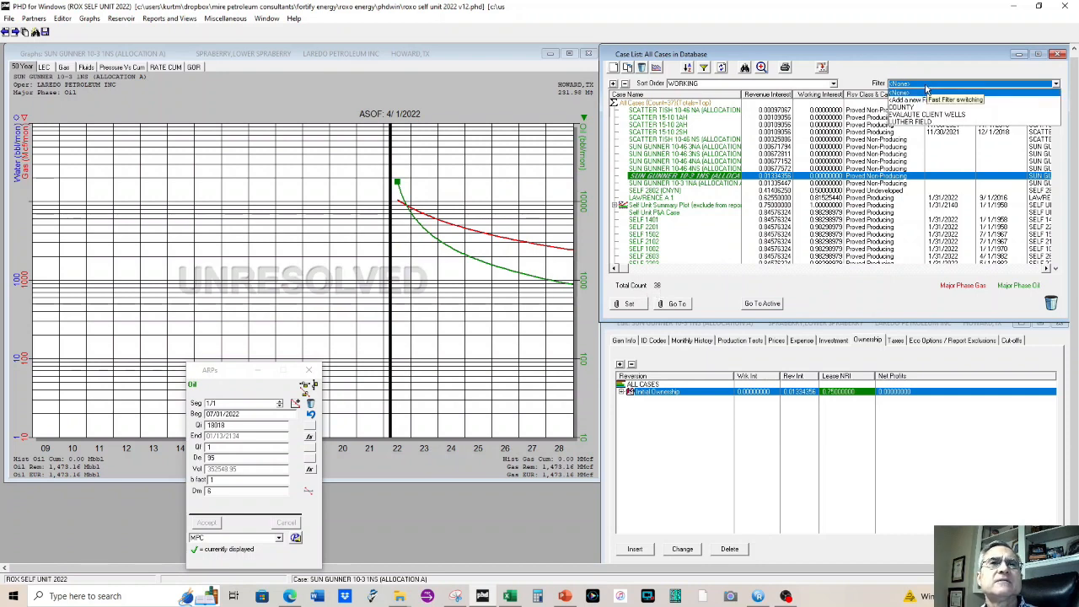
{"action": "left_click", "coordinate": [925, 114]}
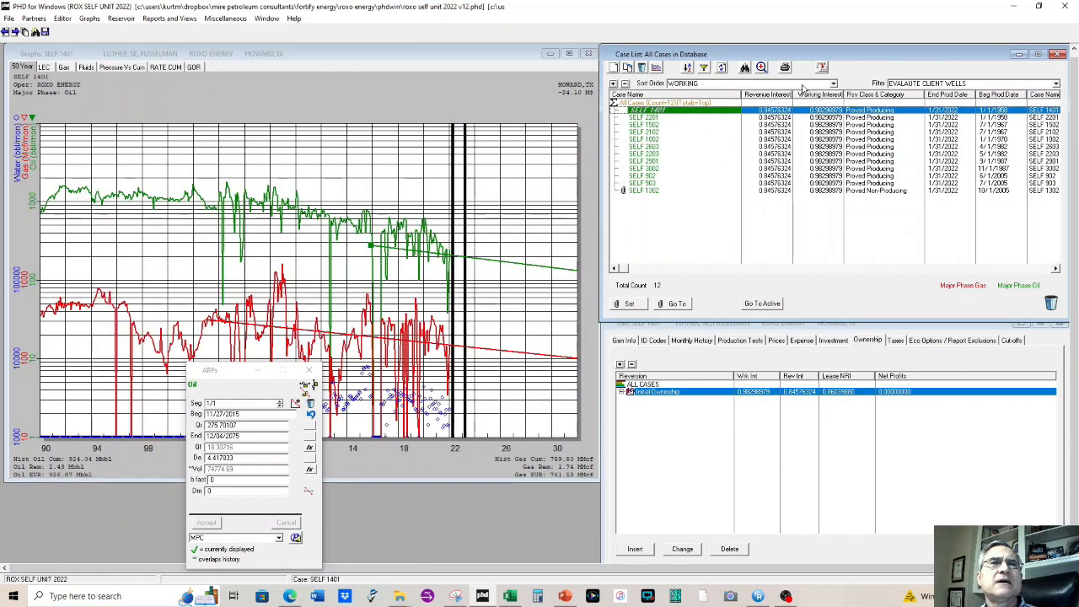
Correct the spelling of the active filter's name to EVALUATE CLIENT WELLS and save the filter.
{"action": "left_click", "coordinate": [703, 67]}
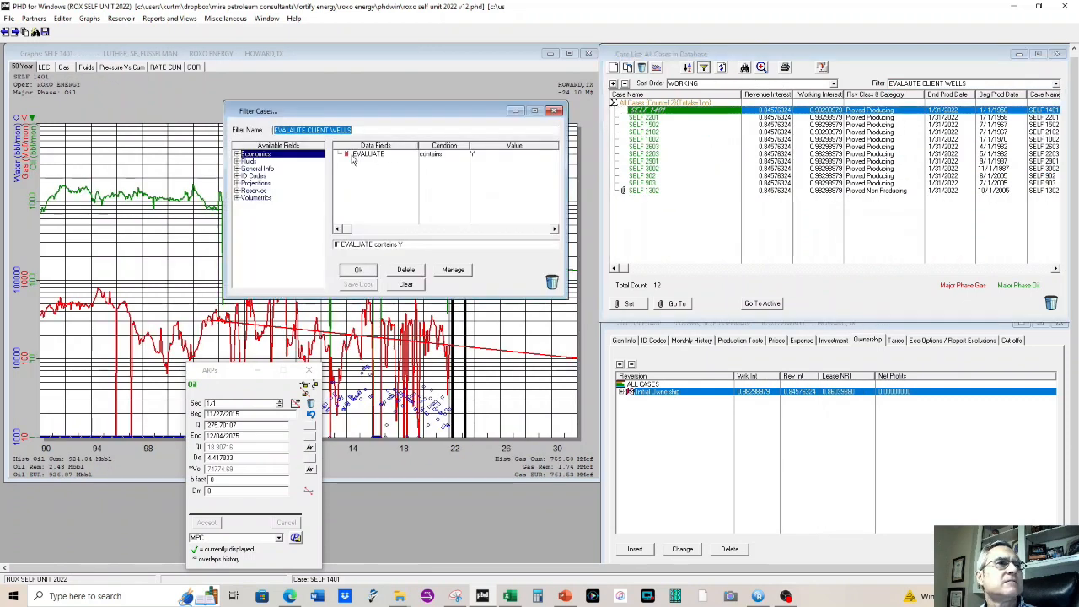
{"action": "left_click", "coordinate": [289, 129]}
{"action": "key", "text": "Delete"}
{"action": "type", "text": "A"}
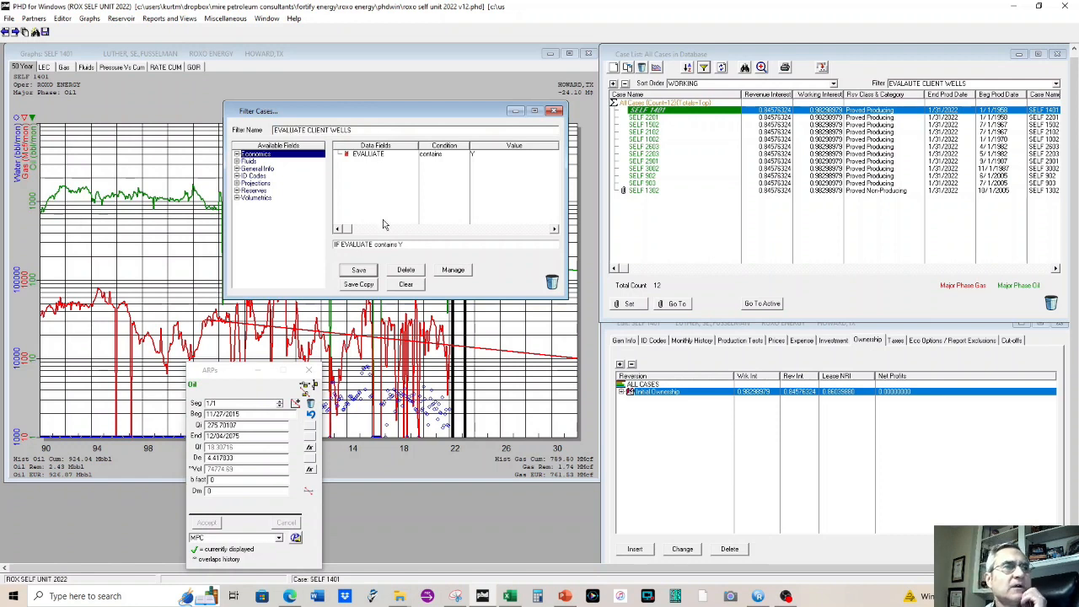
{"action": "left_click", "coordinate": [362, 271]}
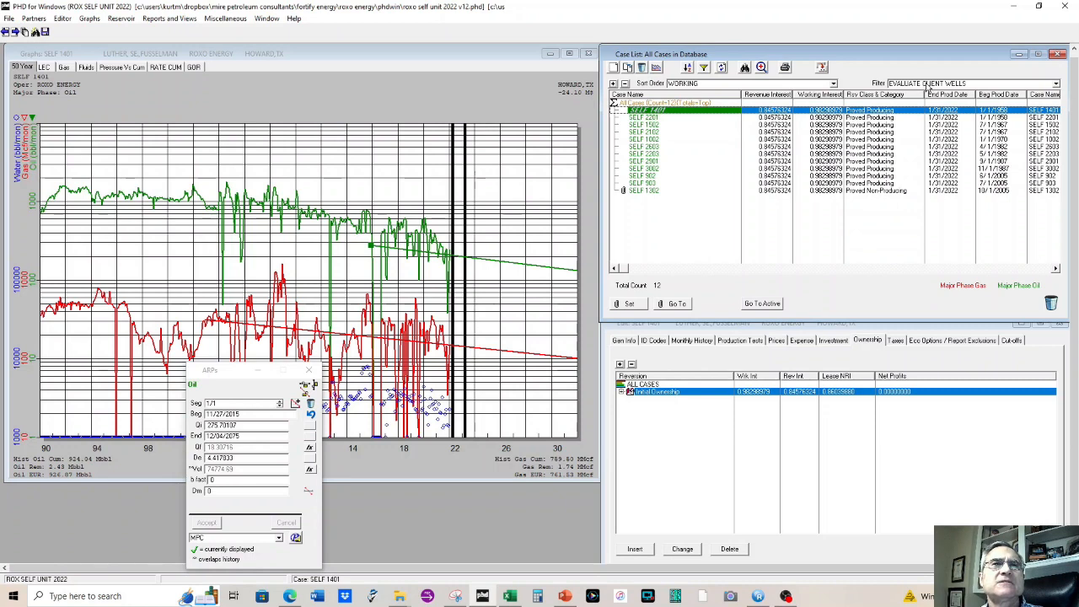
Examine the EVALUATE CLIENT WELLS filter's condition and the EVALUATE entry among the ID codes of case SELF 1401.
{"action": "left_click", "coordinate": [705, 70]}
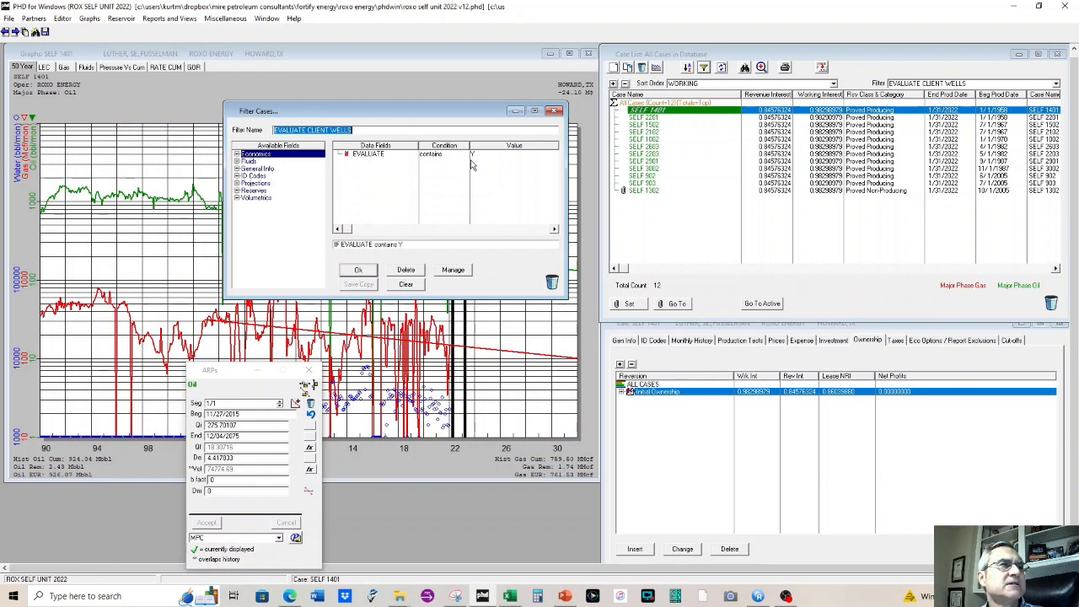
{"action": "left_click", "coordinate": [554, 112]}
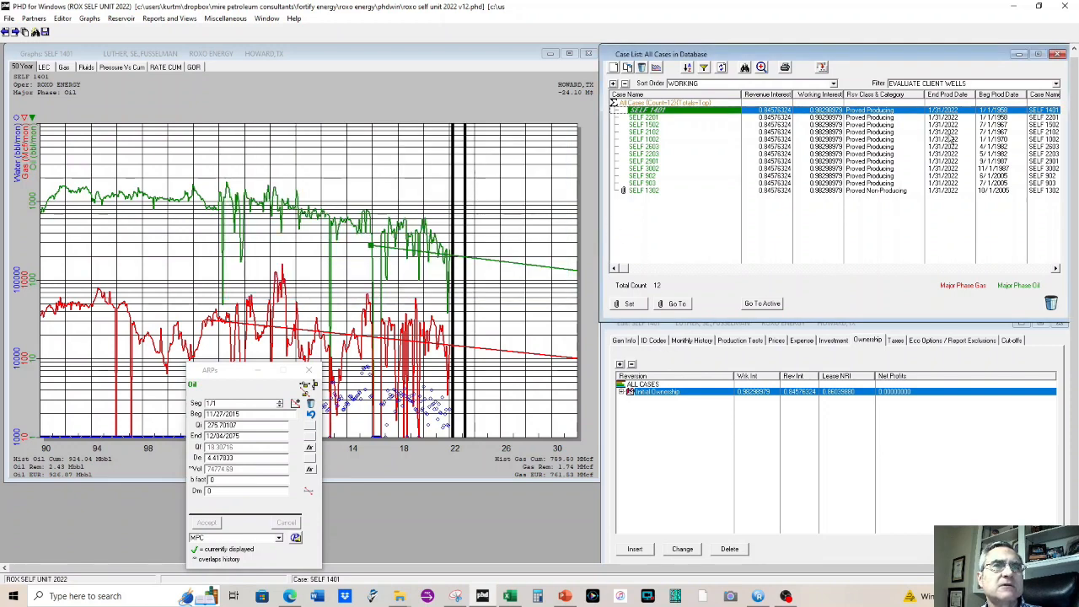
{"action": "left_click", "coordinate": [654, 341]}
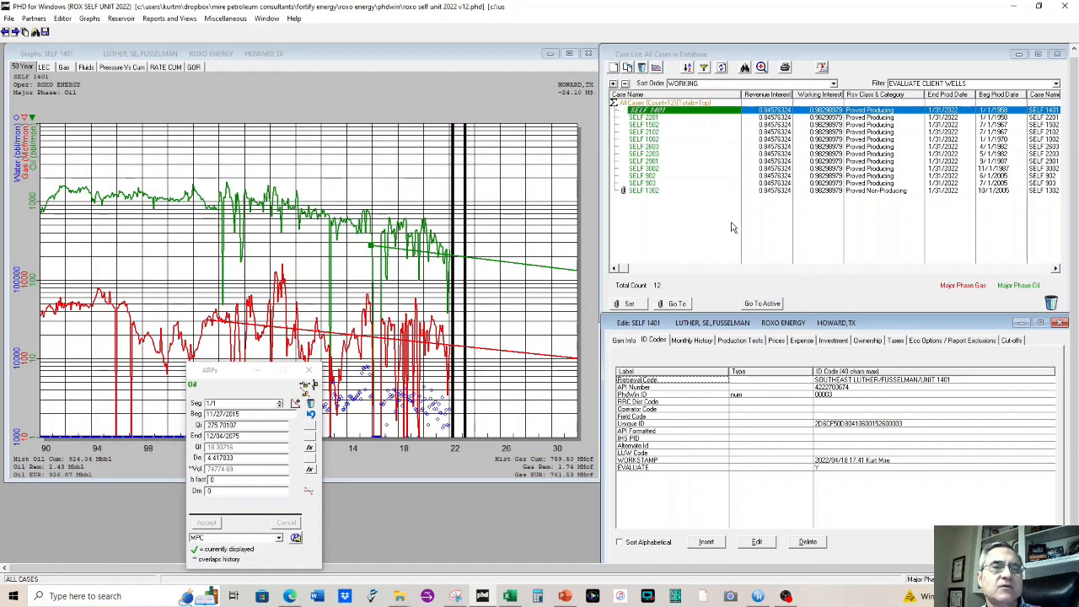
Remove the filter from the case list and open the SUN GUNNER 10-46 3NA (ALLOCATION C) case to check its EVALUATE code.
{"action": "left_click", "coordinate": [906, 84]}
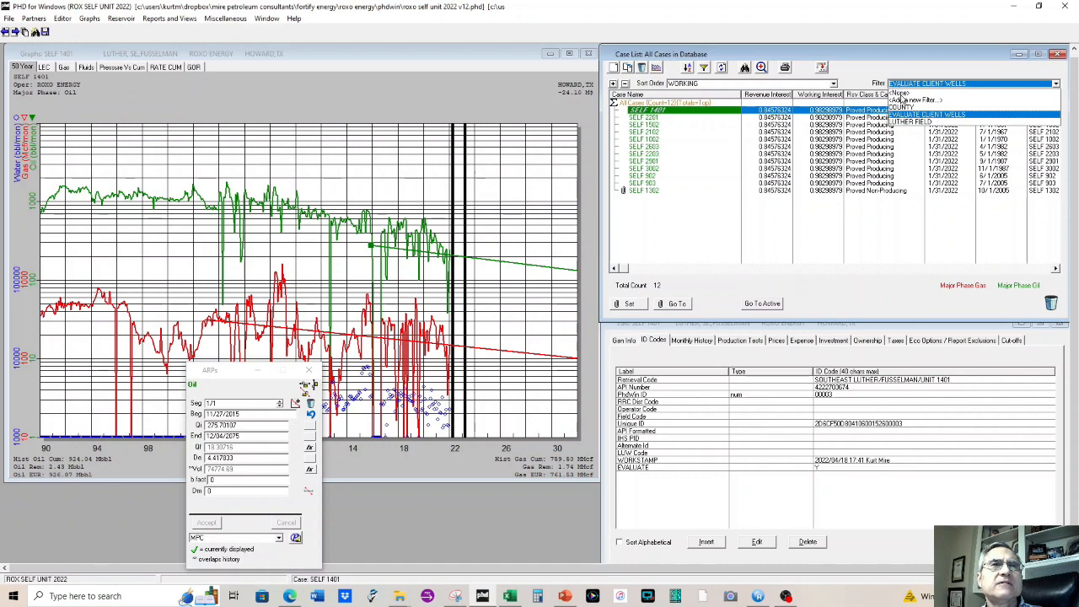
{"action": "left_click", "coordinate": [898, 92]}
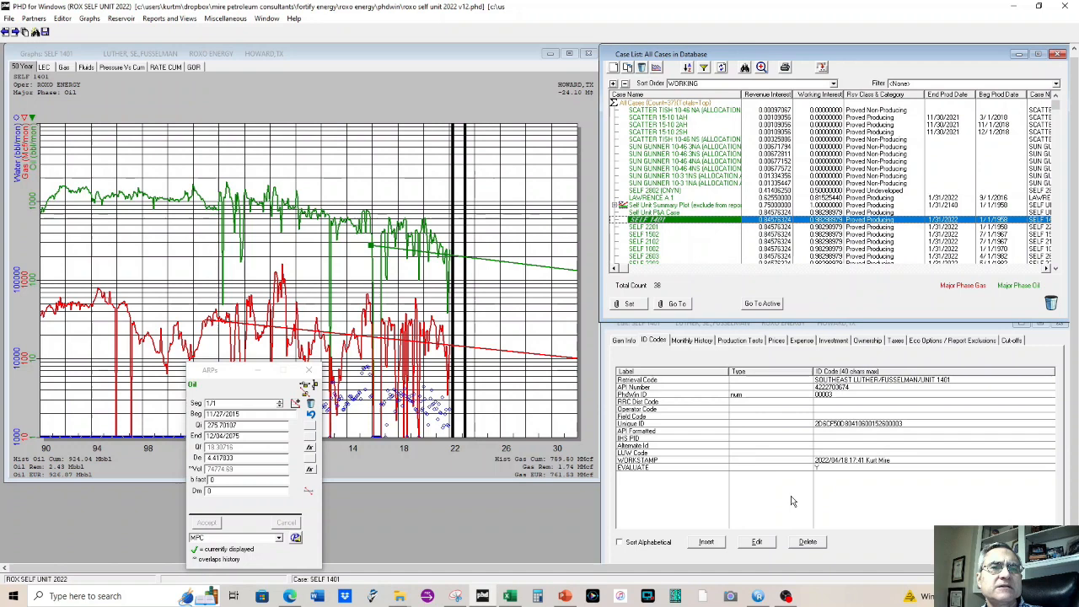
{"action": "left_click", "coordinate": [696, 148]}
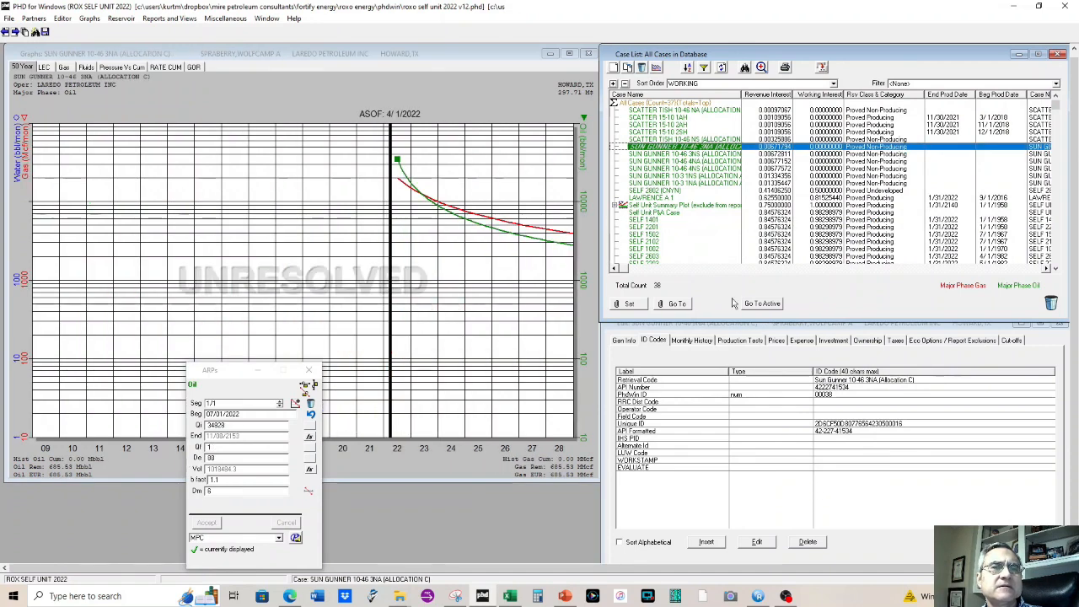
{"action": "left_click", "coordinate": [829, 469]}
{"action": "left_click", "coordinate": [720, 149]}
Add the EVALUATE ID code above Revenue Interest in the WORKING sort order, save it, and review the sorted case list.
{"action": "left_click", "coordinate": [689, 69]}
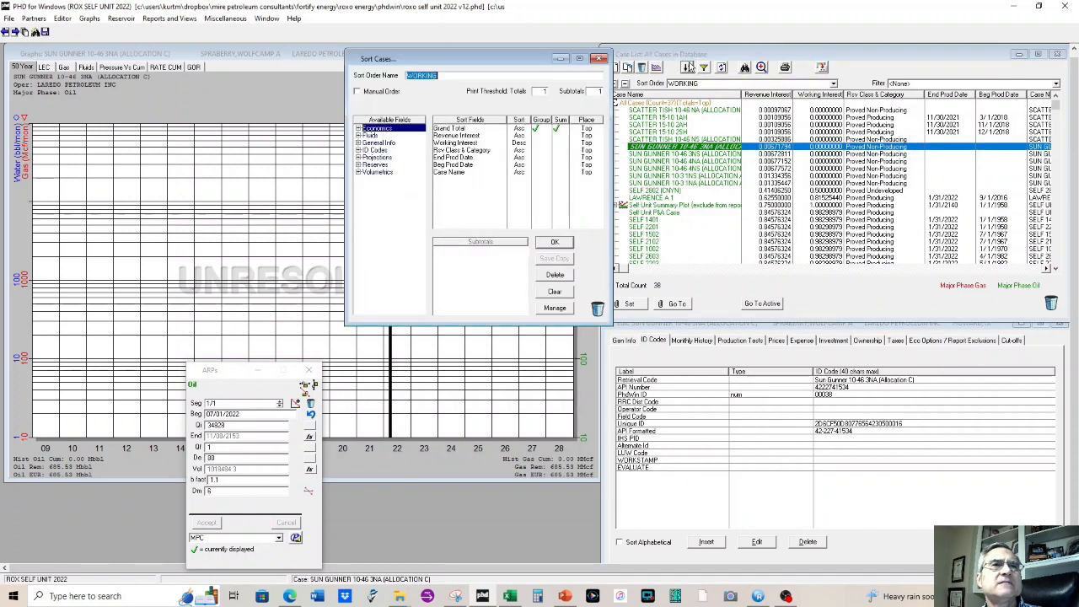
{"action": "left_click", "coordinate": [359, 150]}
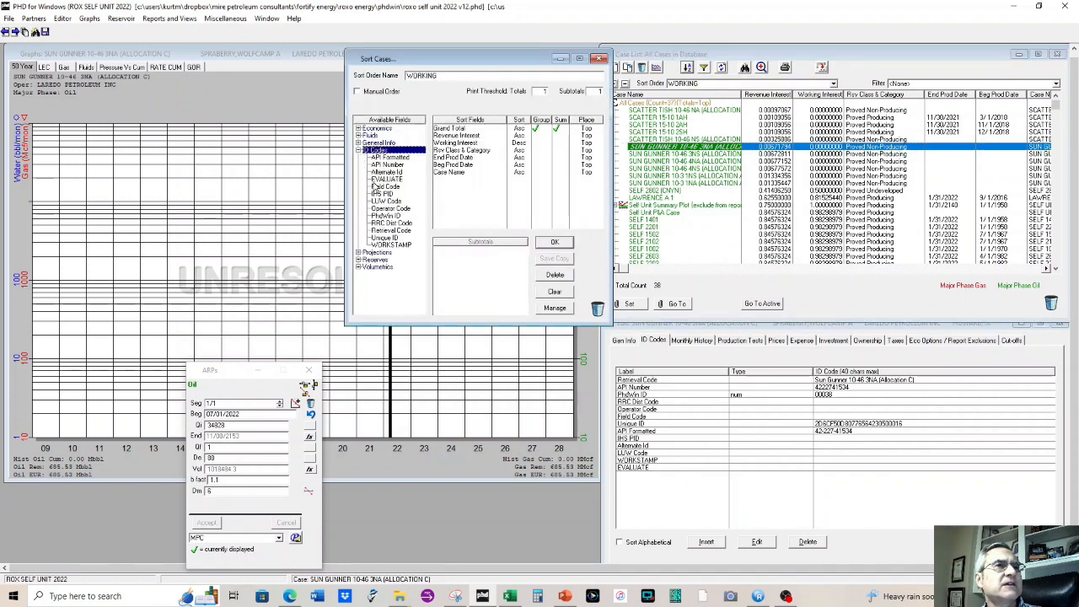
{"action": "left_click_drag", "start_coordinate": [386, 179], "coordinate": [454, 134]}
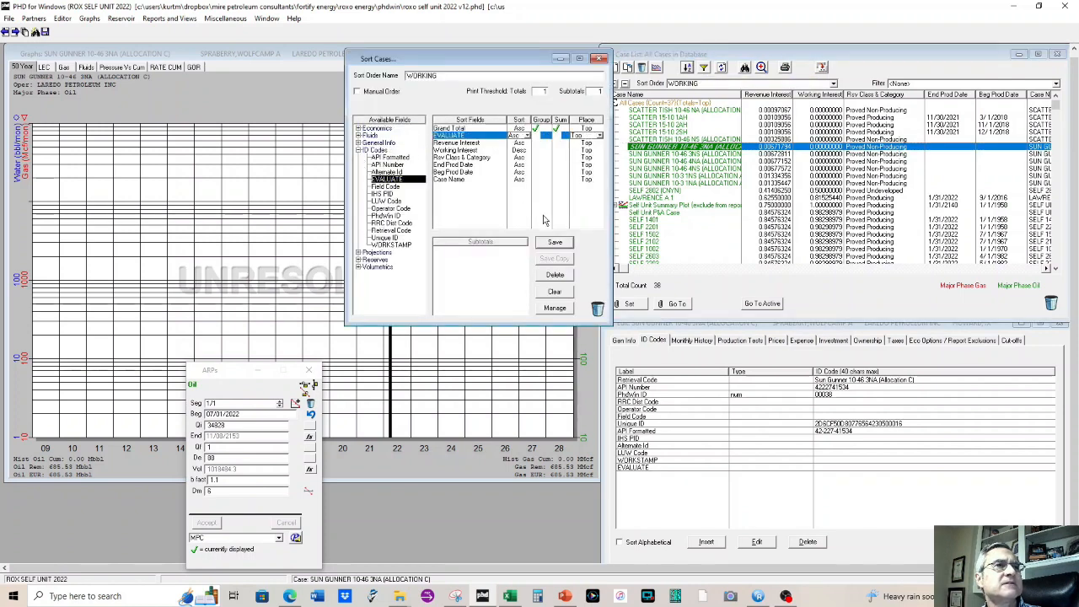
{"action": "left_click", "coordinate": [555, 242]}
{"action": "scroll", "coordinate": [792, 202], "scroll_direction": "down", "scroll_amount": 1}
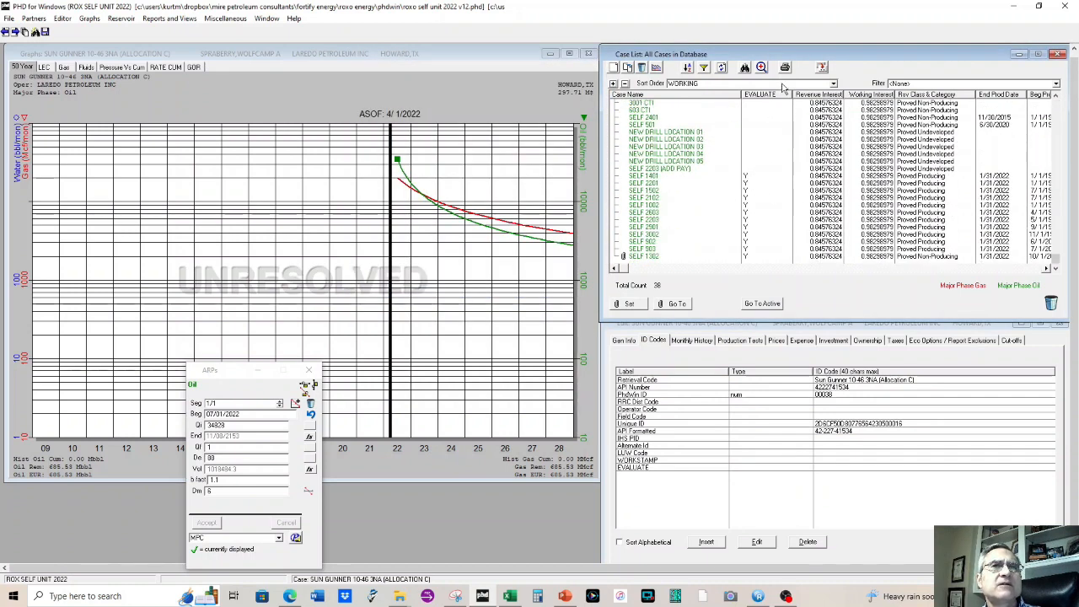
Narrow the EVALUATE column in the case list and review the sorted cases.
{"action": "left_click_drag", "start_coordinate": [792, 95], "coordinate": [764, 94]}
{"action": "scroll", "coordinate": [767, 120], "scroll_direction": "up", "scroll_amount": 4}
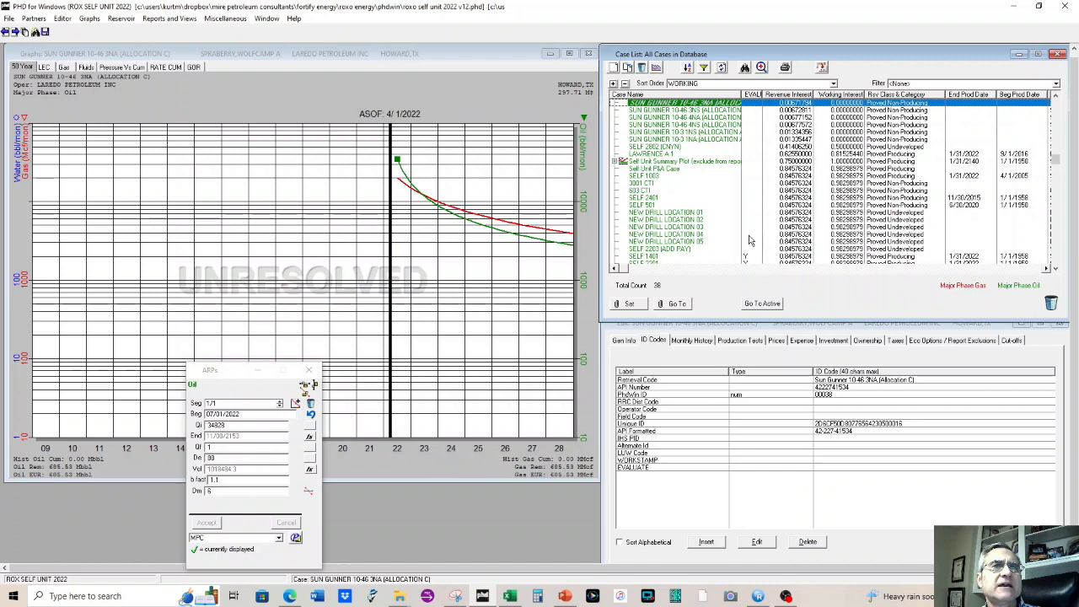
{"action": "scroll", "coordinate": [740, 243], "scroll_direction": "up", "scroll_amount": 2}
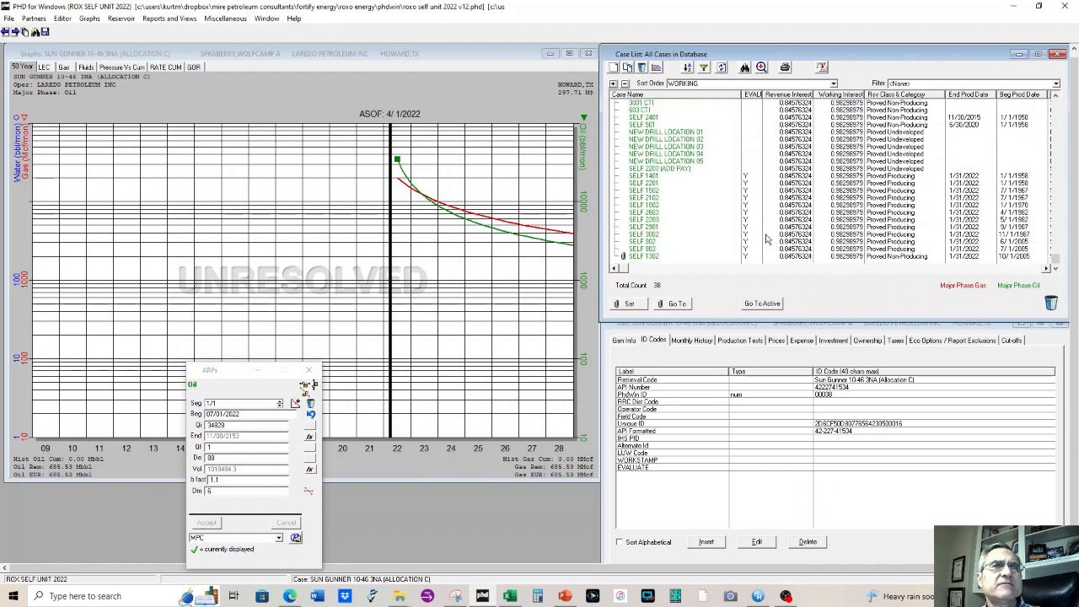
Add a project-level ID code labelled NONOPERATED that accepts any value.
{"action": "left_click", "coordinate": [653, 469]}
{"action": "left_click", "coordinate": [707, 542]}
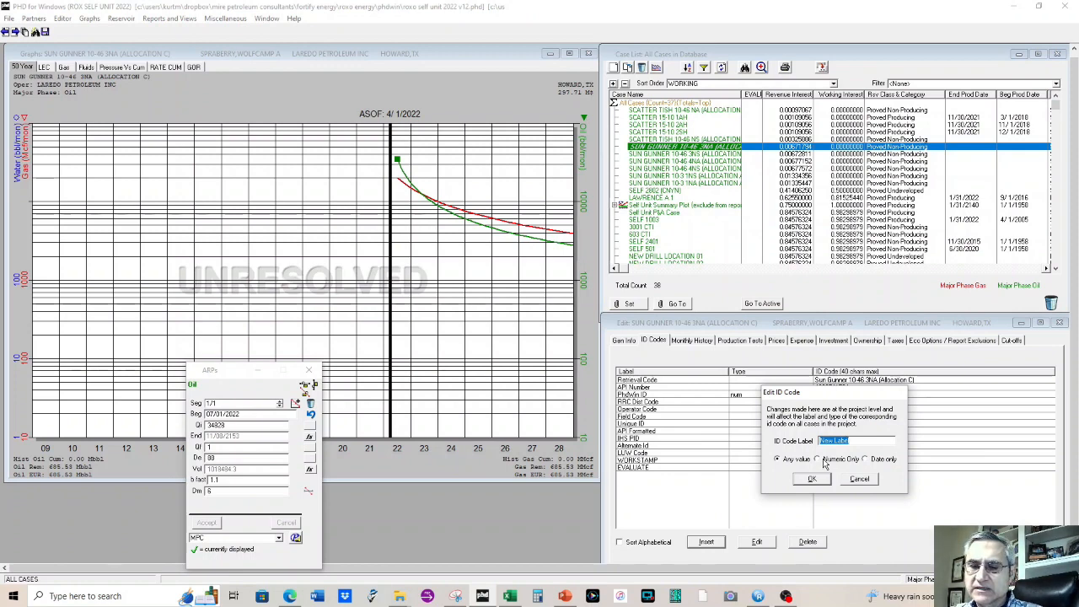
{"action": "type", "text": "ND"}
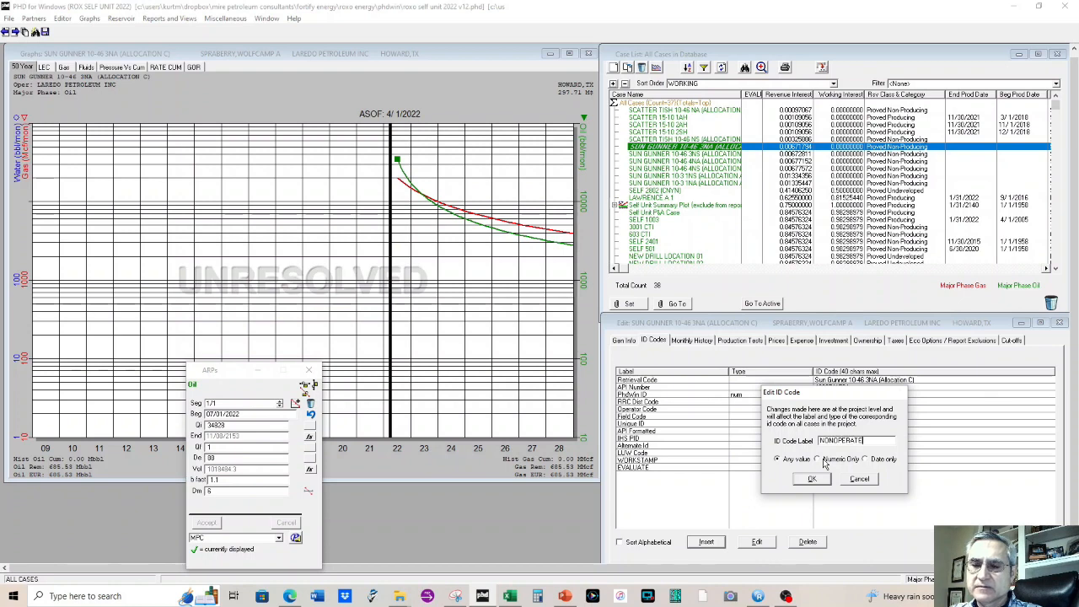
{"action": "left_click", "coordinate": [807, 478]}
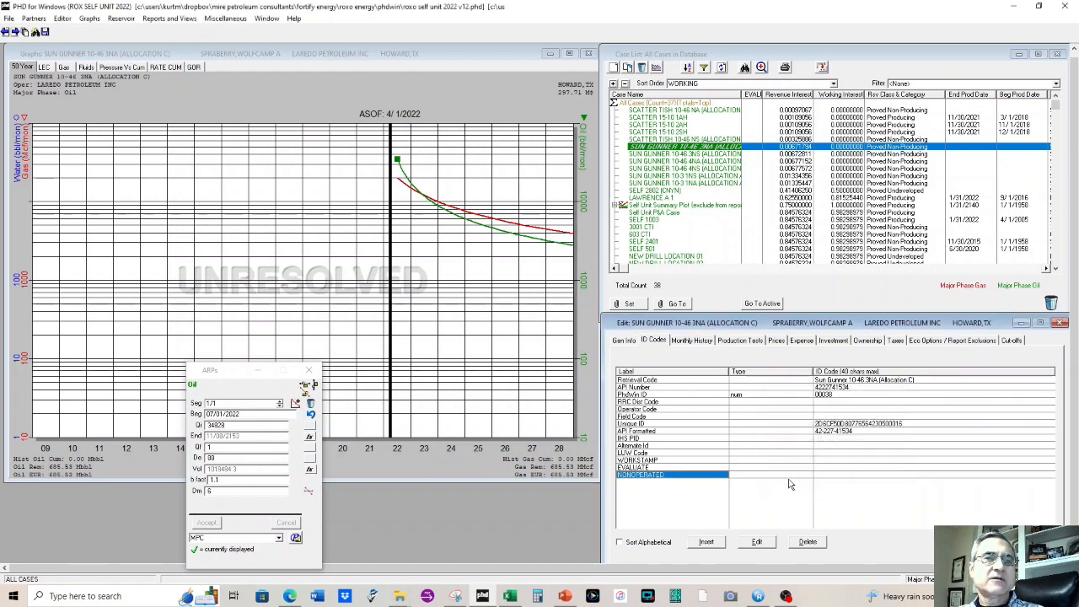
Set the NONOPERATED code of case SUN GUNNER 10-3 1NS (ALLOCATION A) to Y and move to the previous case.
{"action": "double_click", "coordinate": [679, 176]}
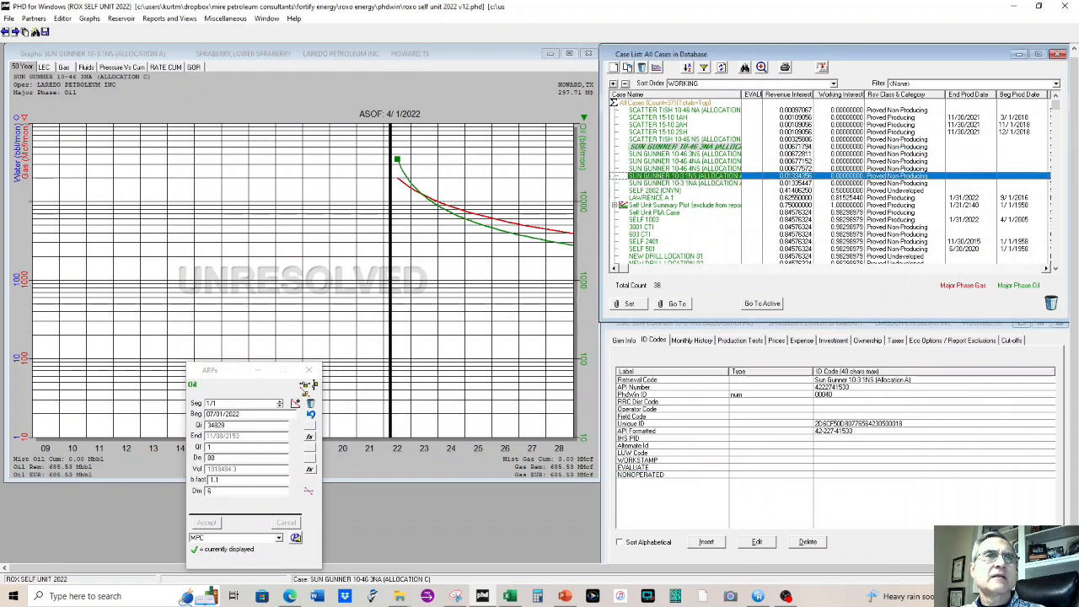
{"action": "double_click", "coordinate": [828, 473]}
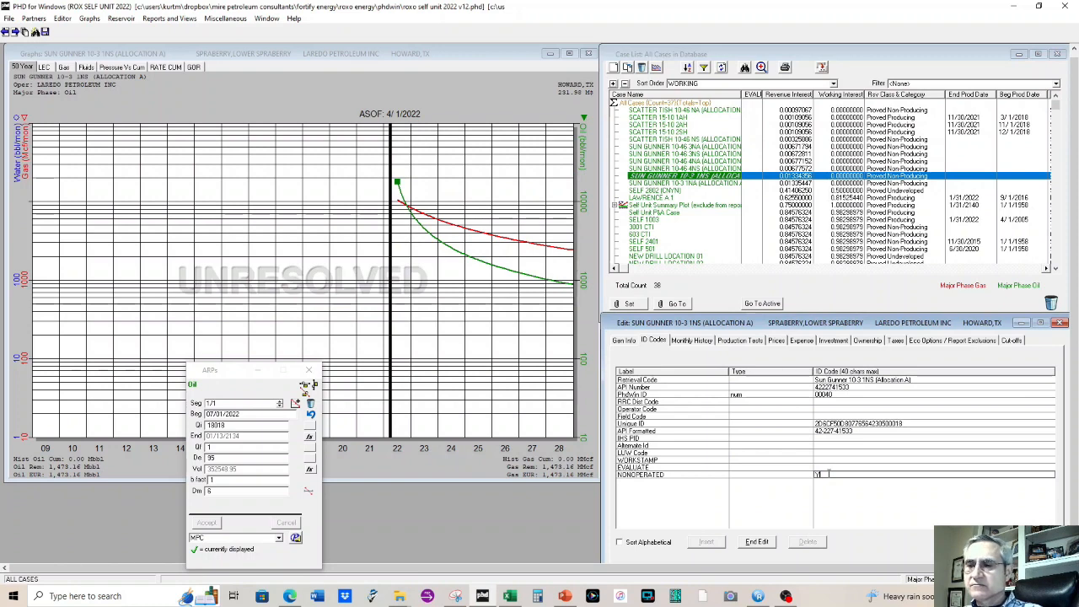
{"action": "key", "text": "Page_Up"}
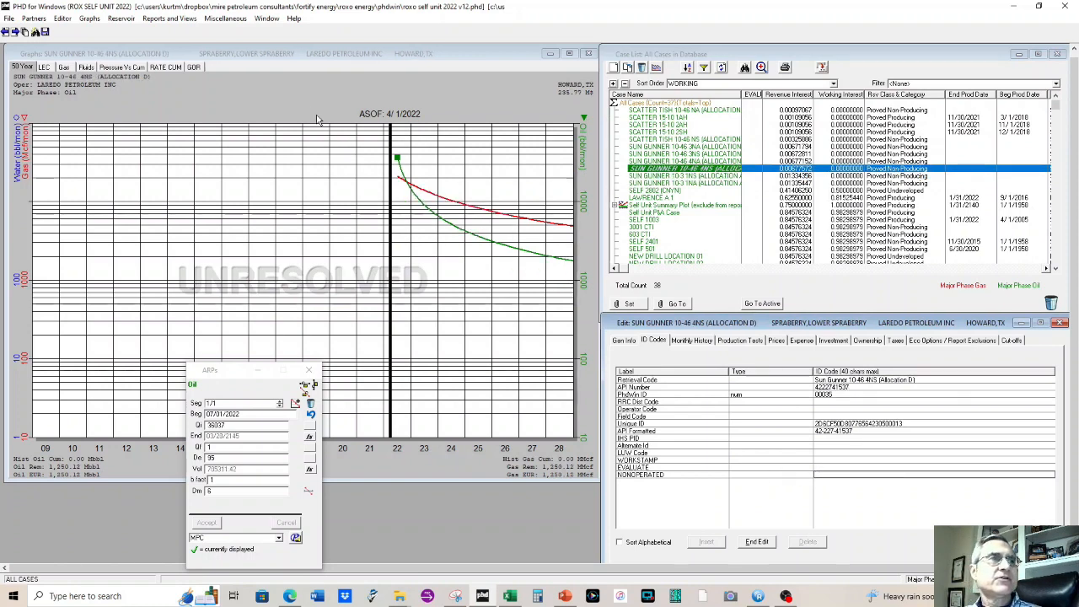
{"action": "left_click", "coordinate": [327, 128]}
{"action": "left_click", "coordinate": [64, 18]}
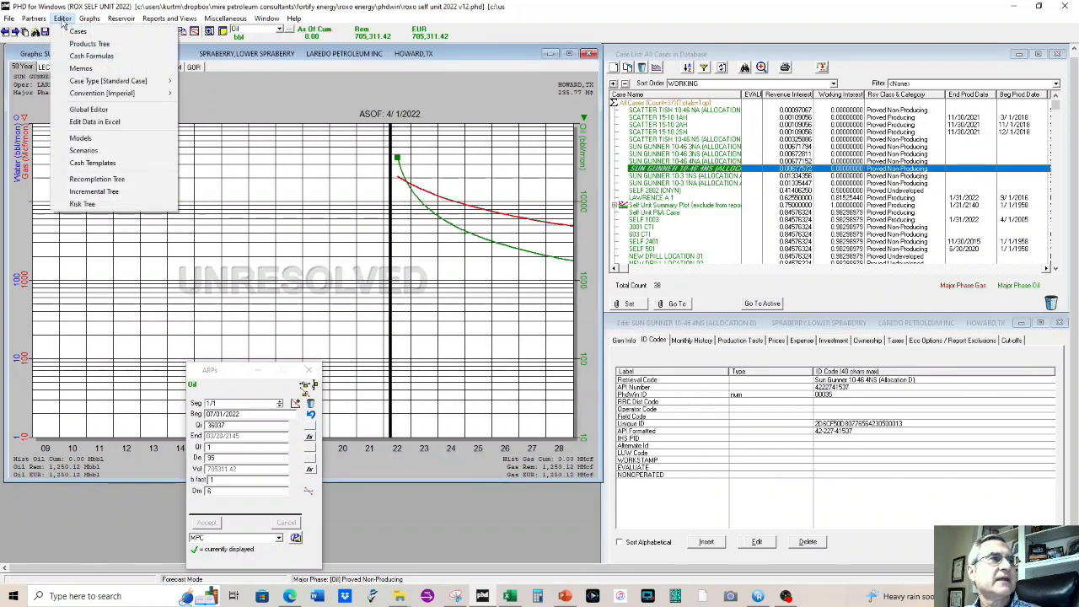
{"action": "left_click", "coordinate": [89, 110]}
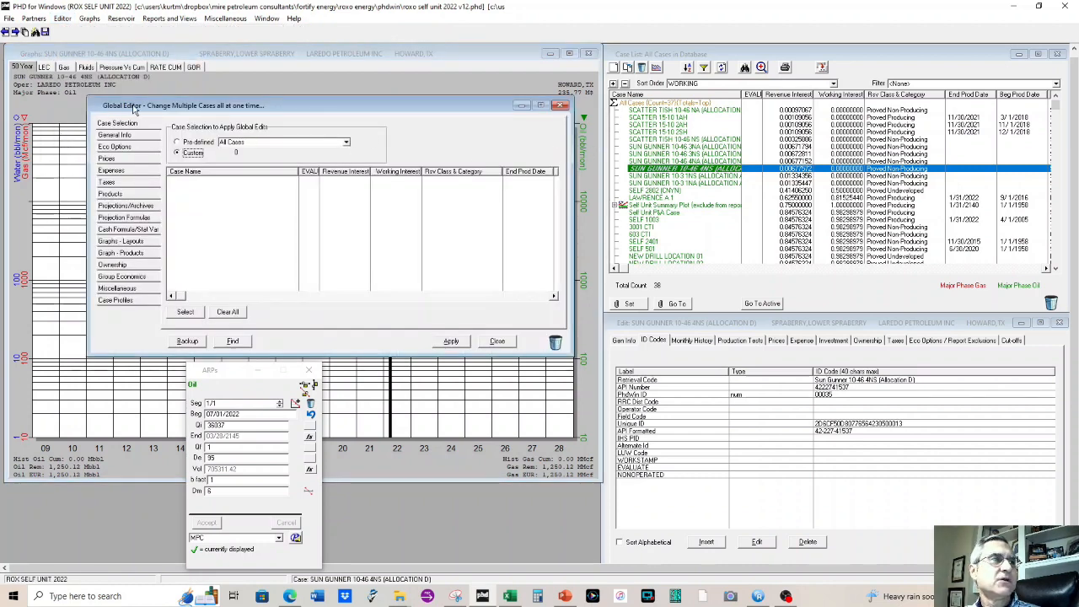
{"action": "left_click", "coordinate": [672, 110]}
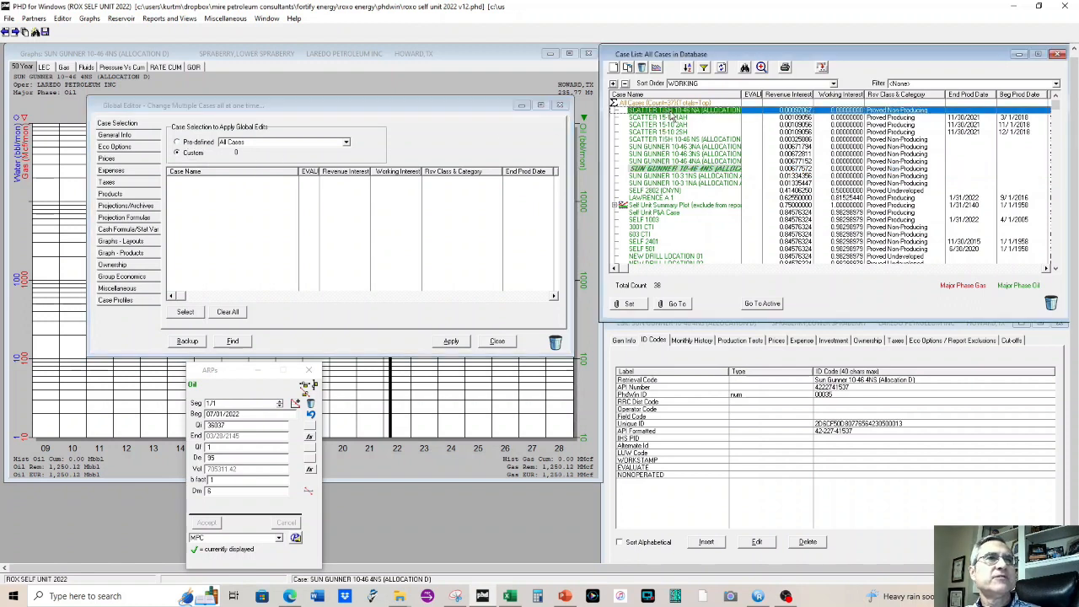
{"action": "left_click", "coordinate": [666, 199], "text": "shift"}
{"action": "left_click_drag", "start_coordinate": [674, 161], "coordinate": [244, 236]}
Set the NONOPERATED ID code to Y for the selected cases, apply the global edit, and close the editor.
{"action": "left_click", "coordinate": [118, 289]}
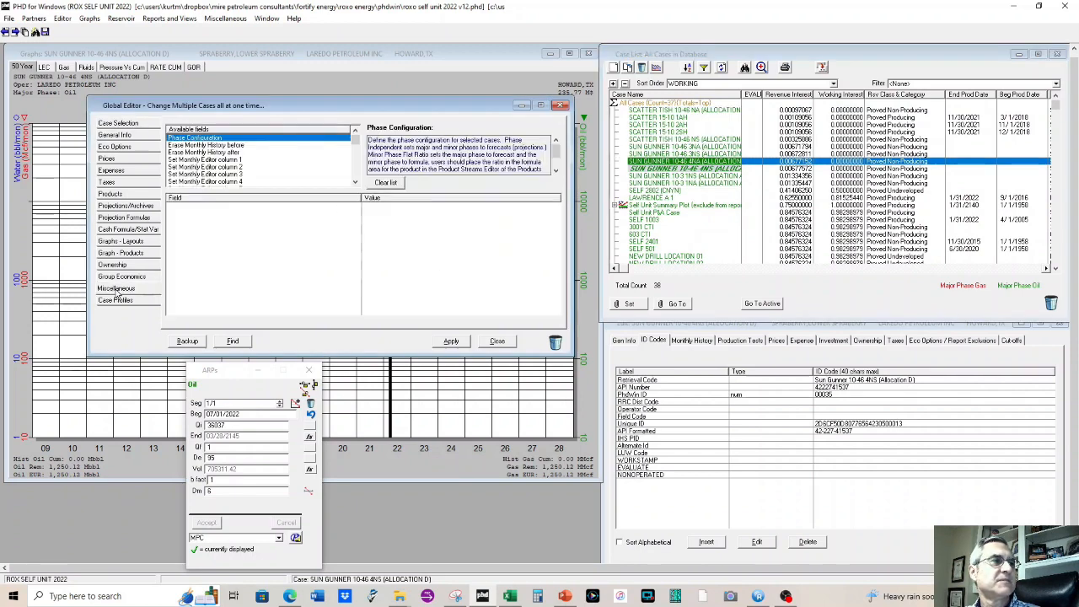
{"action": "scroll", "coordinate": [226, 179], "scroll_direction": "down", "scroll_amount": 5}
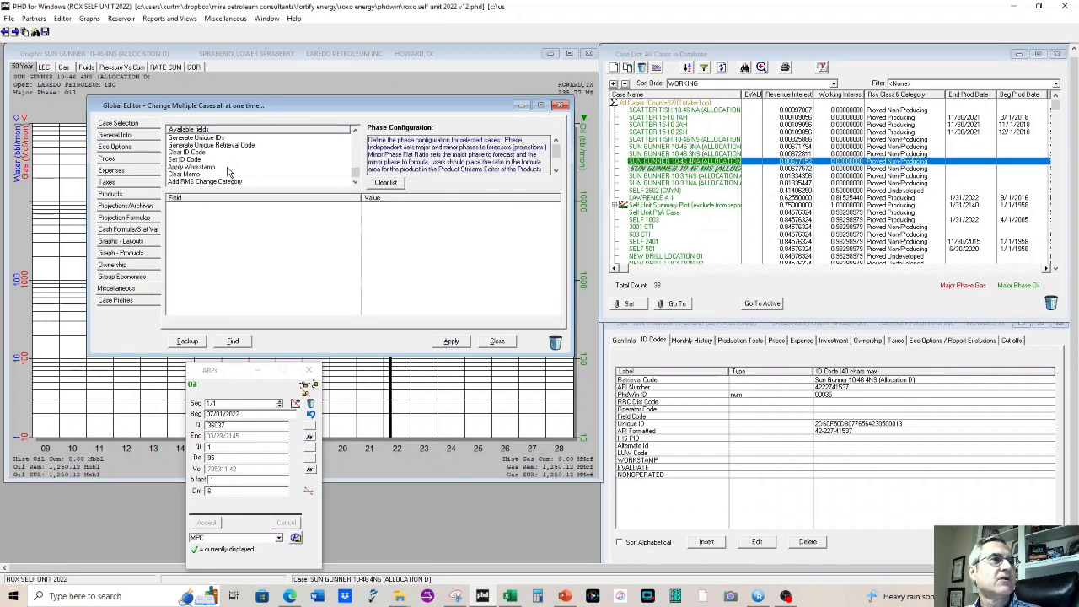
{"action": "double_click", "coordinate": [185, 160]}
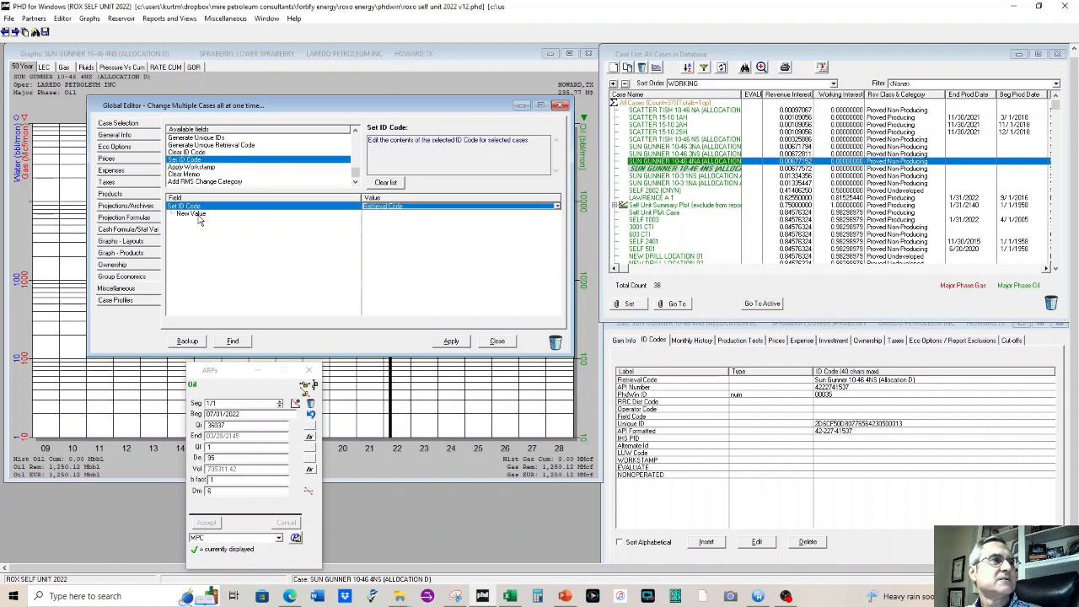
{"action": "left_click", "coordinate": [382, 207]}
{"action": "scroll", "coordinate": [389, 271], "scroll_direction": "down", "scroll_amount": 1}
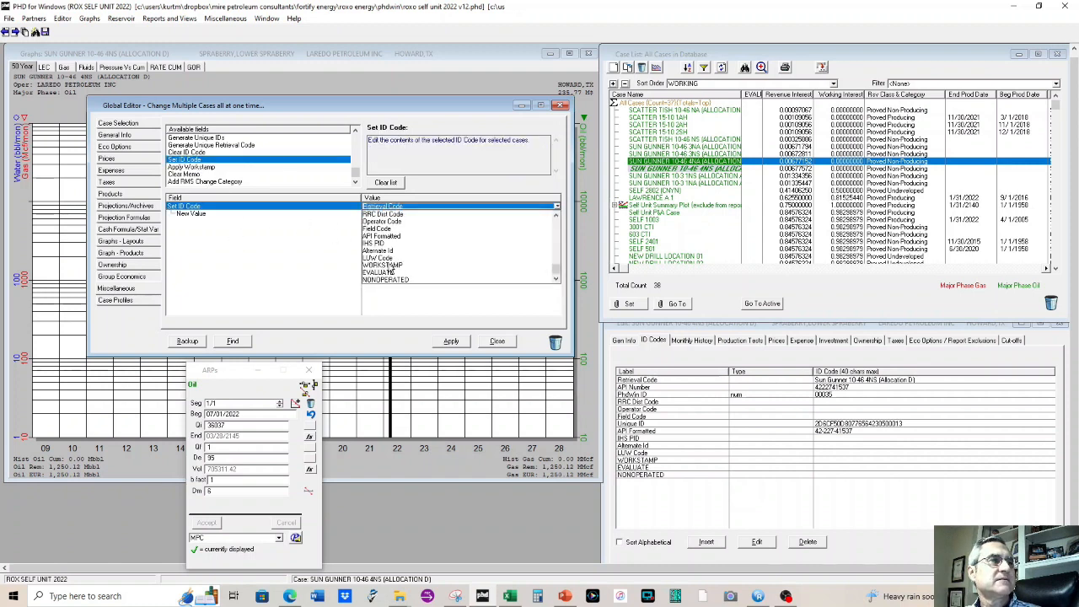
{"action": "left_click", "coordinate": [387, 280]}
{"action": "left_click", "coordinate": [192, 216]}
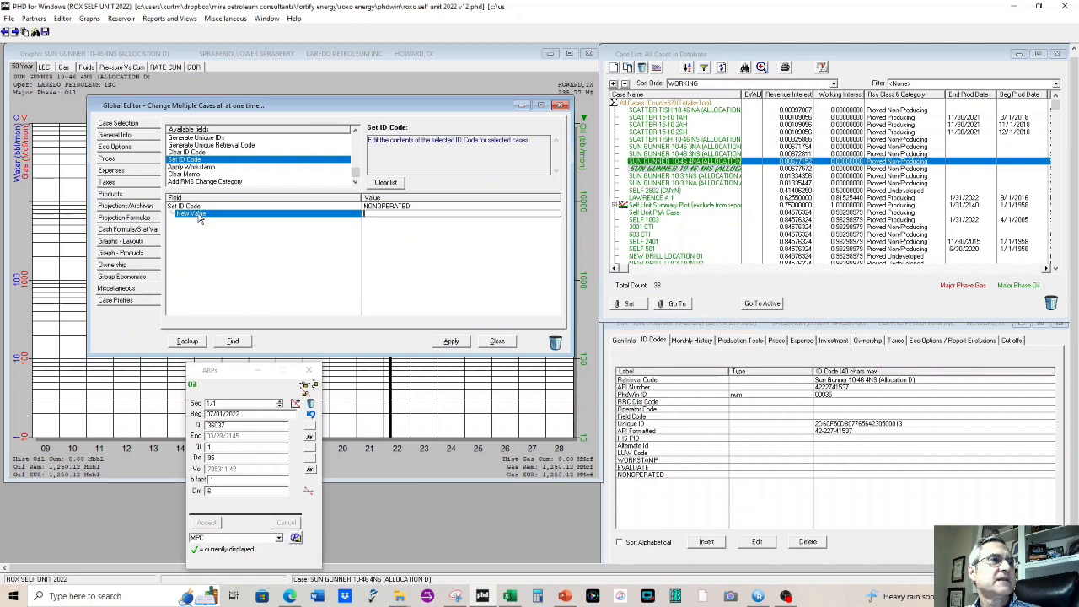
{"action": "type", "text": "Y"}
{"action": "left_click", "coordinate": [463, 341]}
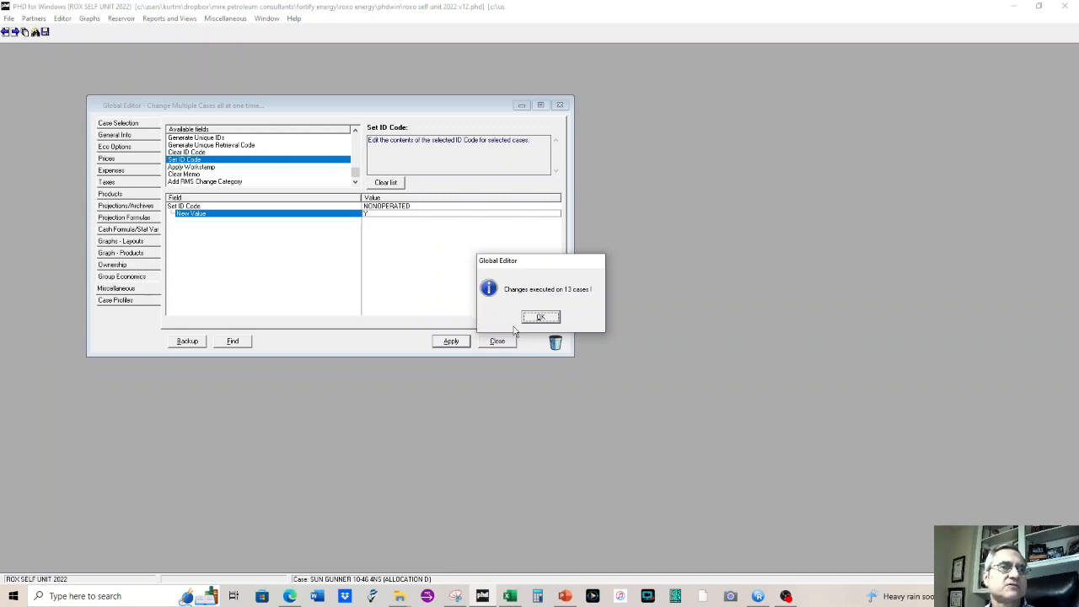
{"action": "left_click", "coordinate": [540, 317]}
{"action": "left_click", "coordinate": [498, 341]}
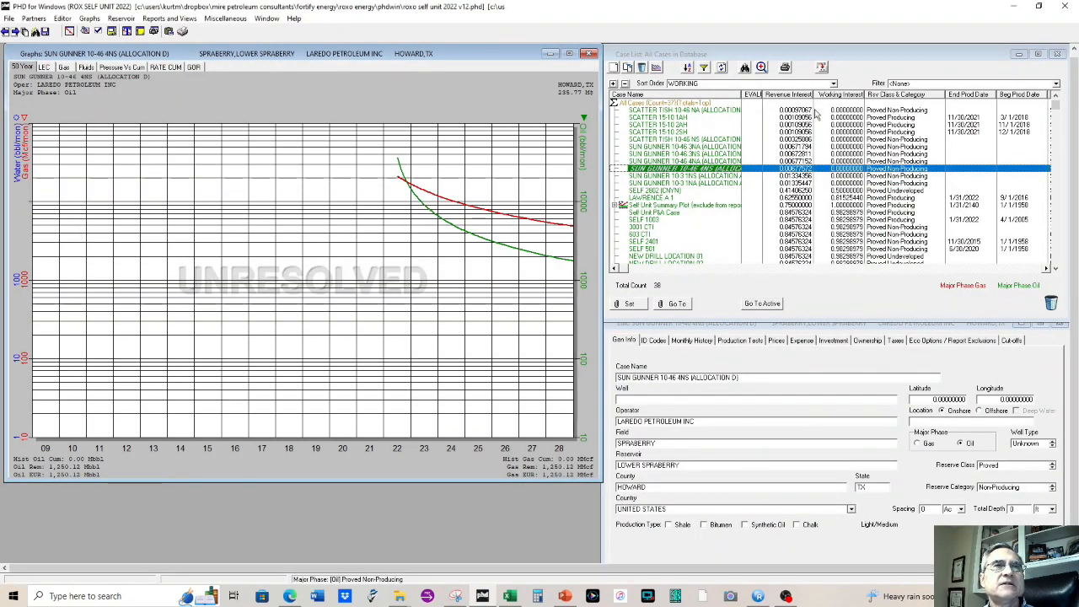
Remove EVALUATE from the WORKING sort order, move Rsv Class & Category above Revenue Interest with grouping on, and save.
{"action": "scroll", "coordinate": [984, 145], "scroll_direction": "down", "scroll_amount": 5}
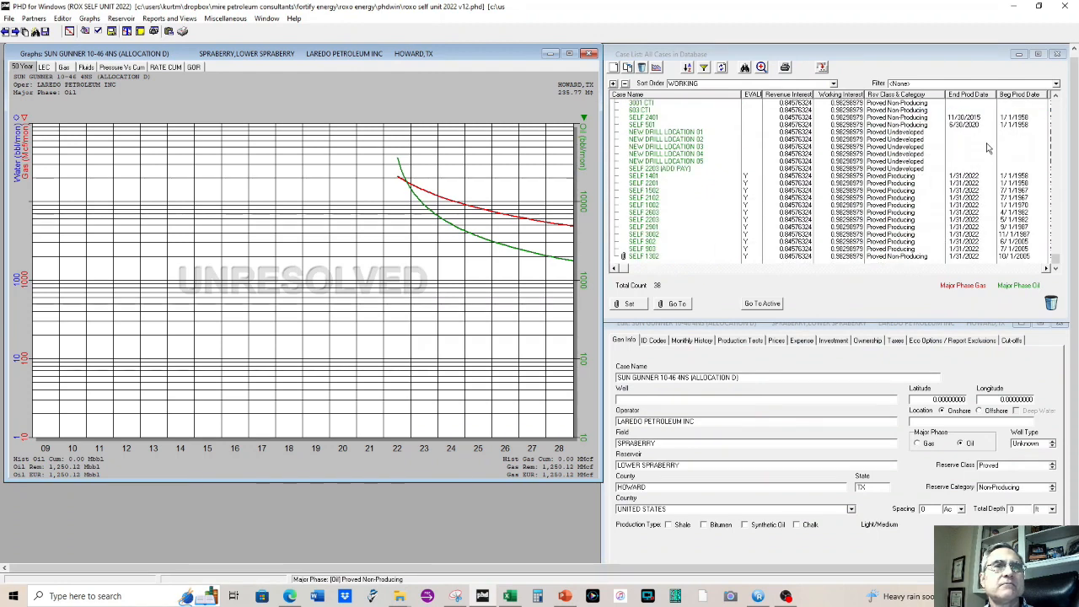
{"action": "scroll", "coordinate": [988, 148], "scroll_direction": "up", "scroll_amount": 5}
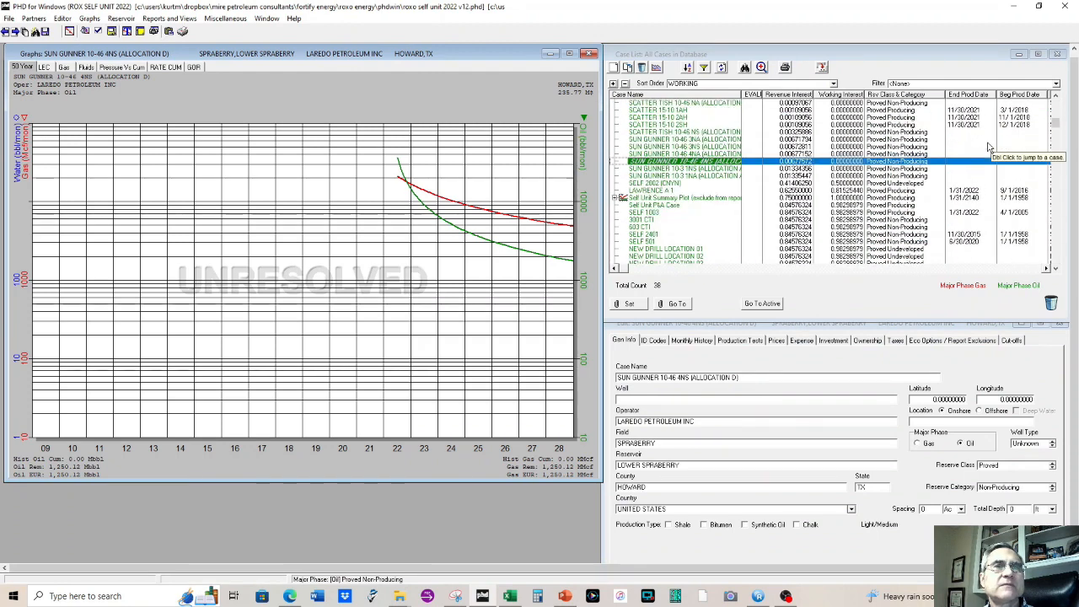
{"action": "left_click", "coordinate": [687, 69]}
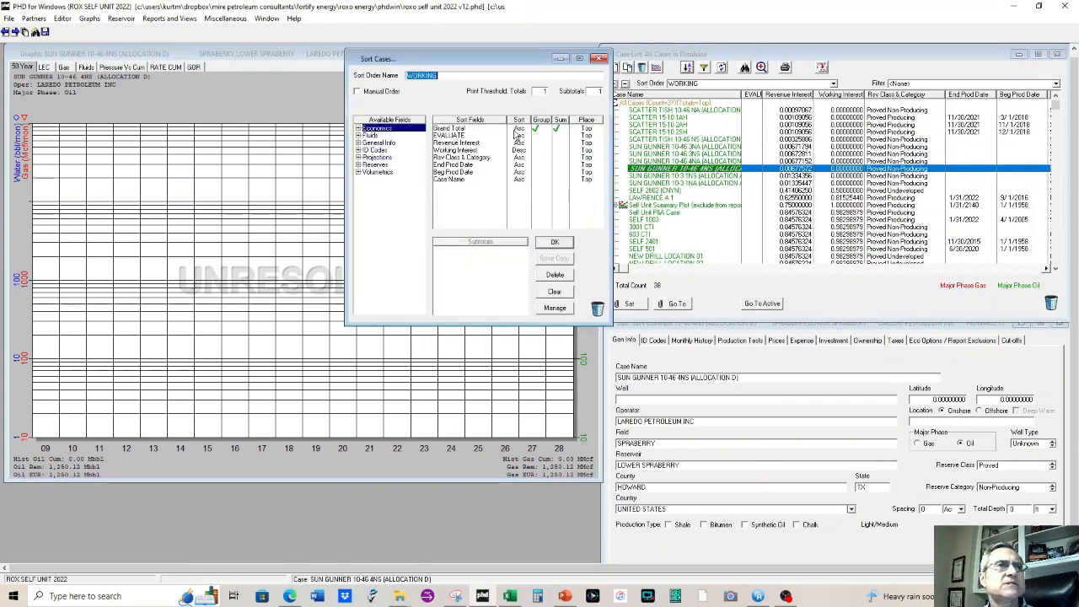
{"action": "left_click_drag", "start_coordinate": [595, 299], "coordinate": [596, 303]}
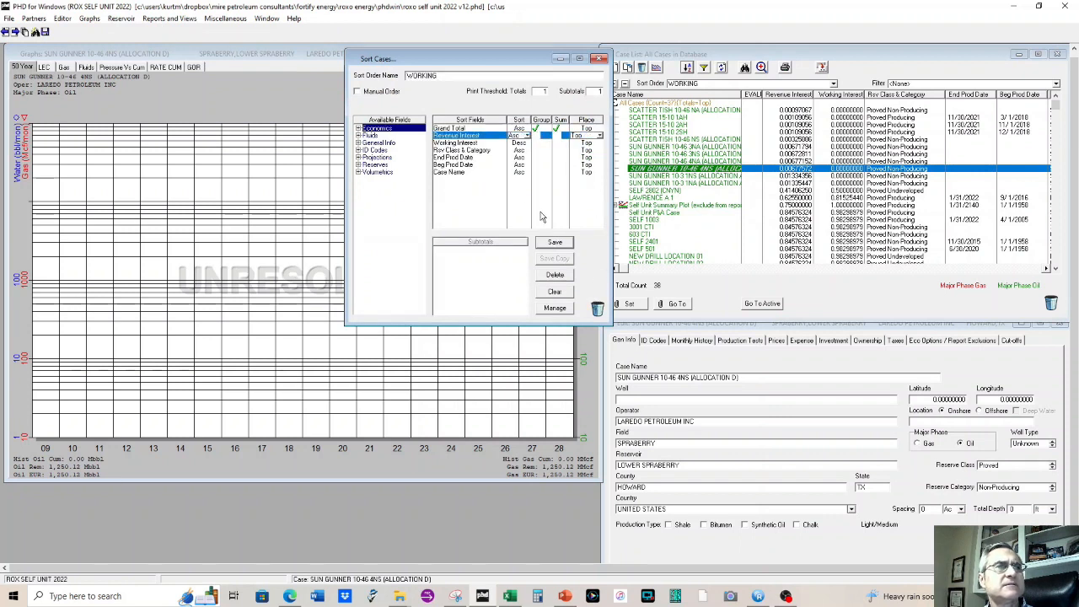
{"action": "left_click_drag", "start_coordinate": [476, 152], "coordinate": [476, 135]}
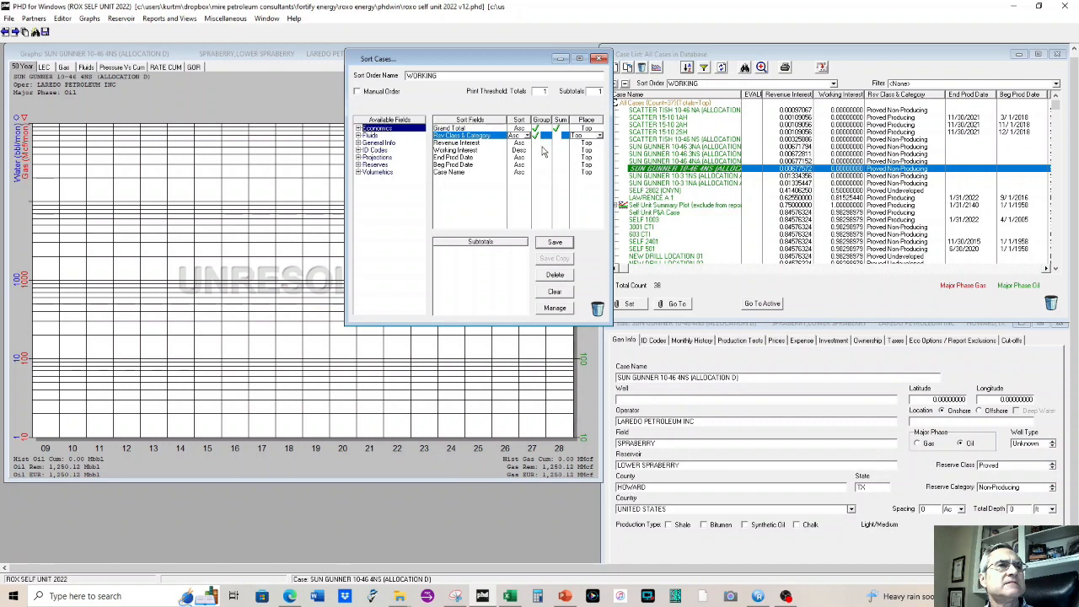
{"action": "left_click", "coordinate": [558, 244]}
Create and save a filter named NONOPERATED that keeps cases whose NONOPERATED ID code contains Y.
{"action": "left_click", "coordinate": [914, 84]}
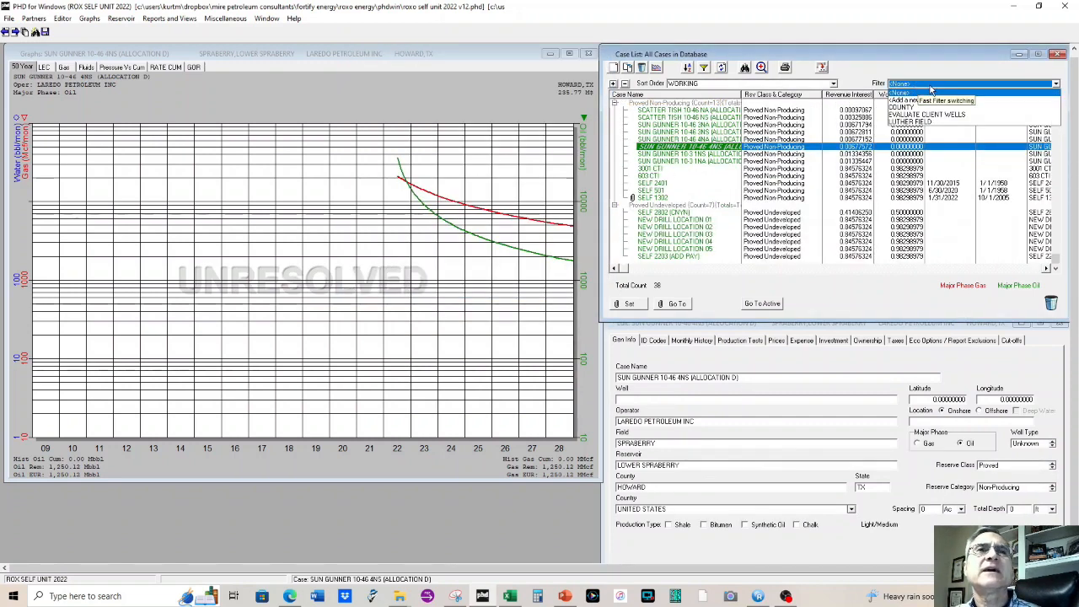
{"action": "left_click", "coordinate": [920, 101]}
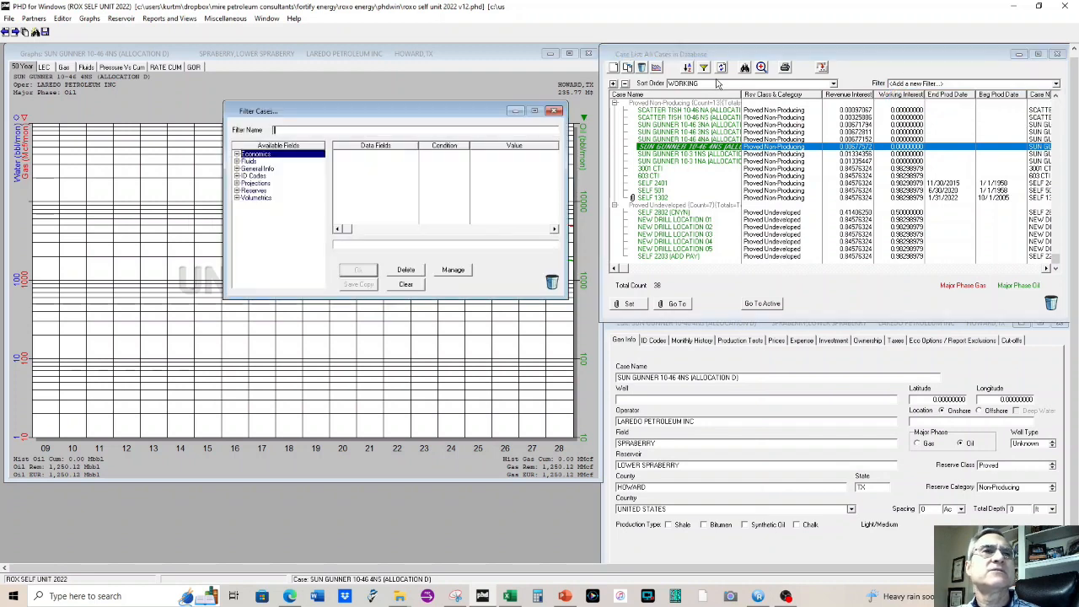
{"action": "type", "text": "NON"}
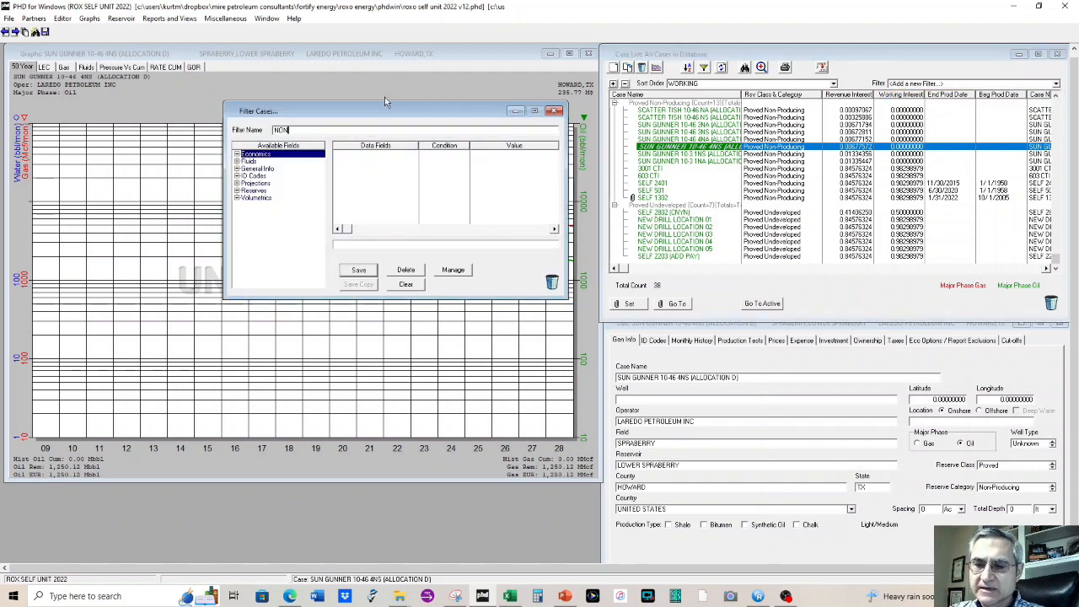
{"action": "type", "text": "OPERATED"}
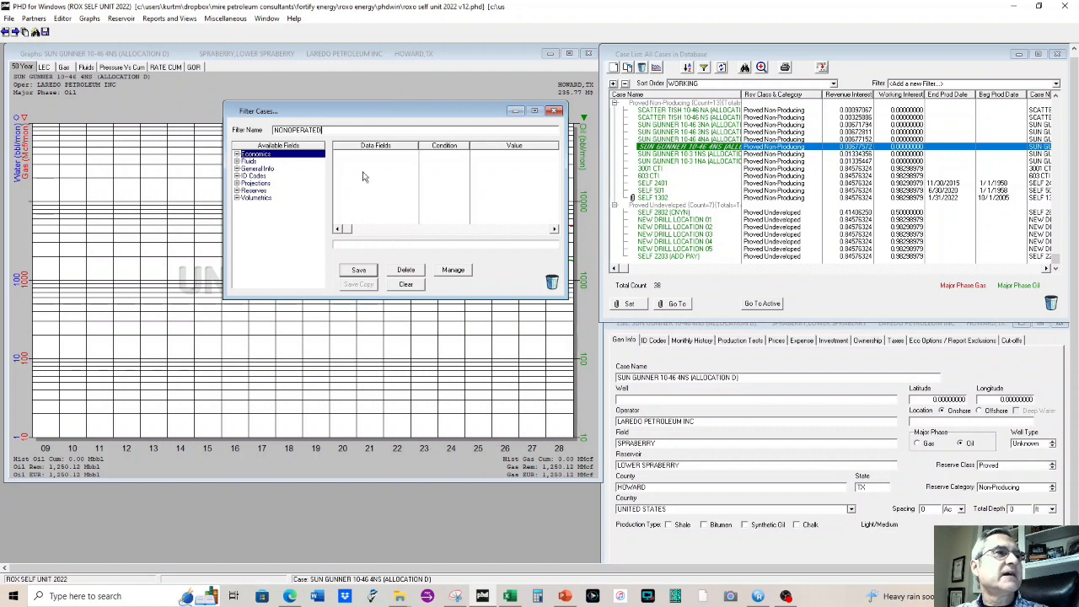
{"action": "left_click", "coordinate": [238, 176]}
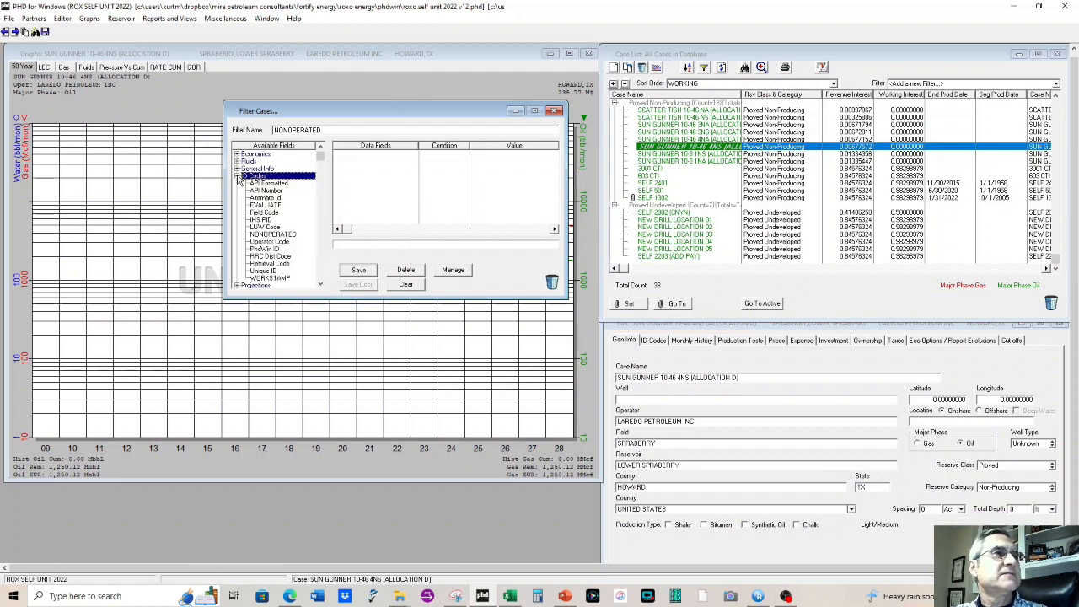
{"action": "left_click_drag", "start_coordinate": [279, 236], "coordinate": [345, 183]}
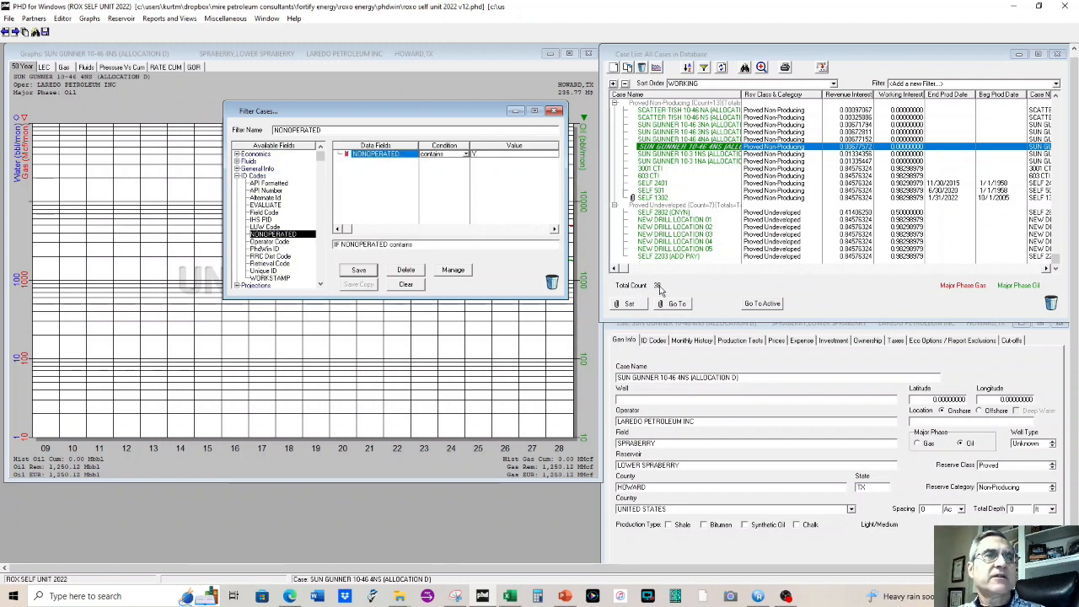
{"action": "left_click", "coordinate": [369, 271]}
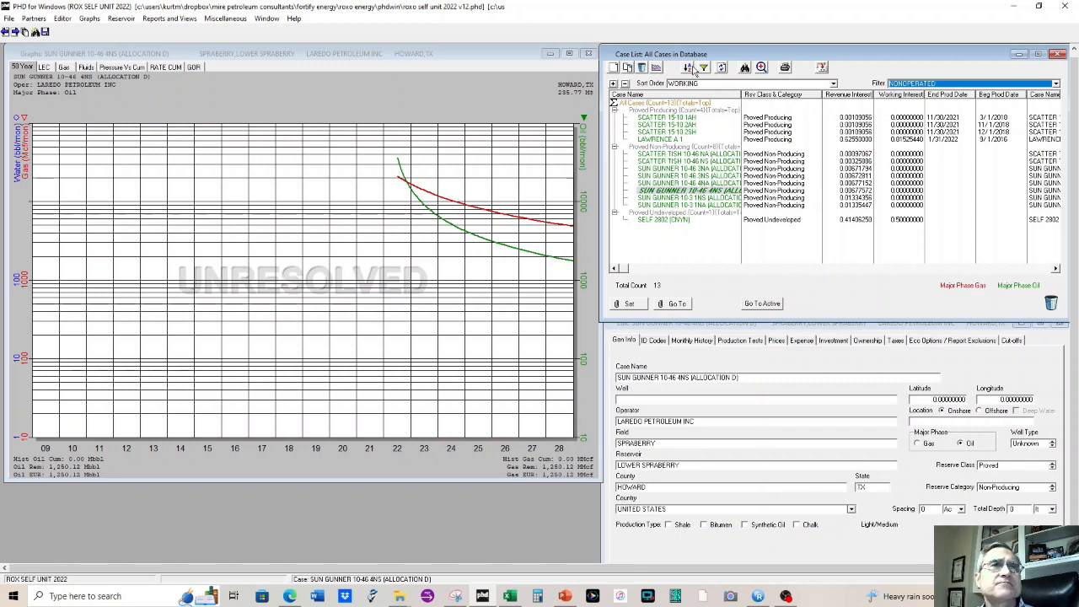
Add Oil Price Model above Rsv Class & Category in the WORKING sort order, turn off the reserve category grouping, and save.
{"action": "left_click", "coordinate": [688, 67]}
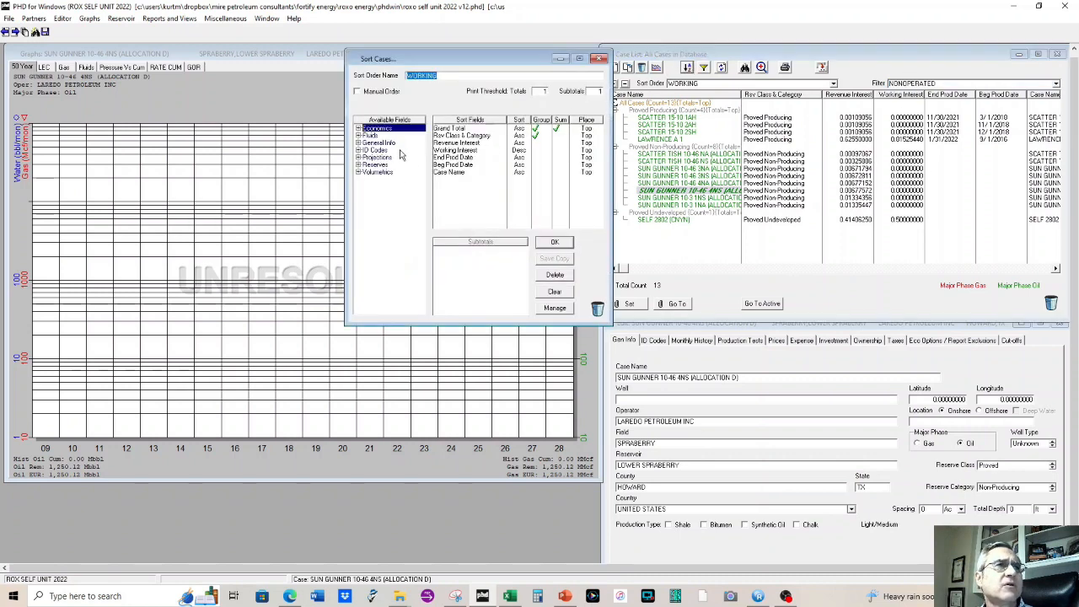
{"action": "left_click", "coordinate": [359, 144]}
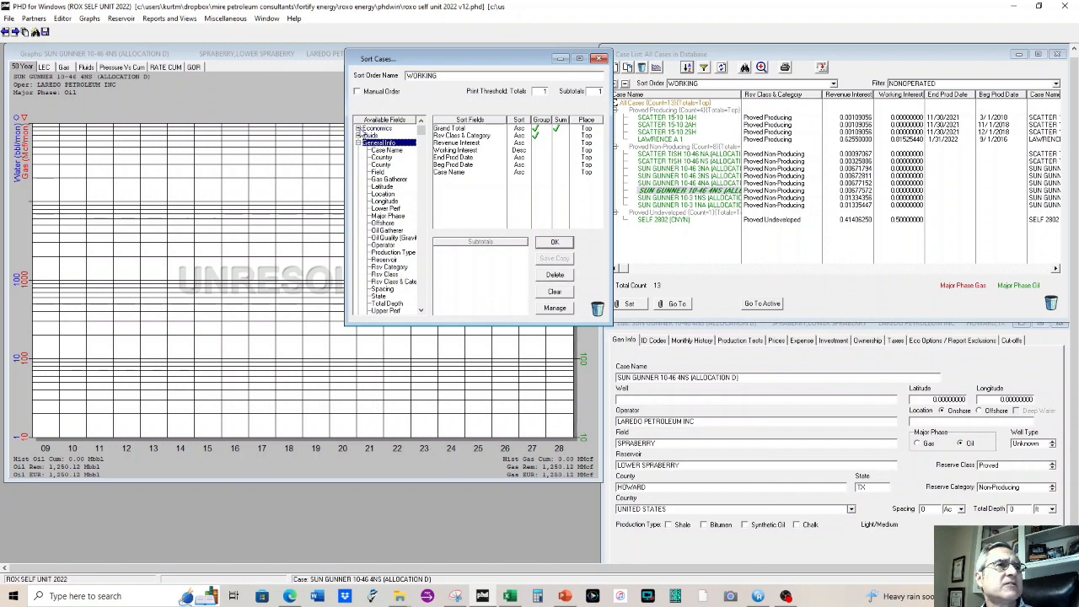
{"action": "left_click", "coordinate": [360, 129]}
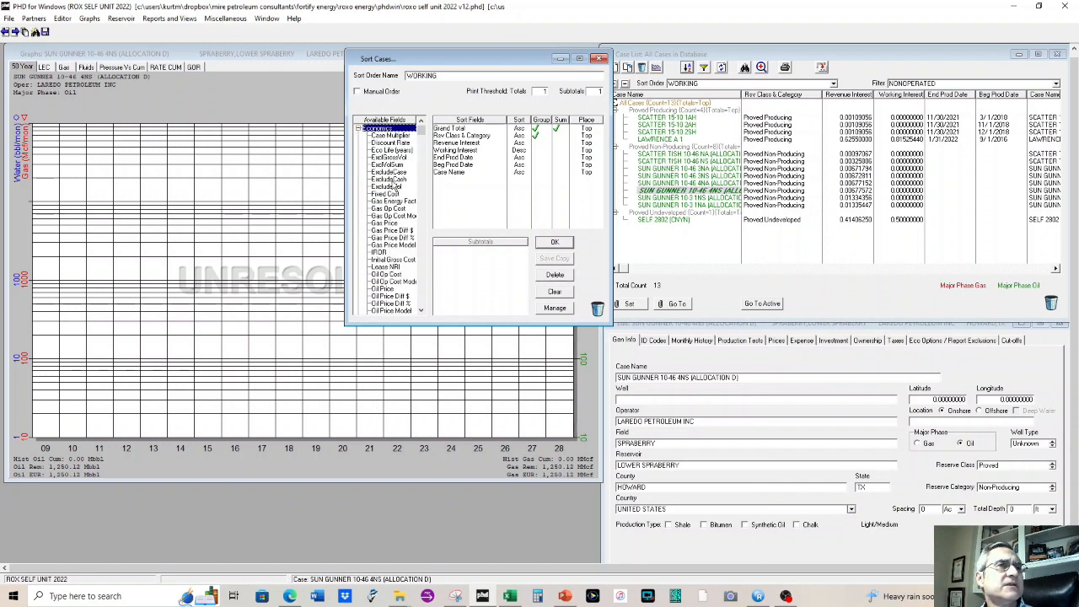
{"action": "scroll", "coordinate": [393, 175], "scroll_direction": "down", "scroll_amount": 4}
{"action": "left_click_drag", "start_coordinate": [395, 224], "coordinate": [468, 137]}
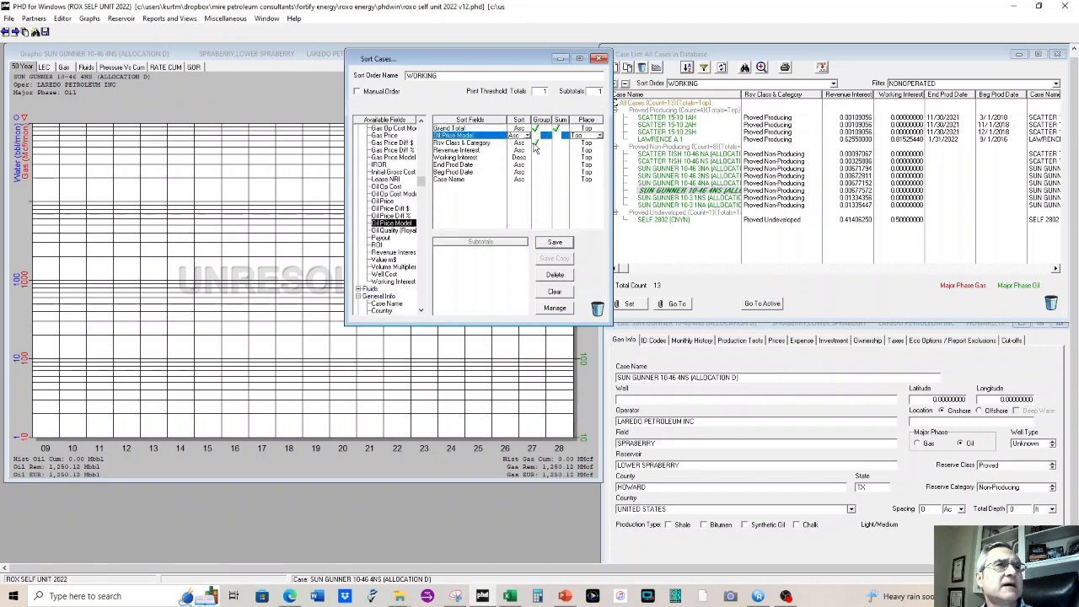
{"action": "left_click", "coordinate": [535, 143]}
{"action": "left_click", "coordinate": [553, 242]}
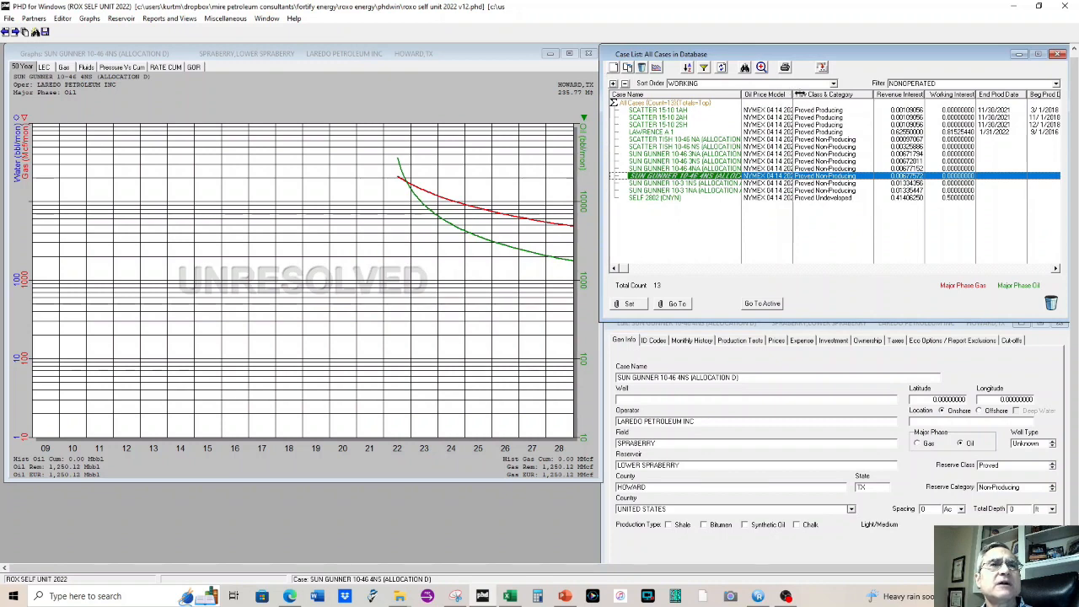
Resize the Oil Price Model column in the case list so the full price model names are readable.
{"action": "left_click_drag", "start_coordinate": [793, 94], "coordinate": [857, 95]}
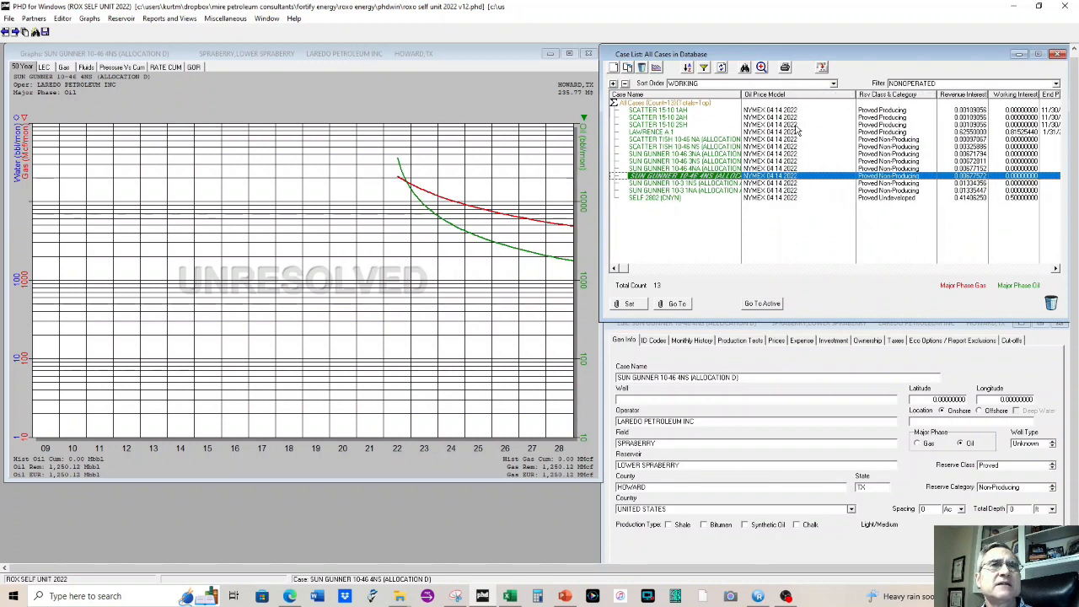
{"action": "left_click_drag", "start_coordinate": [852, 96], "coordinate": [812, 96]}
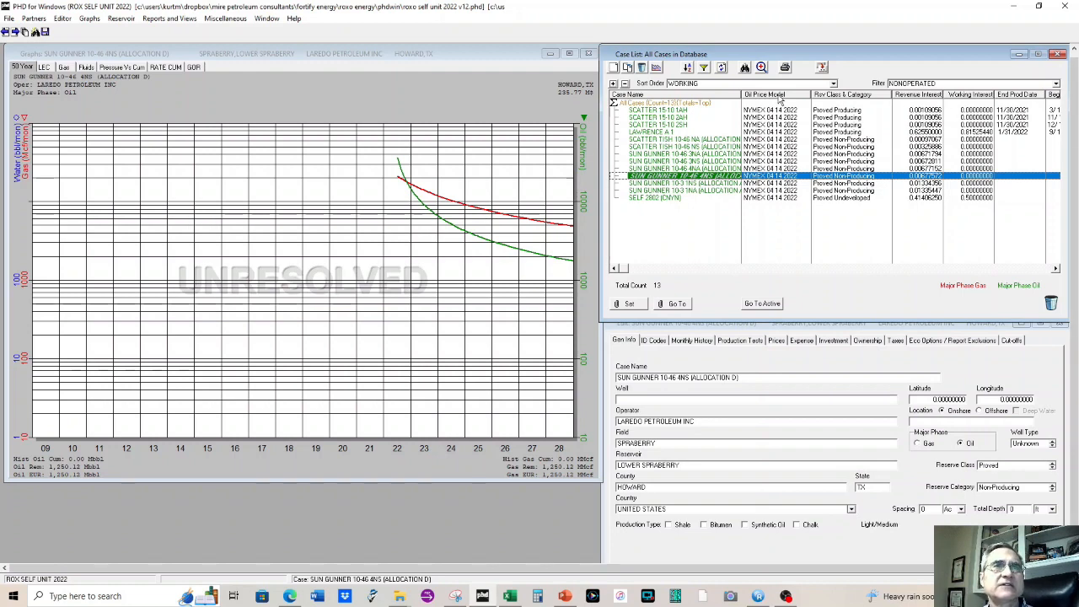
{"action": "left_click", "coordinate": [697, 85]}
{"action": "left_click", "coordinate": [696, 85]}
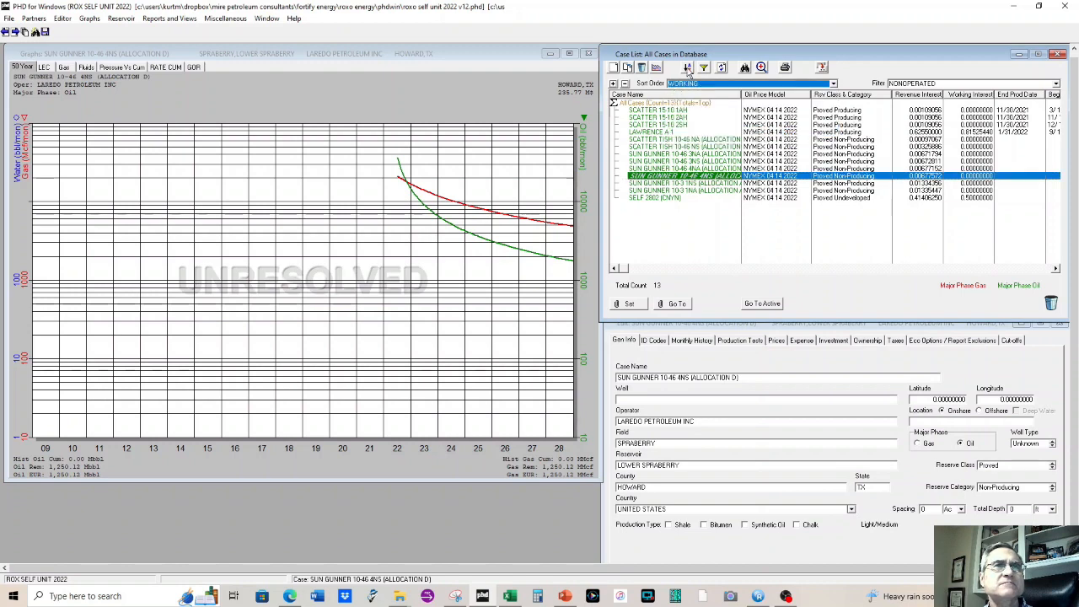
{"action": "left_click", "coordinate": [688, 68]}
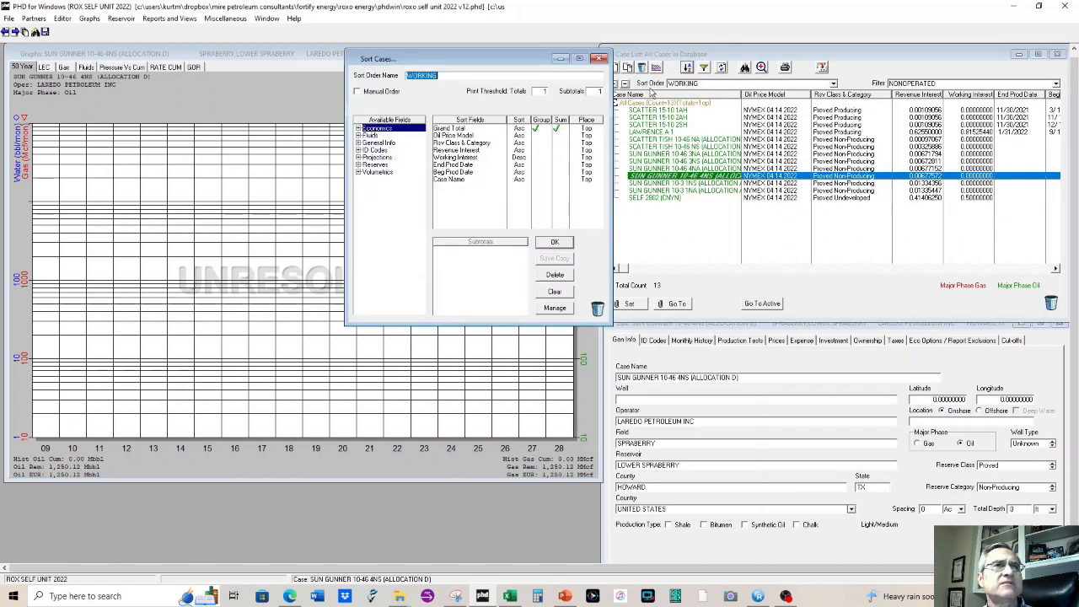
{"action": "left_click", "coordinate": [599, 58]}
Switch the case list to the WORKING 03 sort order.
{"action": "left_click", "coordinate": [690, 85]}
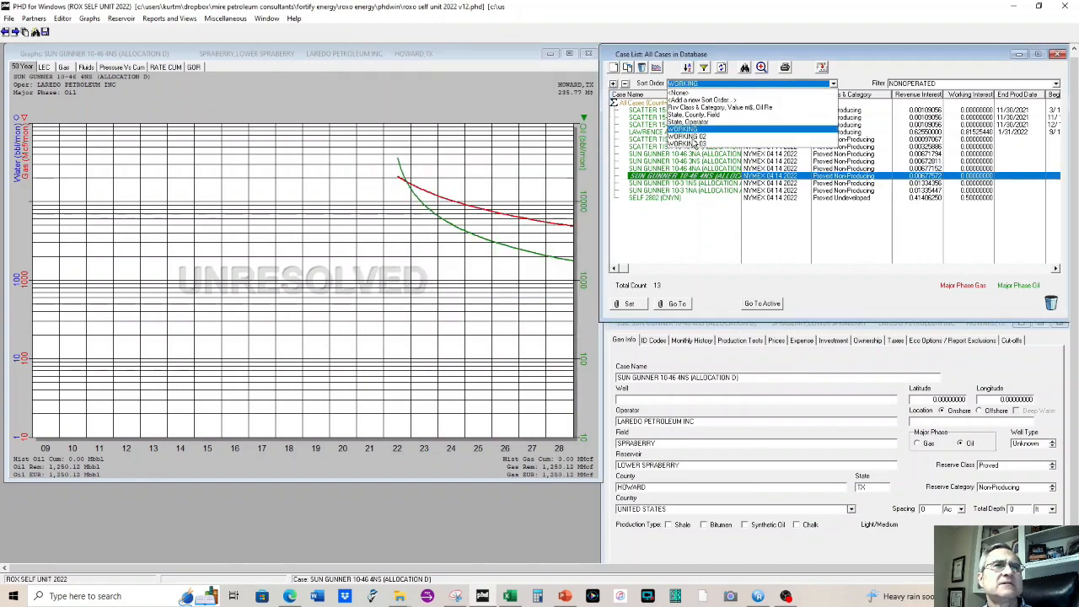
{"action": "left_click", "coordinate": [693, 143]}
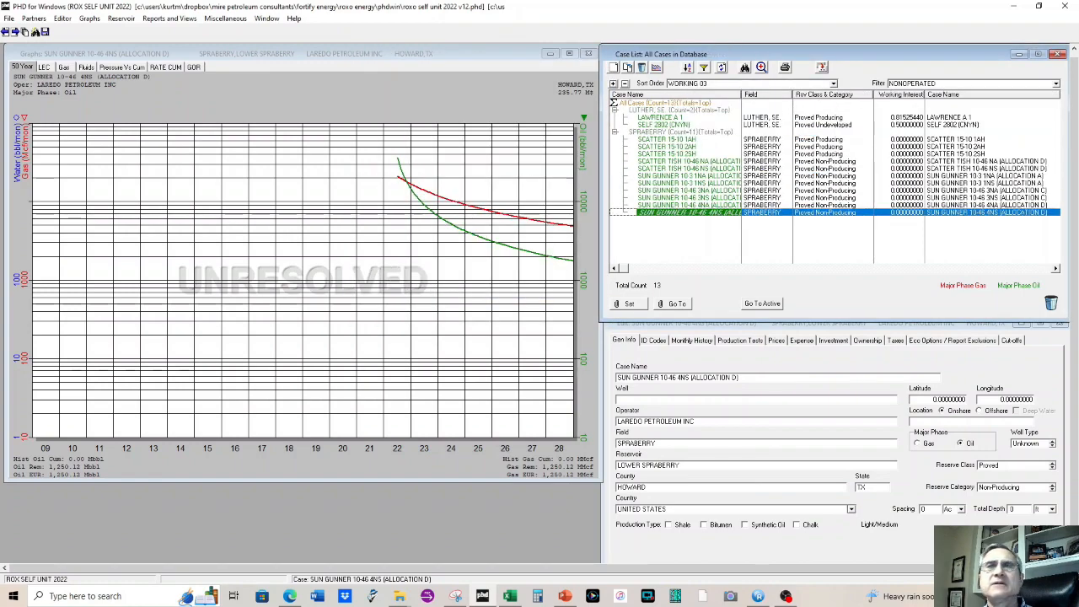